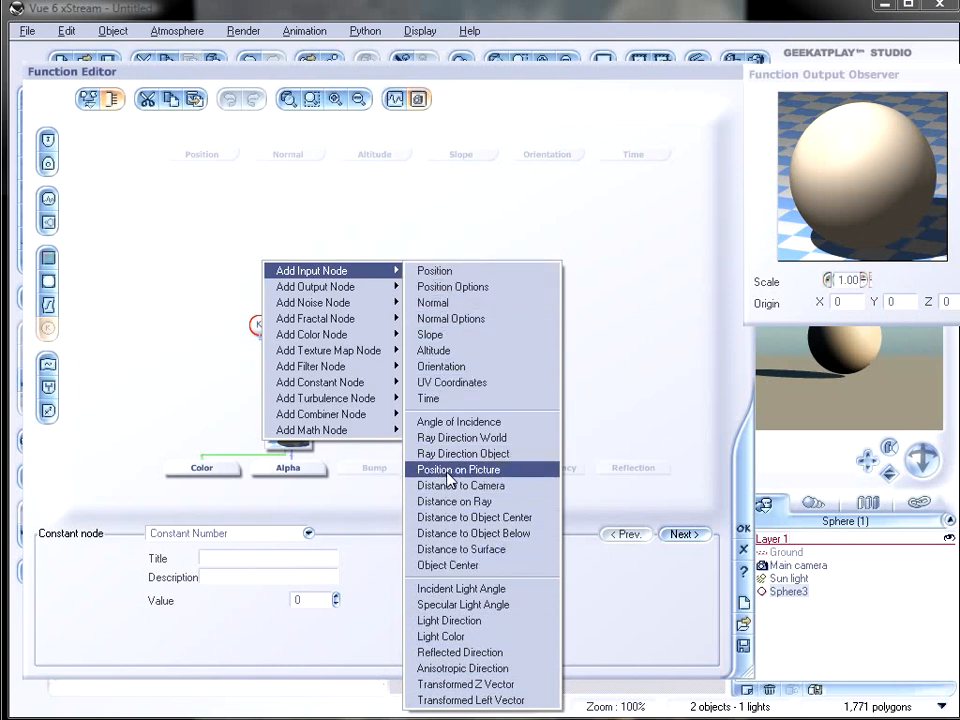
# Add an Incident Light Angle input node to the color function graph and delete the constant node feeding the alpha filter
pyautogui.click(501, 592)
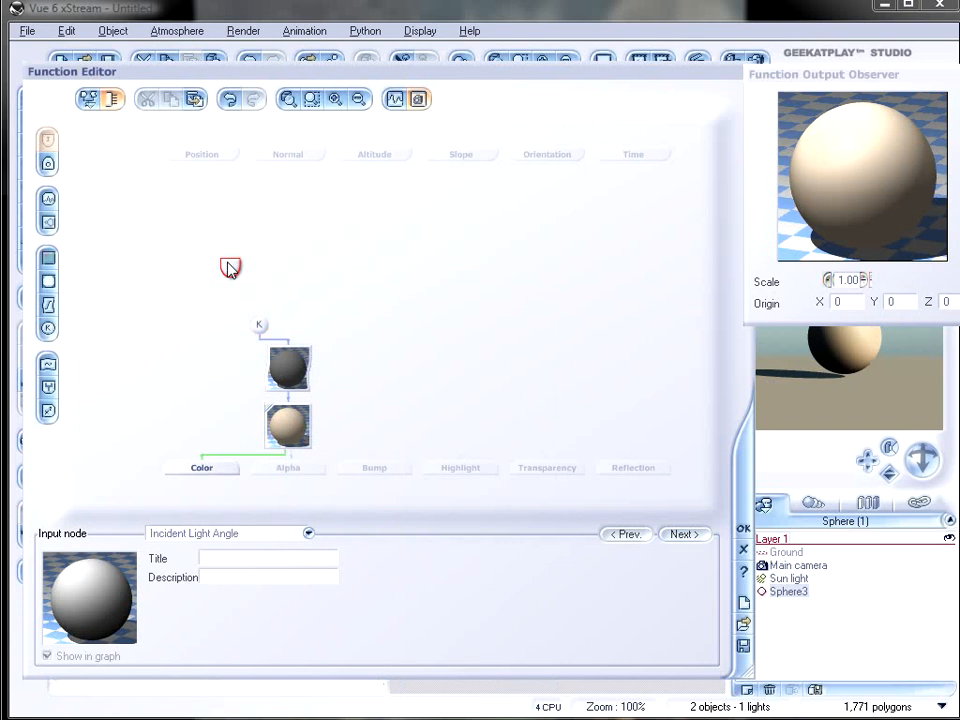
pyautogui.moveTo(229, 268); pyautogui.dragTo(537, 192)
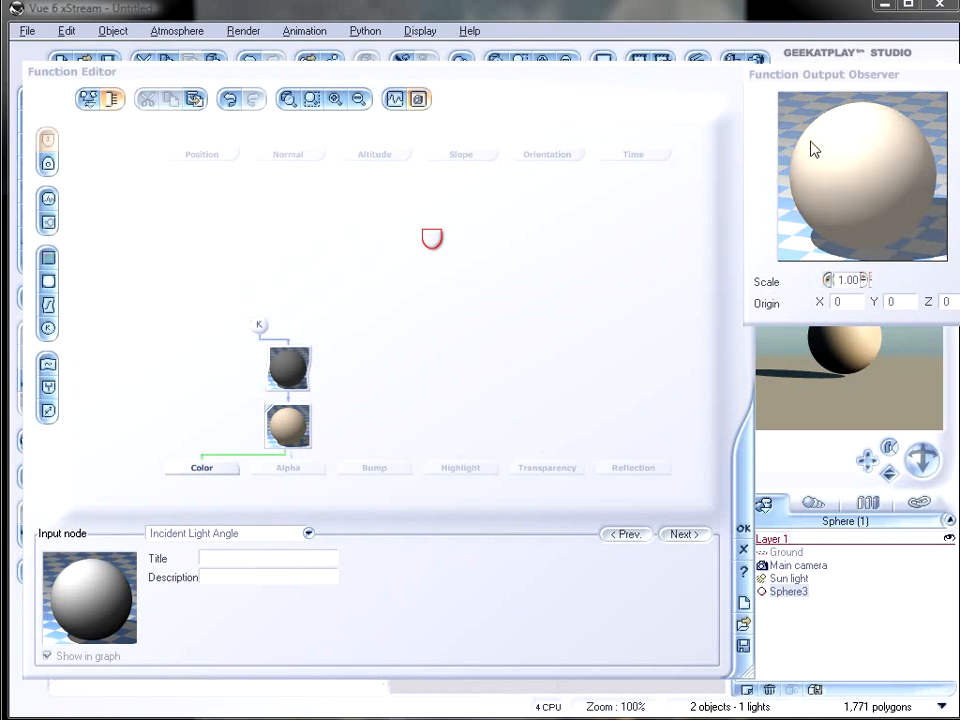
pyautogui.click(258, 330)
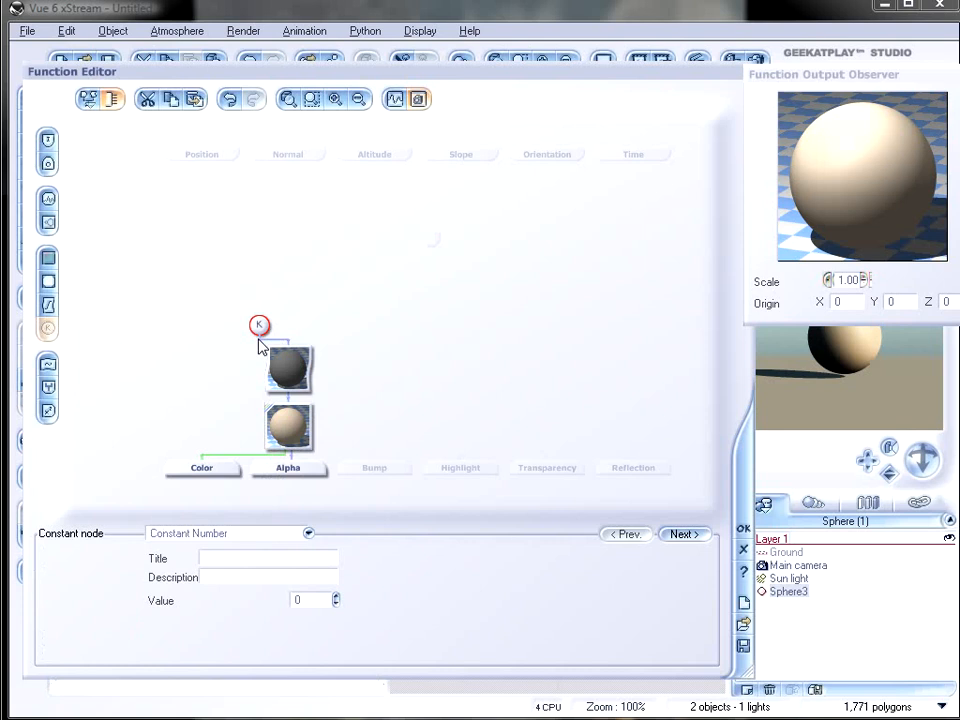
pyautogui.press('Delete')
# Try to connect the alpha filter to the Incident Light Angle node, decline the connection, and accept the function graph
pyautogui.moveTo(288, 341); pyautogui.dragTo(373, 253)
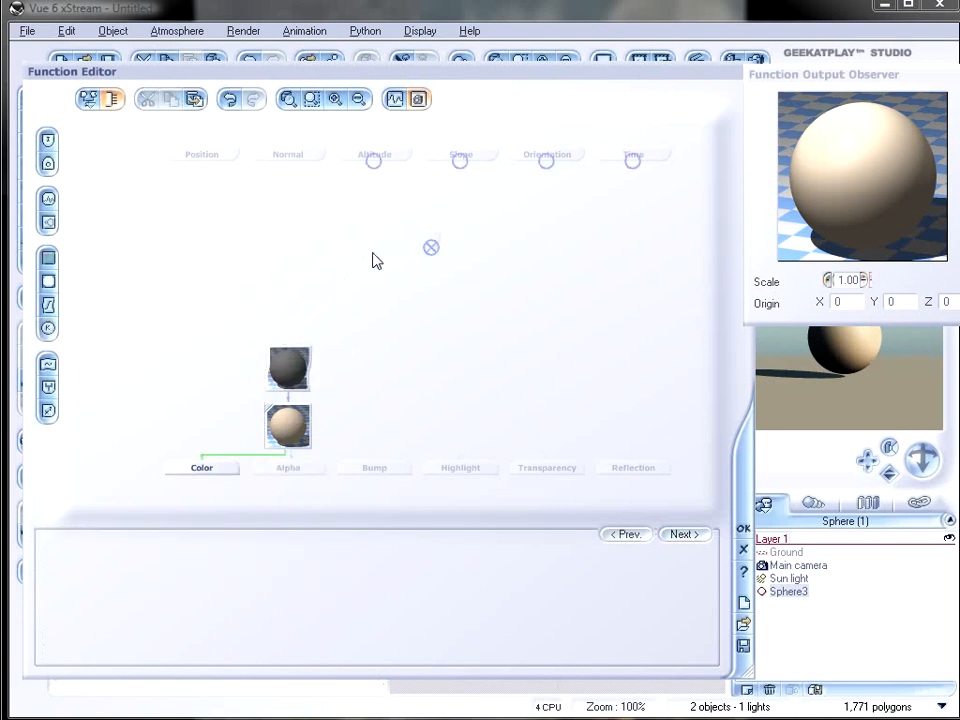
pyautogui.click(427, 250)
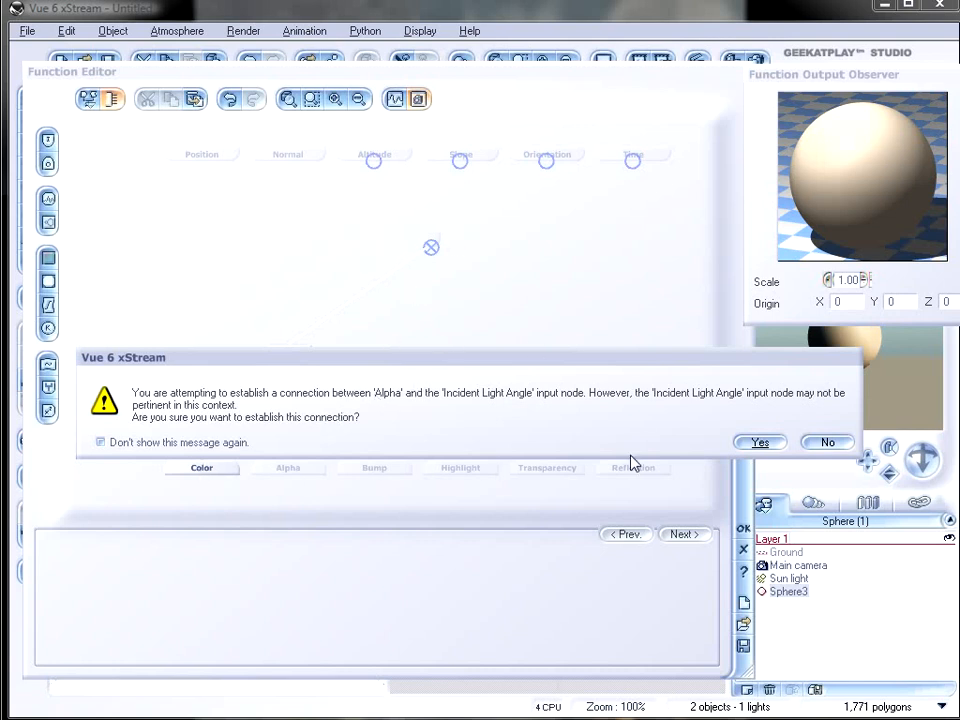
pyautogui.click(838, 442)
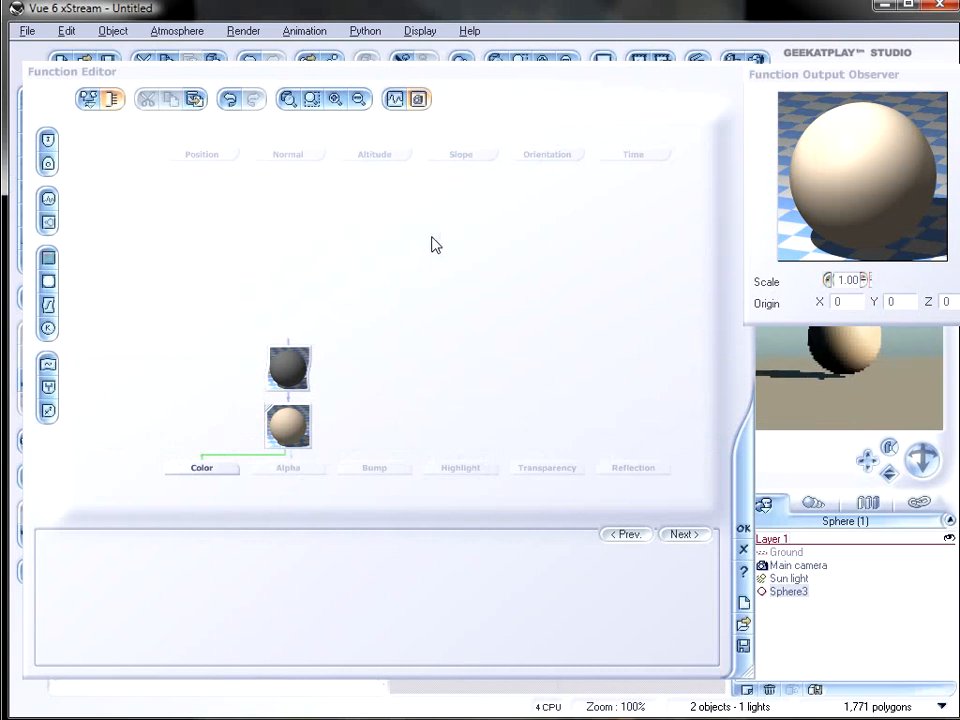
pyautogui.moveTo(437, 241); pyautogui.dragTo(521, 326)
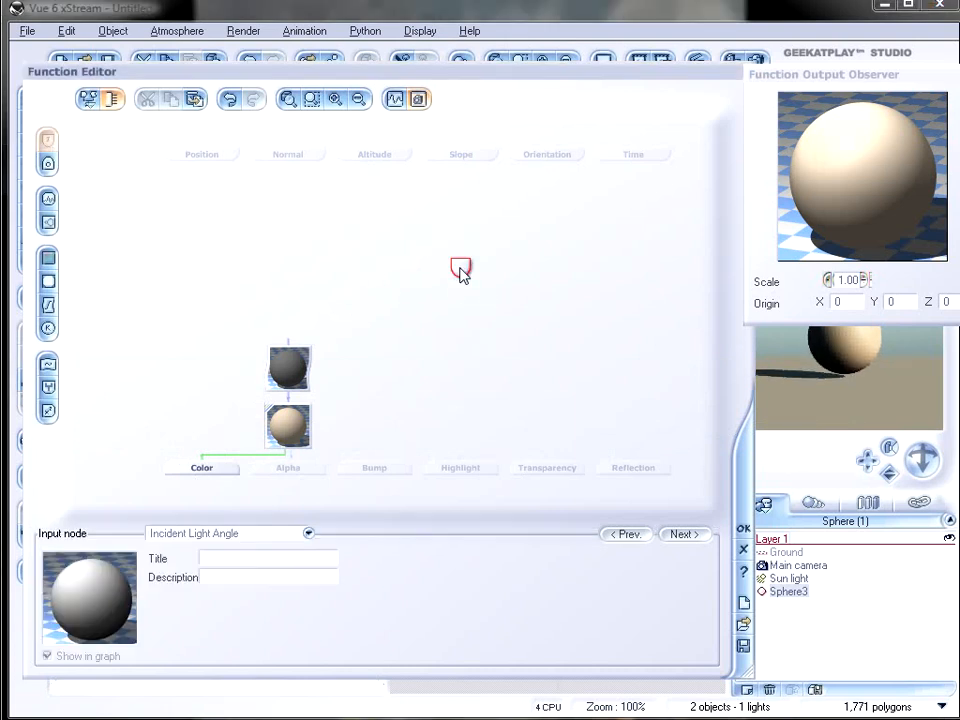
pyautogui.click(742, 530)
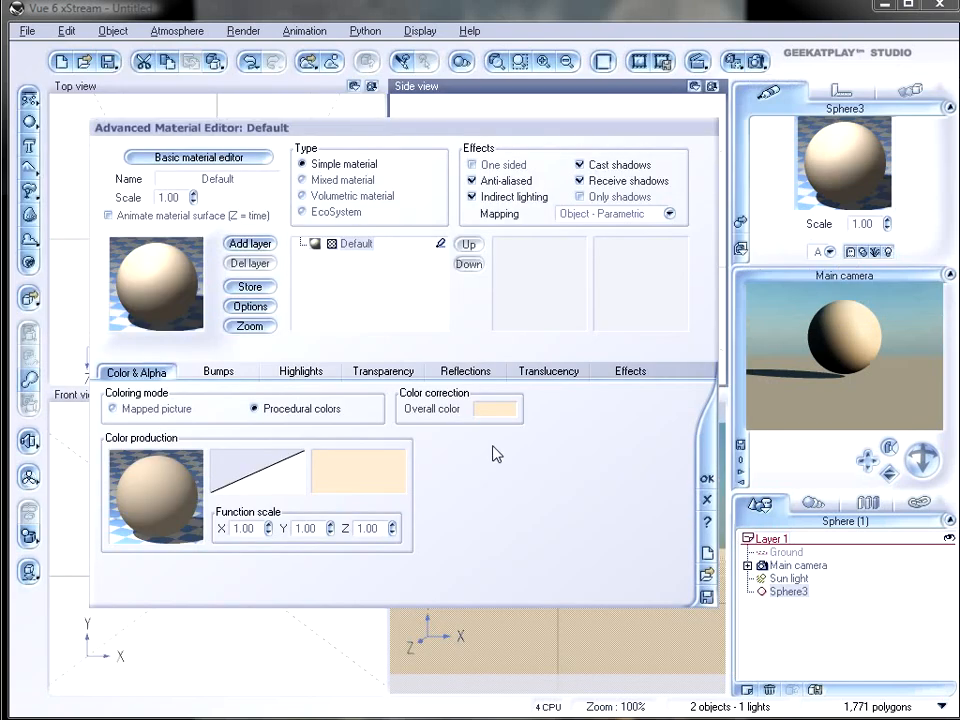
# Open the material's Highlight Color function graph and add an Incident Light Angle input node
pyautogui.click(313, 376)
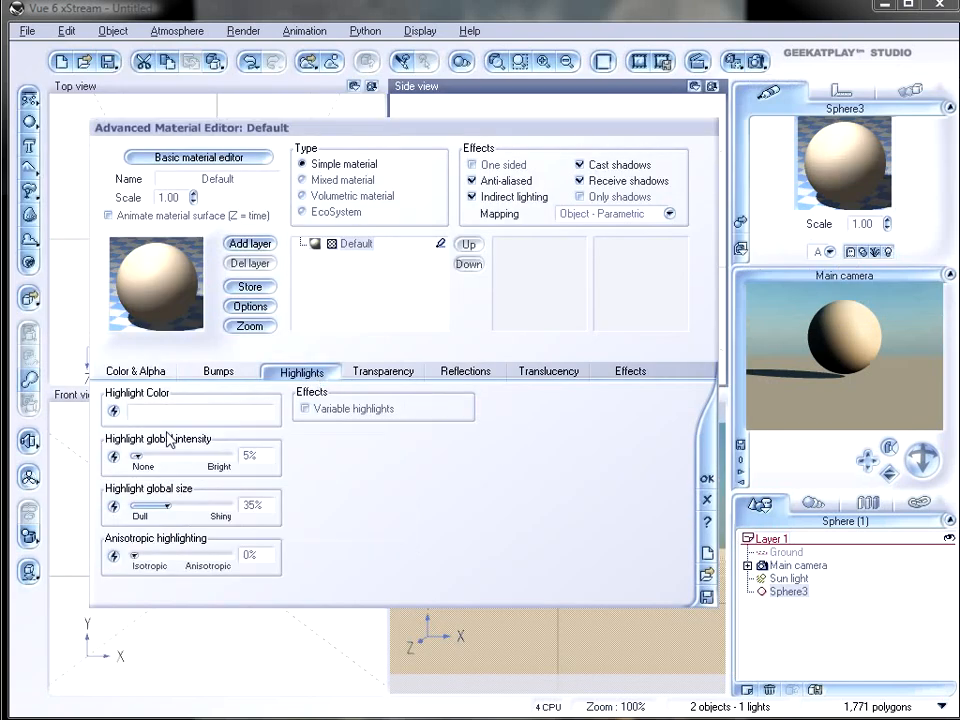
pyautogui.click(115, 413)
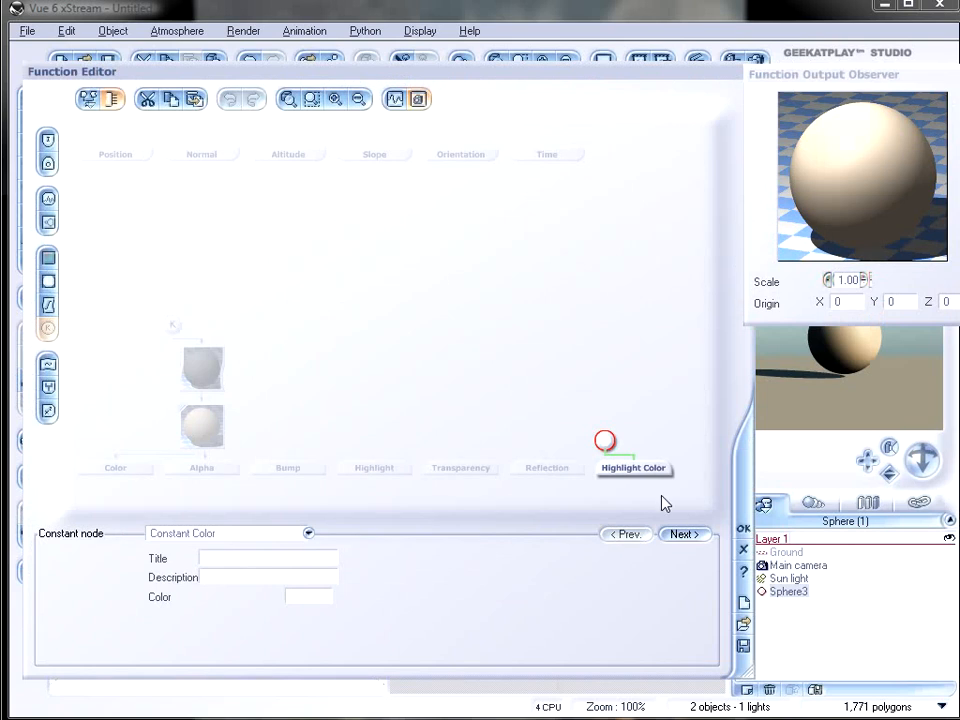
pyautogui.moveTo(602, 444); pyautogui.dragTo(568, 371)
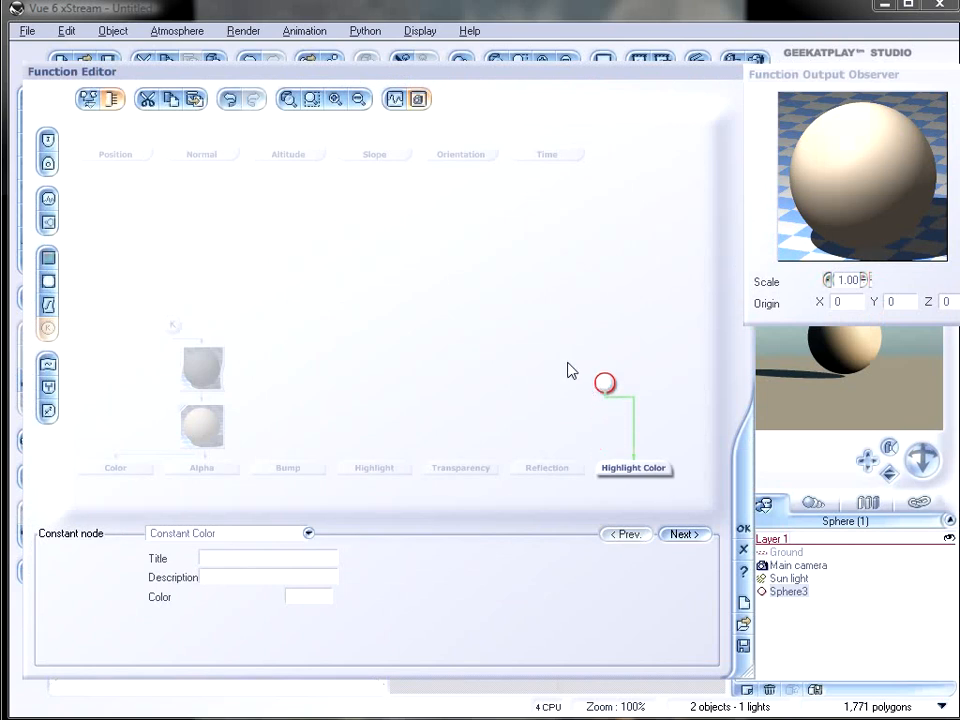
pyautogui.rightClick(474, 296)
pyautogui.moveTo(574, 299)
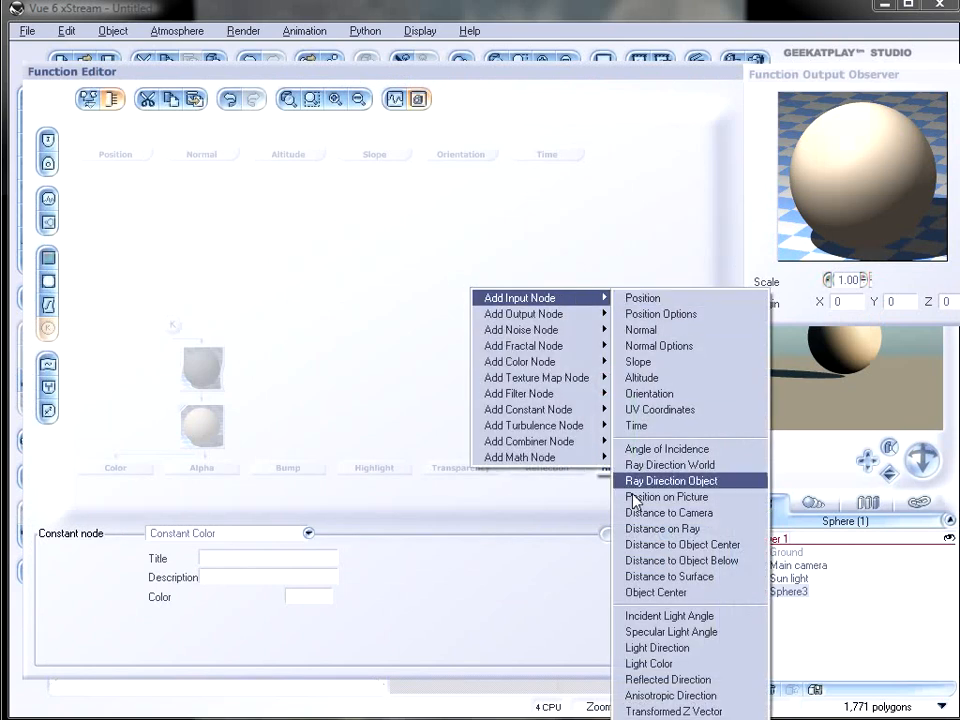
pyautogui.click(670, 616)
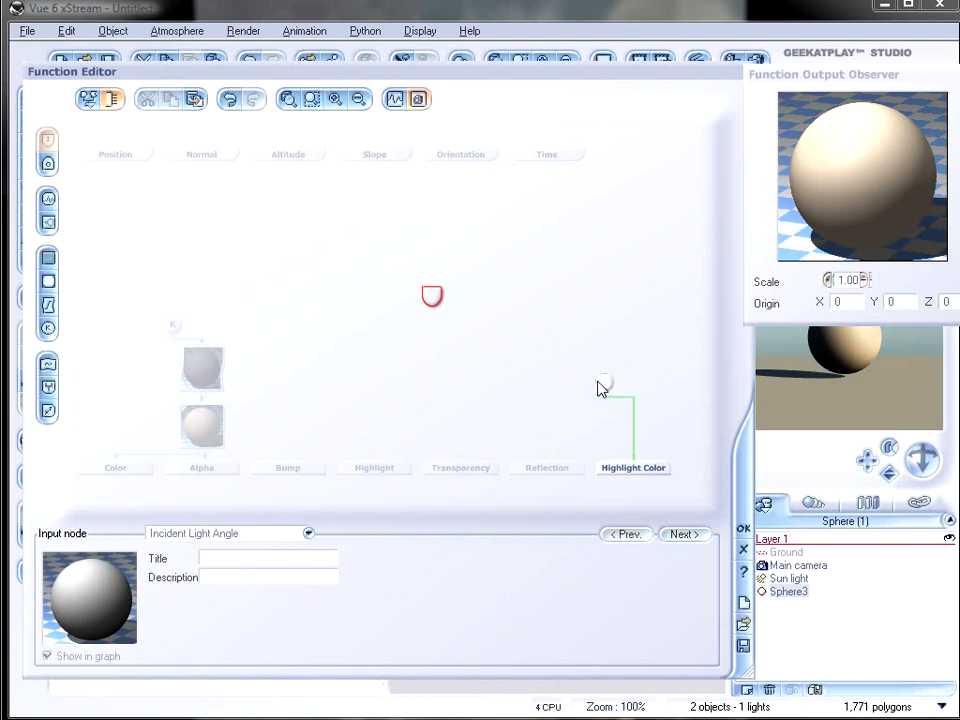
# Replace the Highlight Color output's constant color node with a color map node that uses the Rainbow color map
pyautogui.click(602, 387)
pyautogui.press('Delete')
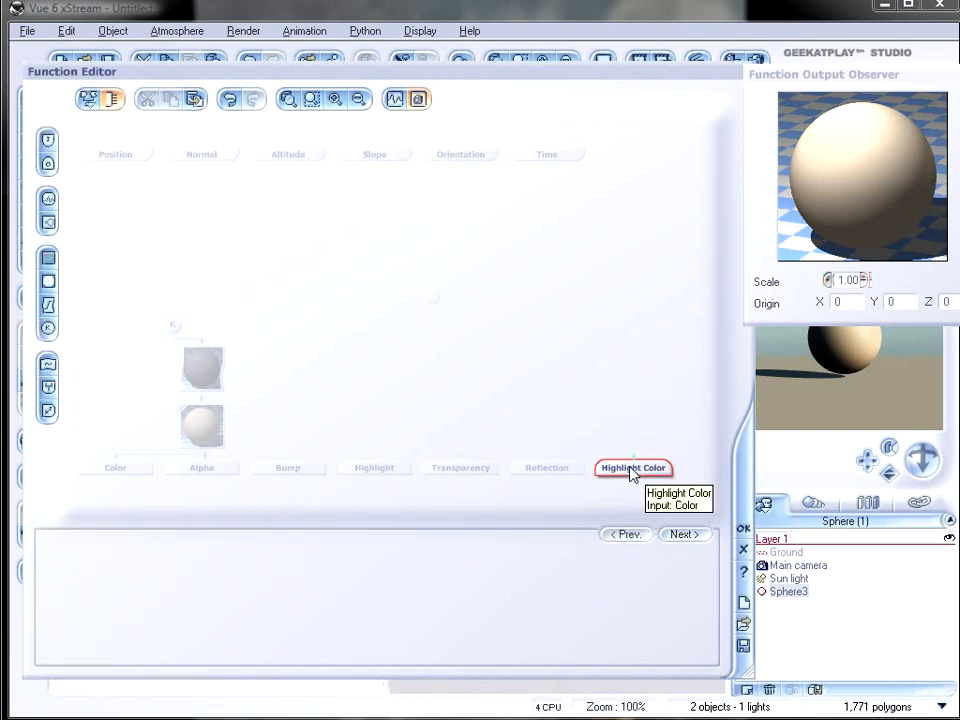
pyautogui.click(632, 468)
pyautogui.click(48, 258)
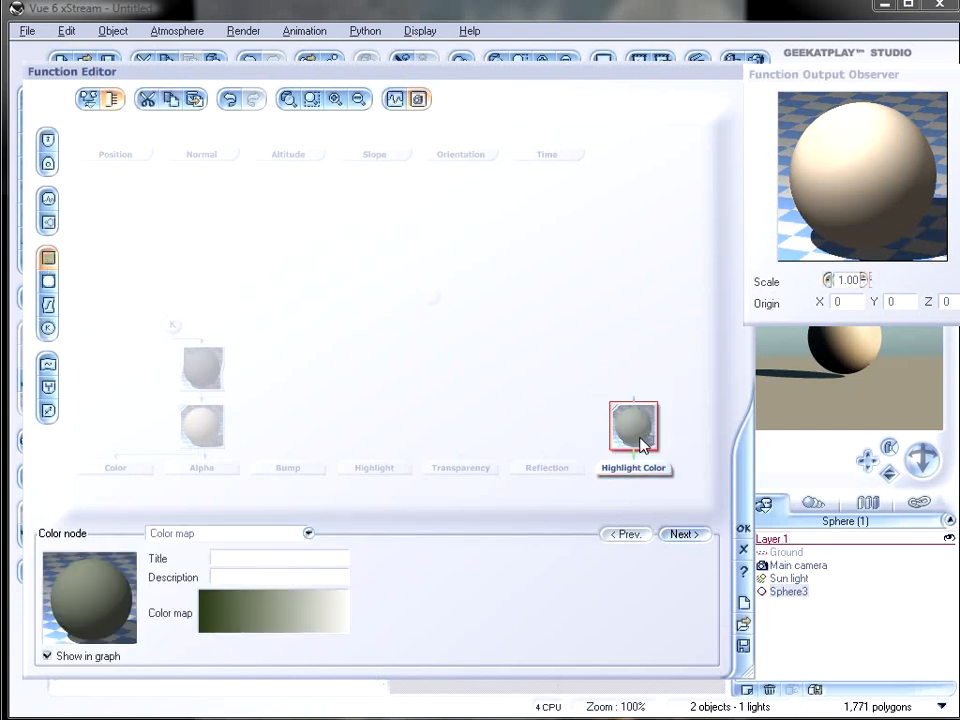
pyautogui.click(291, 620)
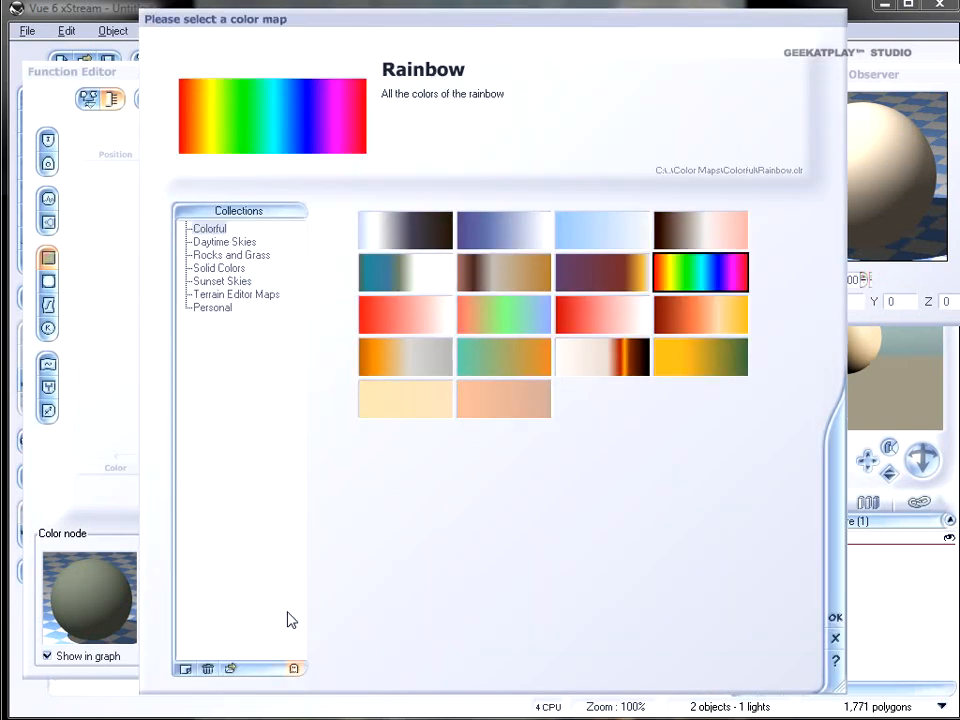
pyautogui.doubleClick(697, 280)
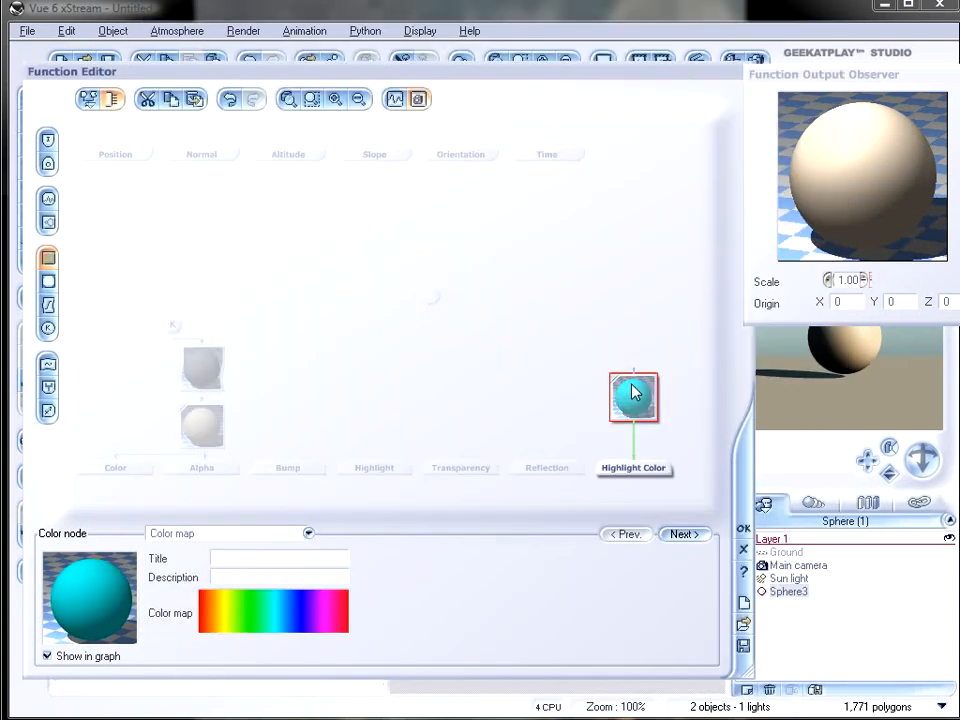
pyautogui.moveTo(620, 372); pyautogui.dragTo(591, 372)
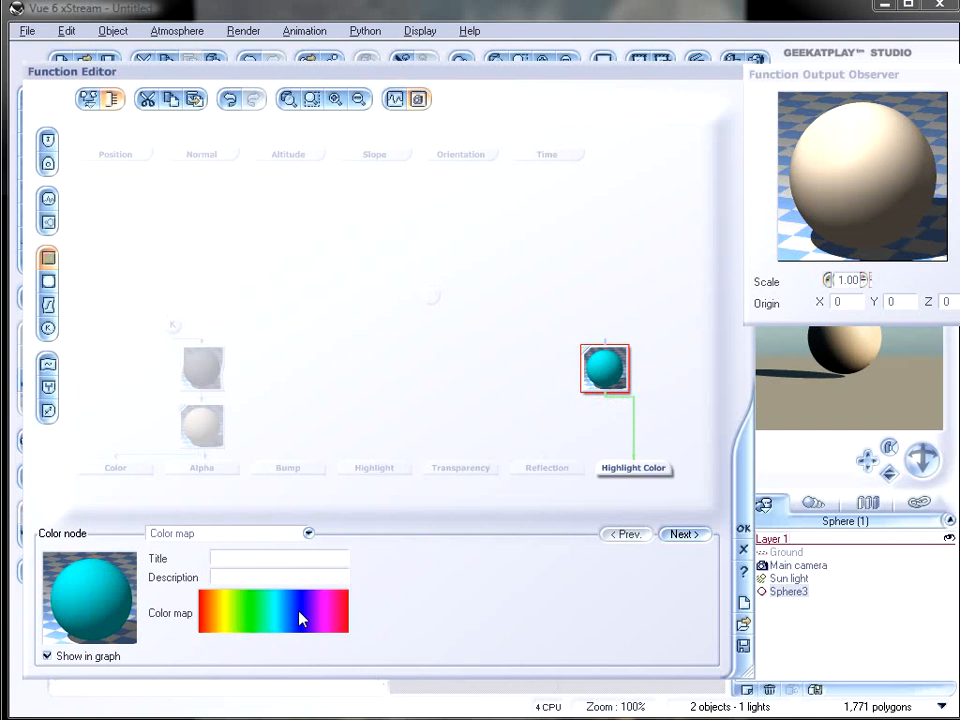
# Connect the Incident Light Angle node to the rainbow color map node and accept the function graph
pyautogui.moveTo(429, 295); pyautogui.dragTo(517, 278)
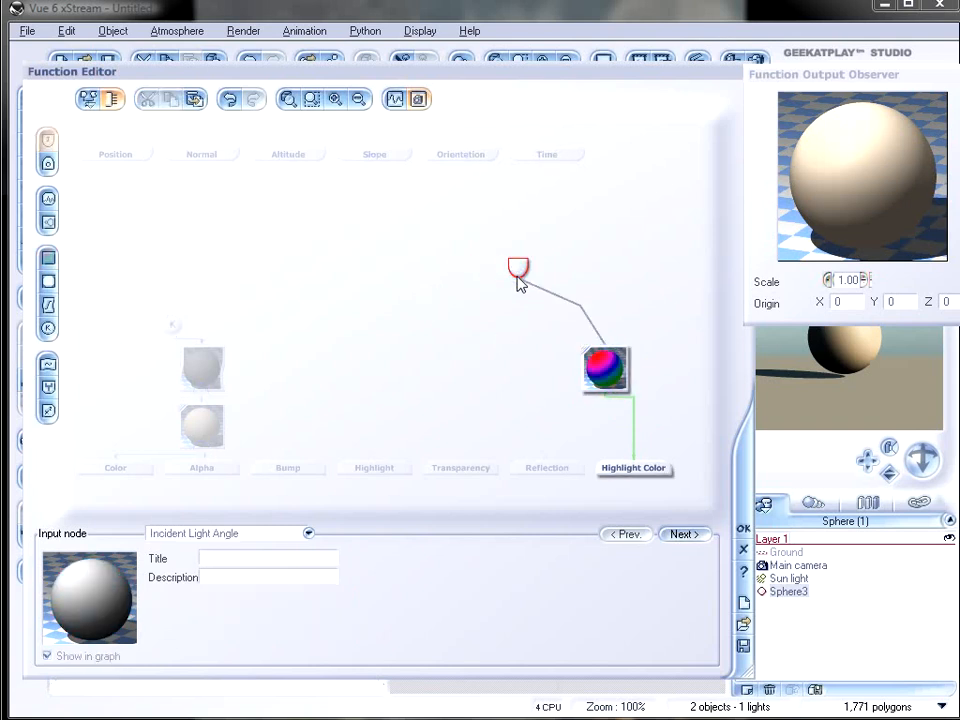
pyautogui.click(600, 372)
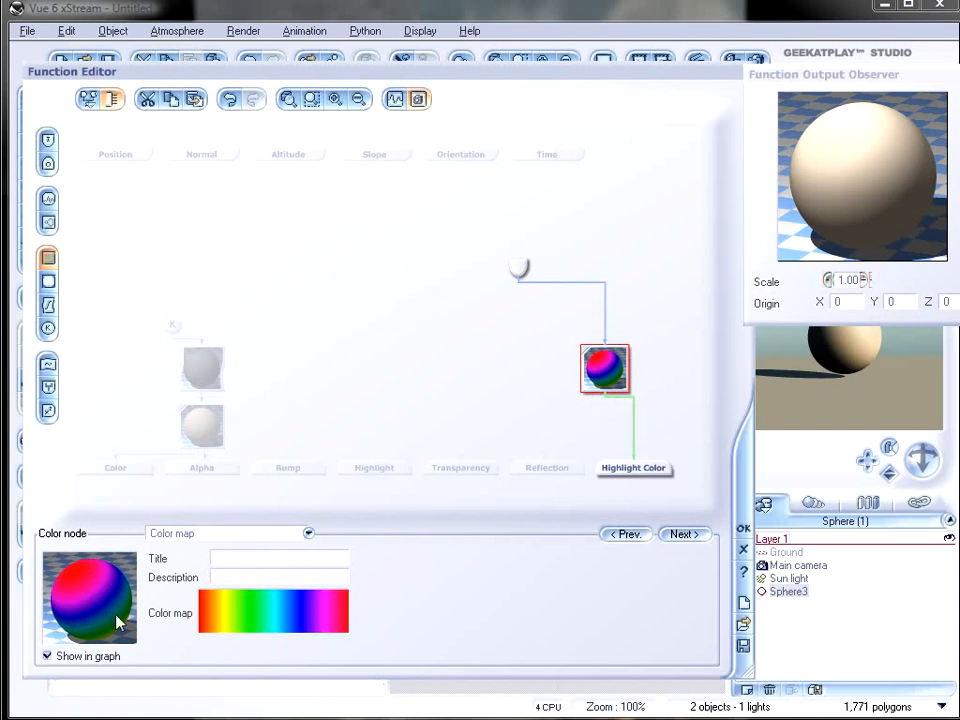
pyautogui.click(743, 528)
# Set the highlight global intensity to 100% and the highlight global size to 0%, and accept the material
pyautogui.moveTo(144, 457); pyautogui.dragTo(230, 456)
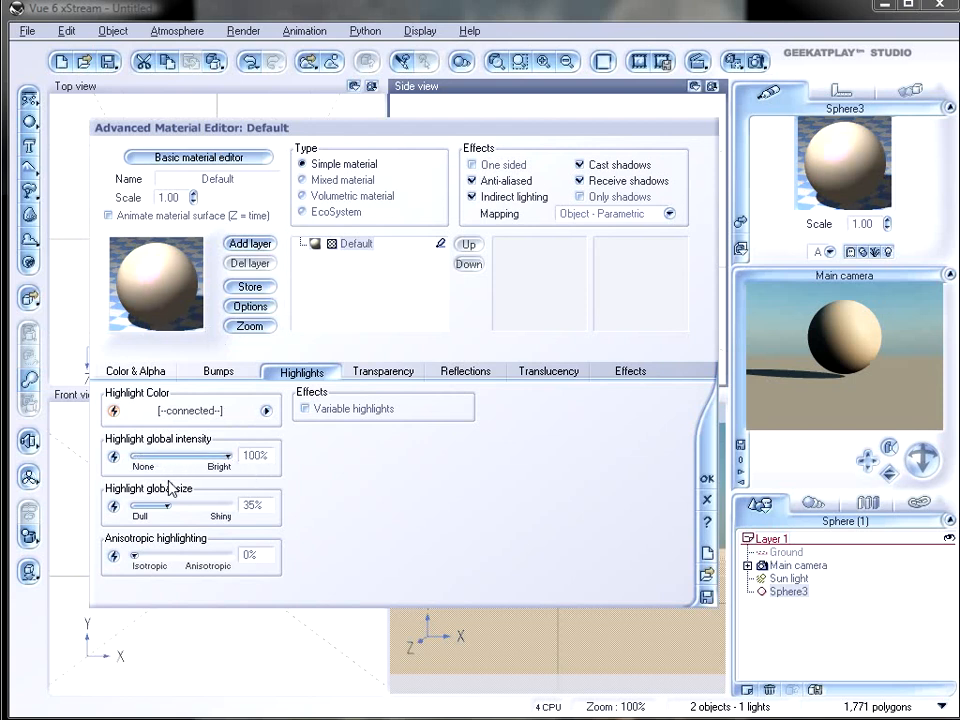
pyautogui.moveTo(167, 506); pyautogui.dragTo(132, 506)
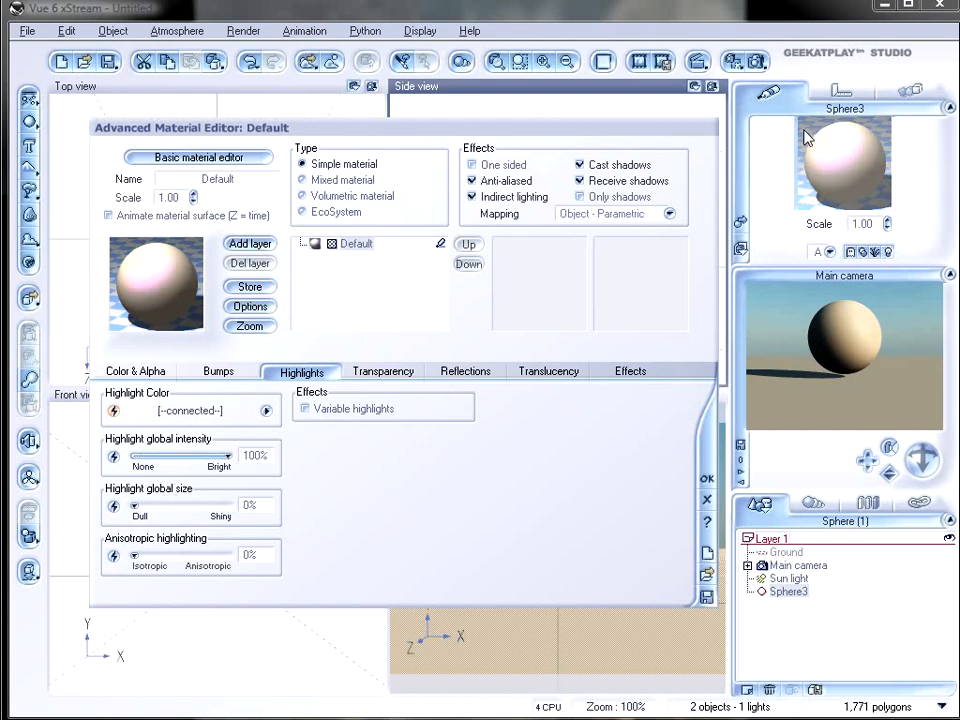
pyautogui.click(711, 476)
# Render the scene to screen at Preview quality and close the rendered picture
pyautogui.rightClick(762, 61)
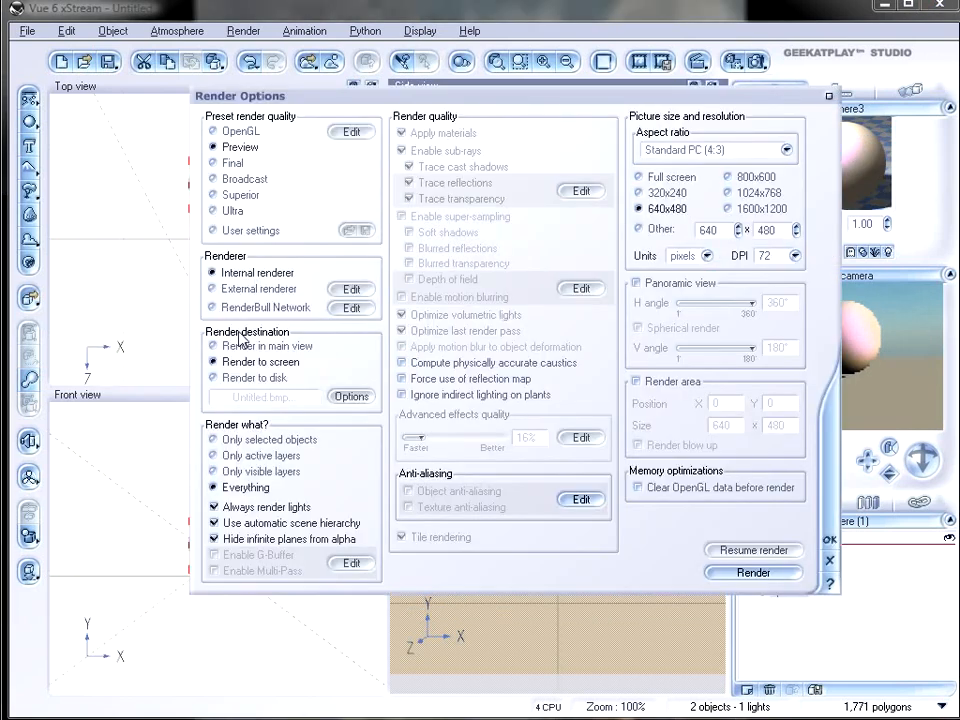
pyautogui.click(740, 573)
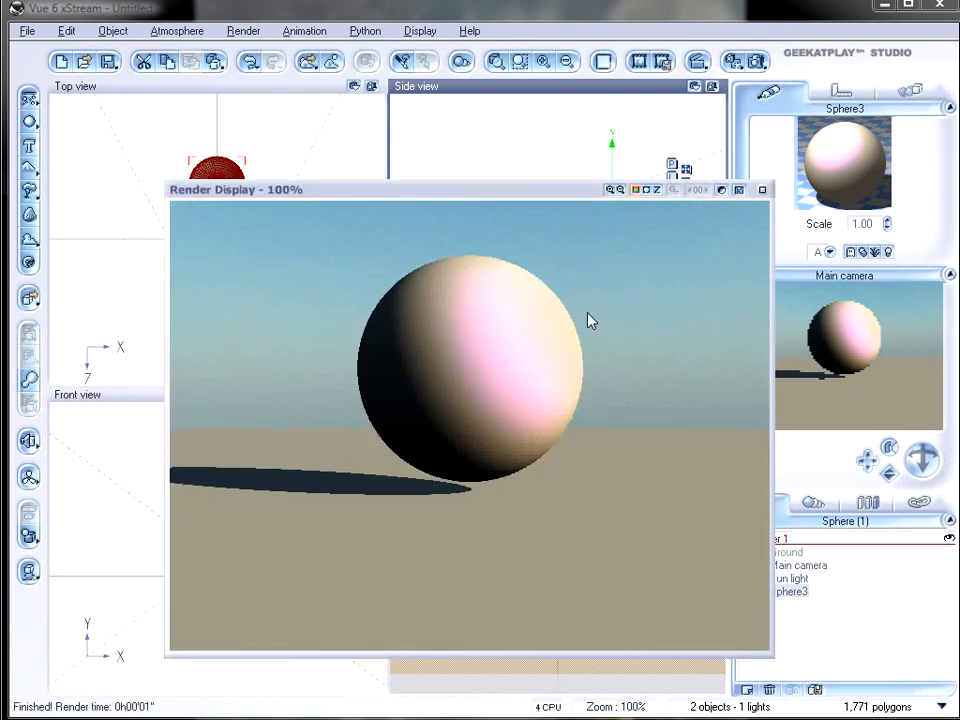
pyautogui.click(763, 191)
# Reopen the sphere's Highlight Color function graph and insert a Filter node between the Incident Light Angle input and the color map
pyautogui.doubleClick(868, 148)
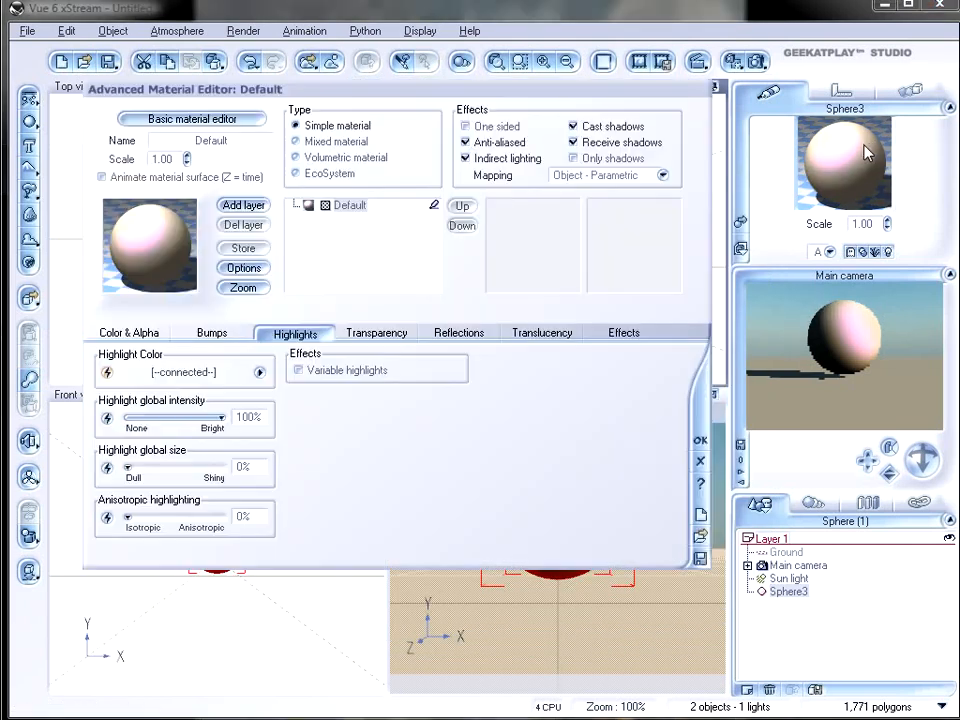
pyautogui.click(259, 372)
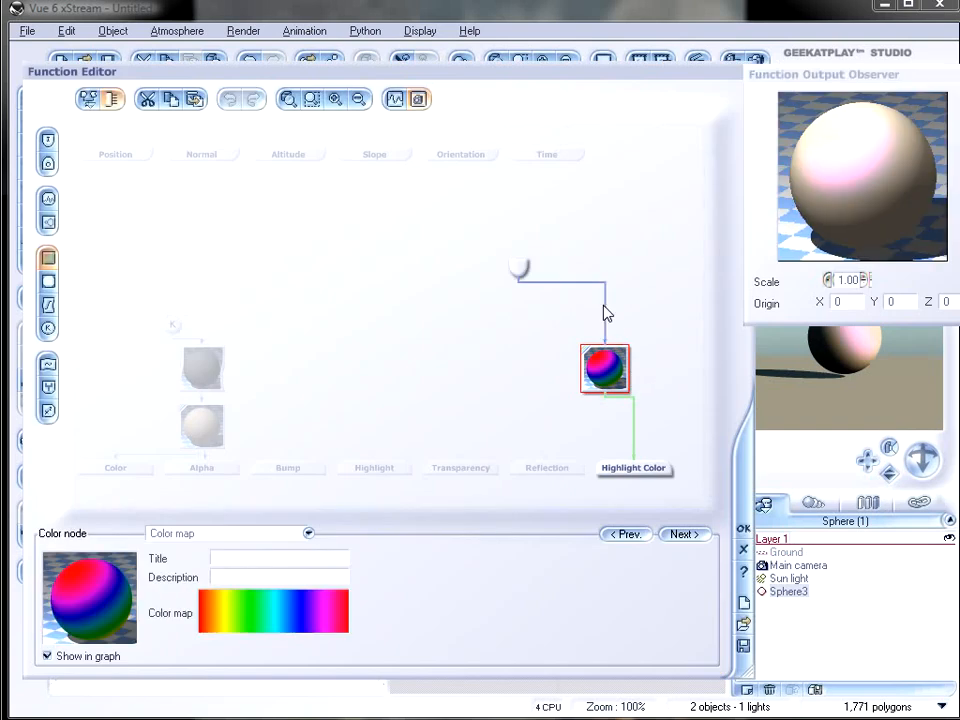
pyautogui.click(604, 308)
pyautogui.click(48, 305)
# Bend the filter's profile curve downward with a new keypoint at about X 0.52, Y -0.19, and accept the curve
pyautogui.rightClick(268, 608)
pyautogui.click(290, 612)
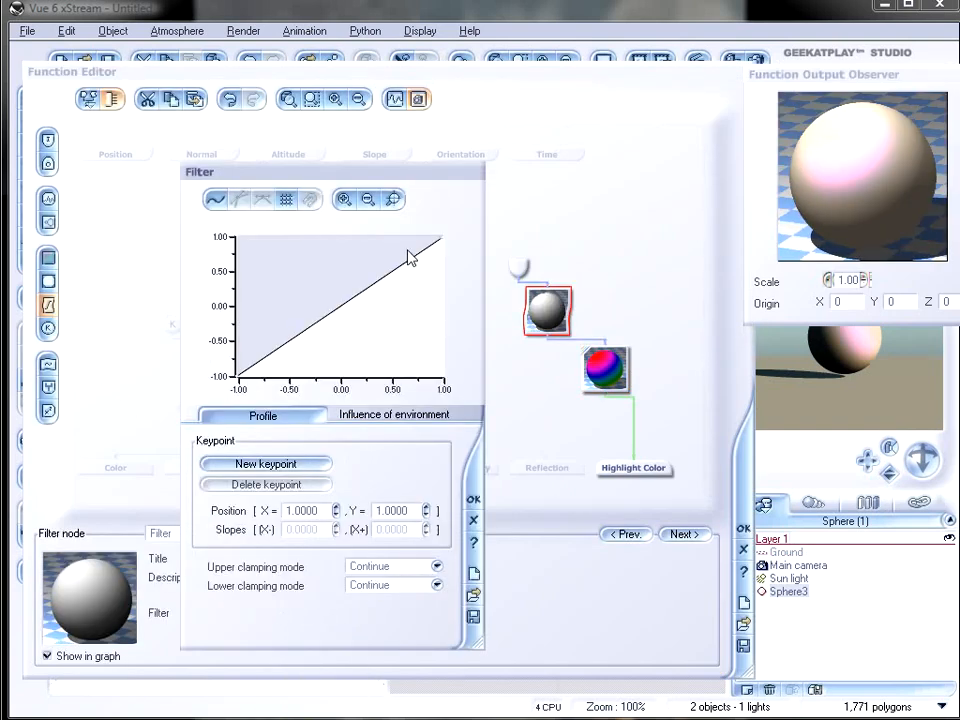
pyautogui.moveTo(369, 285); pyautogui.dragTo(393, 318)
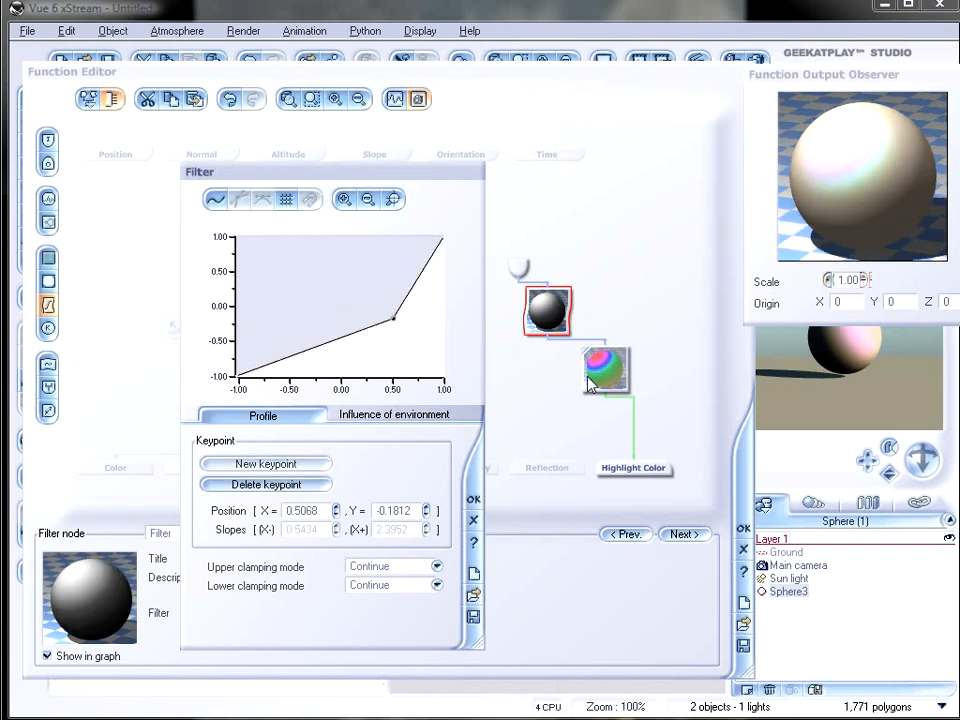
pyautogui.moveTo(391, 320); pyautogui.dragTo(397, 333)
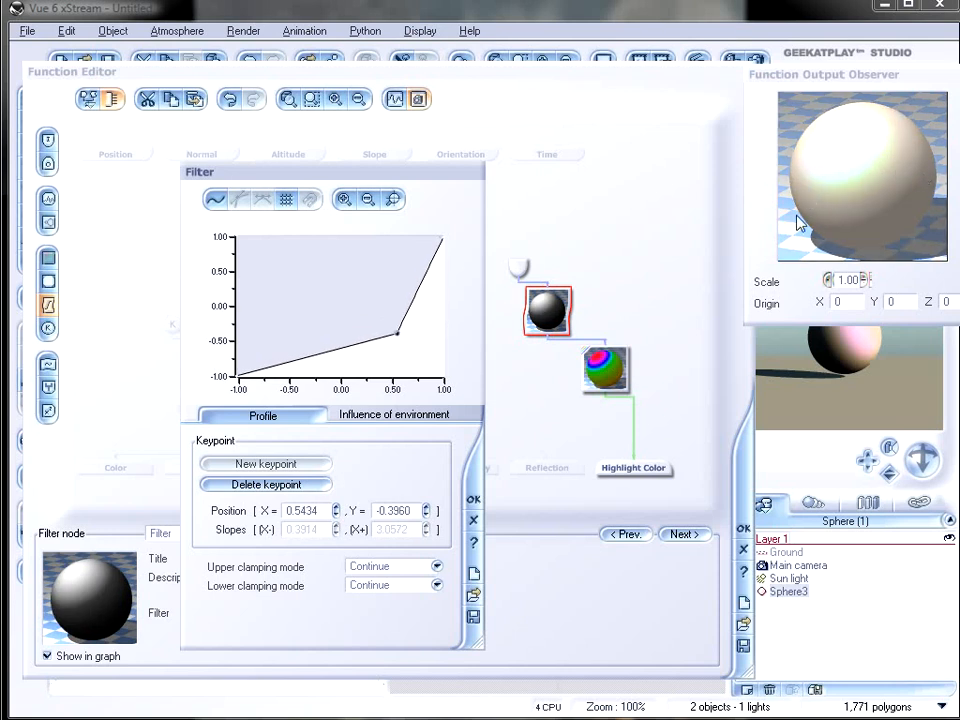
pyautogui.moveTo(398, 333)
pyautogui.mouseDown()
pyautogui.moveTo(381, 302)
pyautogui.moveTo(390, 314)
pyautogui.mouseUp()
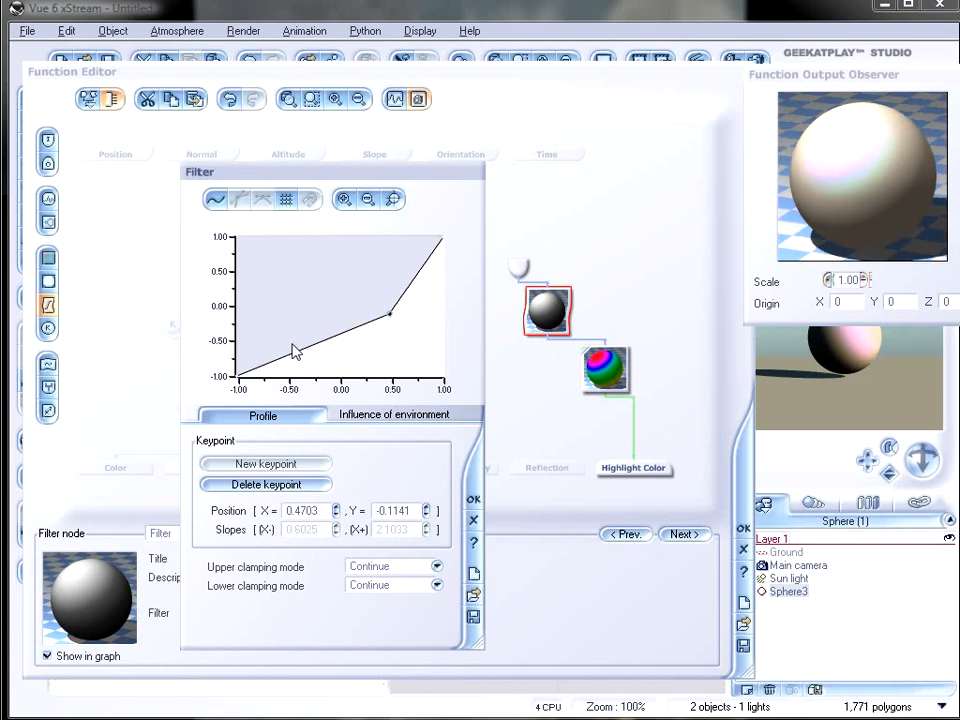
pyautogui.moveTo(390, 313); pyautogui.dragTo(394, 319)
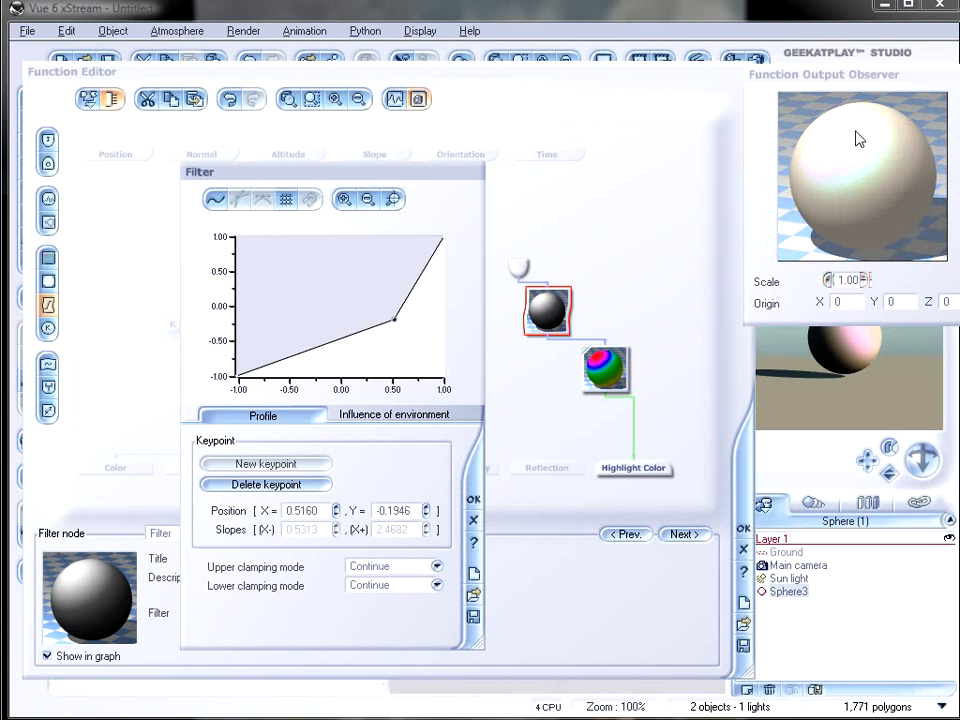
pyautogui.click(474, 498)
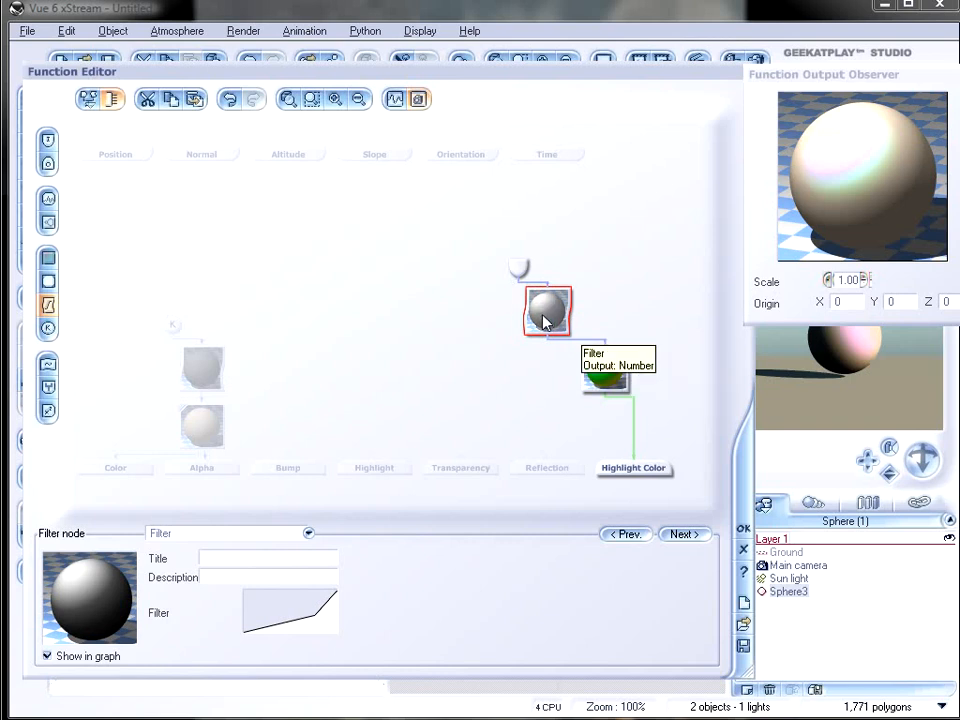
# Select the Incident Light Angle node for review, and accept both the highlight color graph and the sphere's material
pyautogui.click(517, 265)
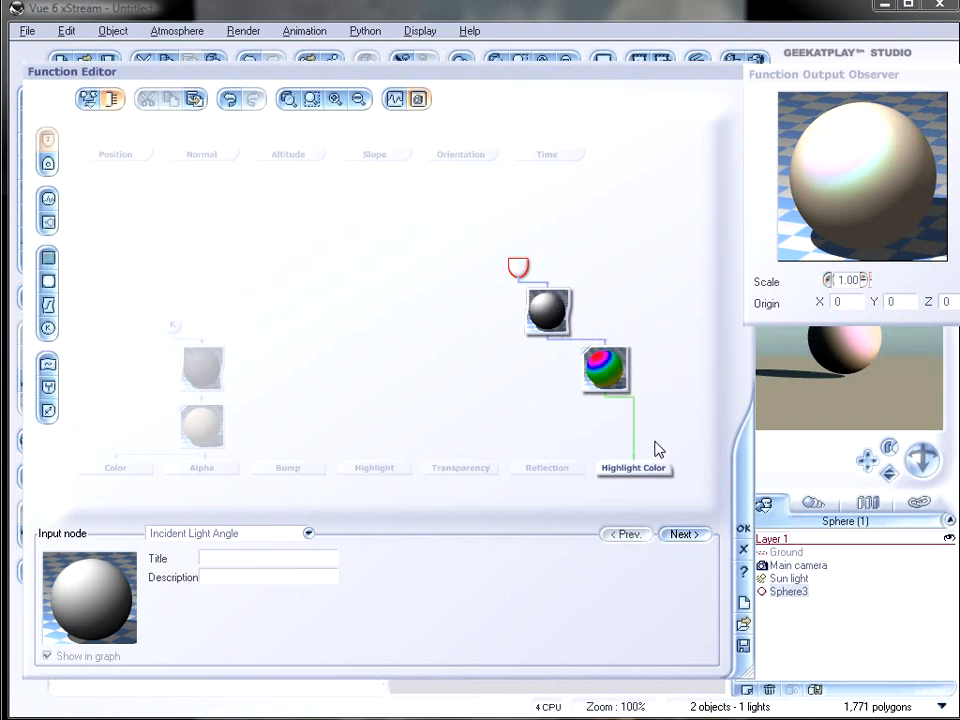
pyautogui.click(743, 530)
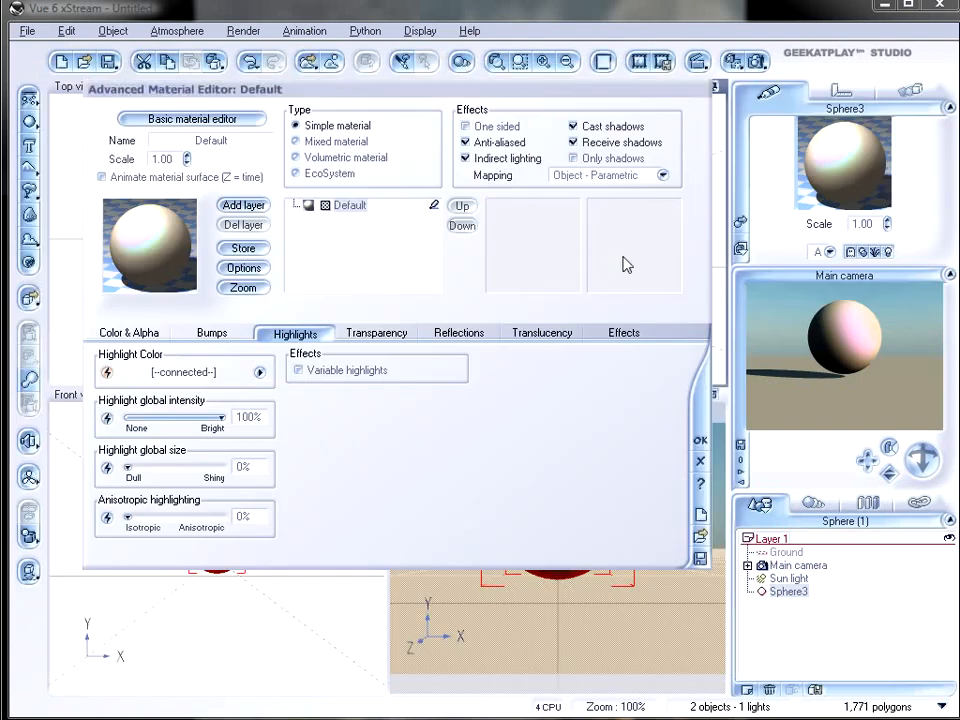
pyautogui.click(700, 440)
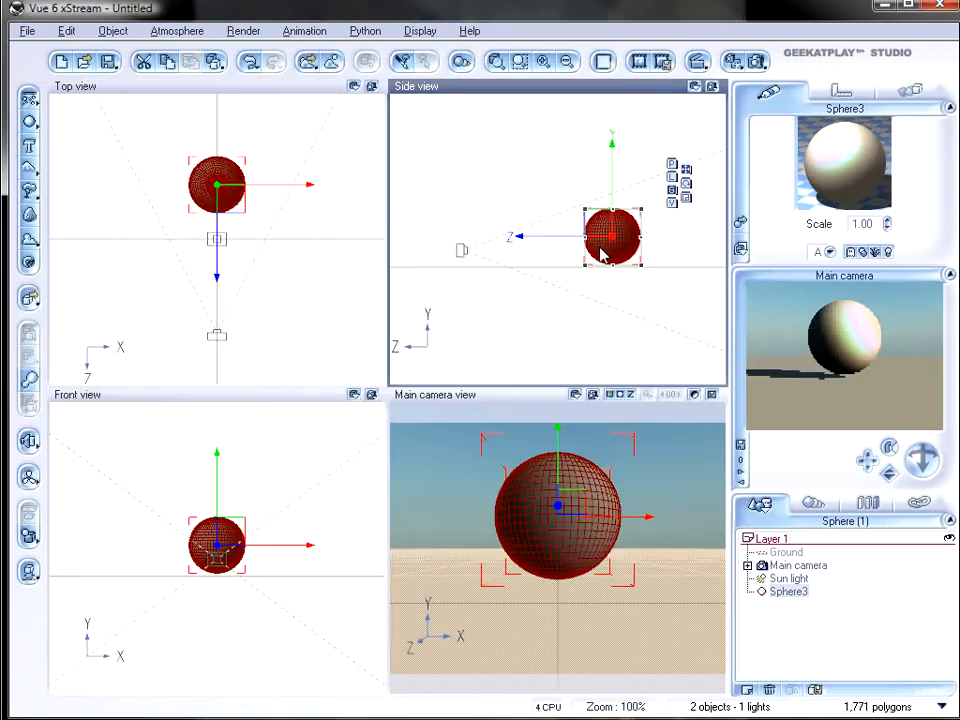
# Replace the sphere with a new default one and open the Highlight Color function graph of its material
pyautogui.press('Delete')
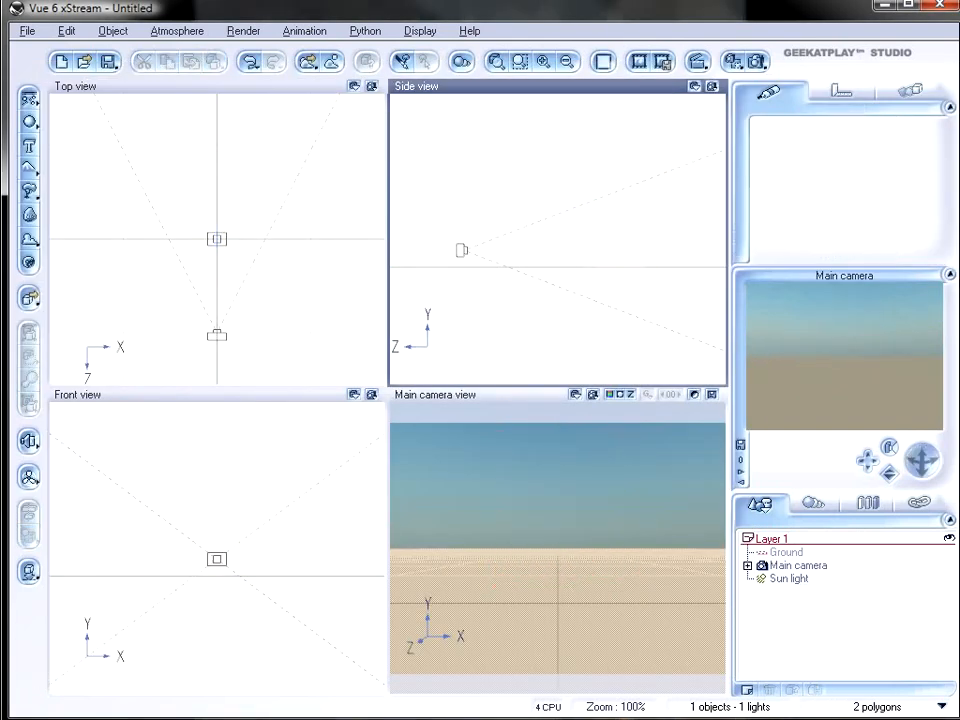
pyautogui.click(32, 121)
pyautogui.doubleClick(810, 162)
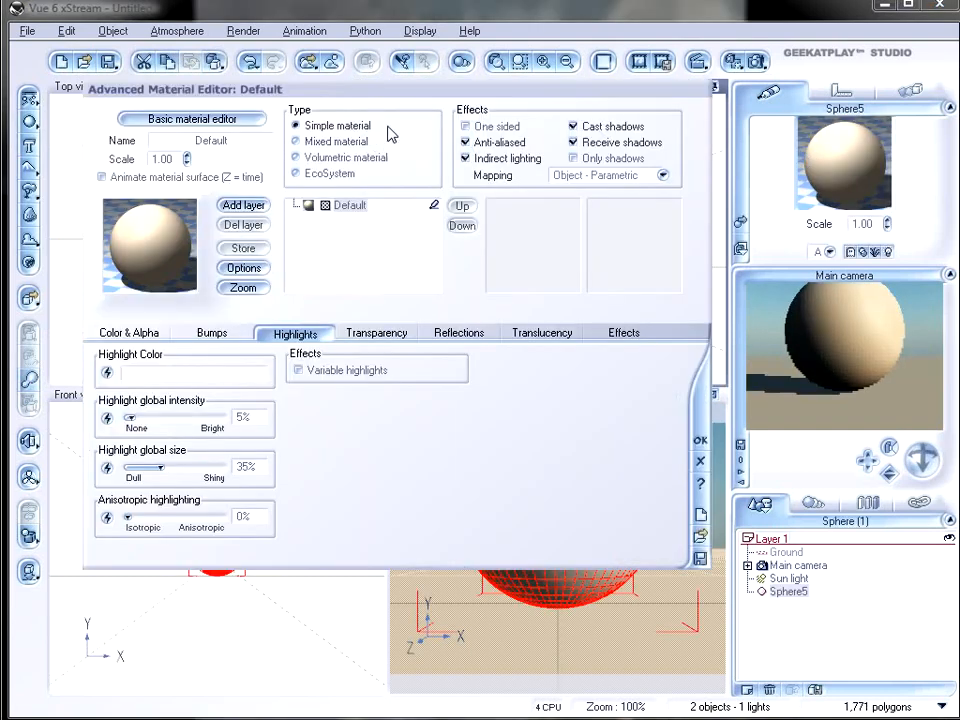
pyautogui.moveTo(407, 94); pyautogui.dragTo(413, 119)
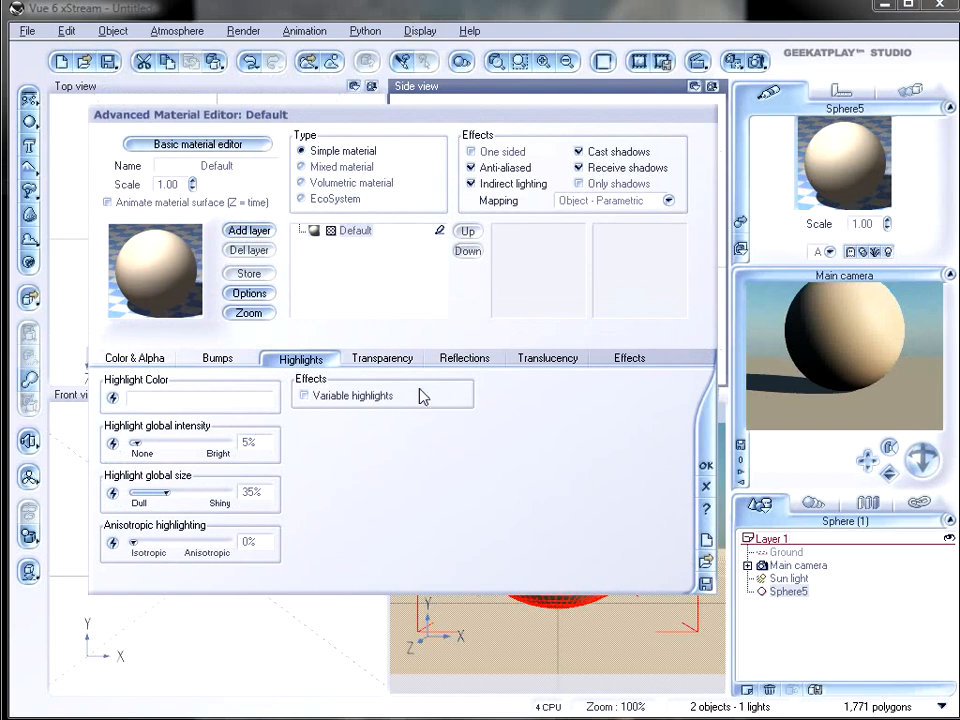
pyautogui.click(113, 399)
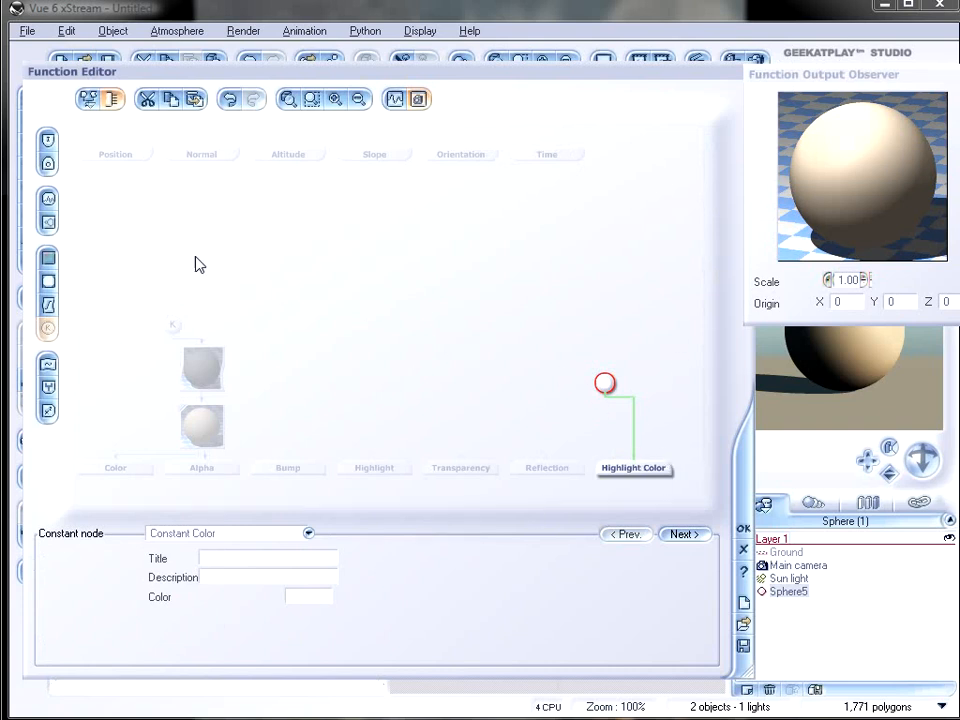
# Drive the Highlight Color output with a color node, set it to Color map, and load the Rainbow map from the Colorful collection
pyautogui.click(47, 258)
pyautogui.moveTo(603, 364); pyautogui.dragTo(575, 393)
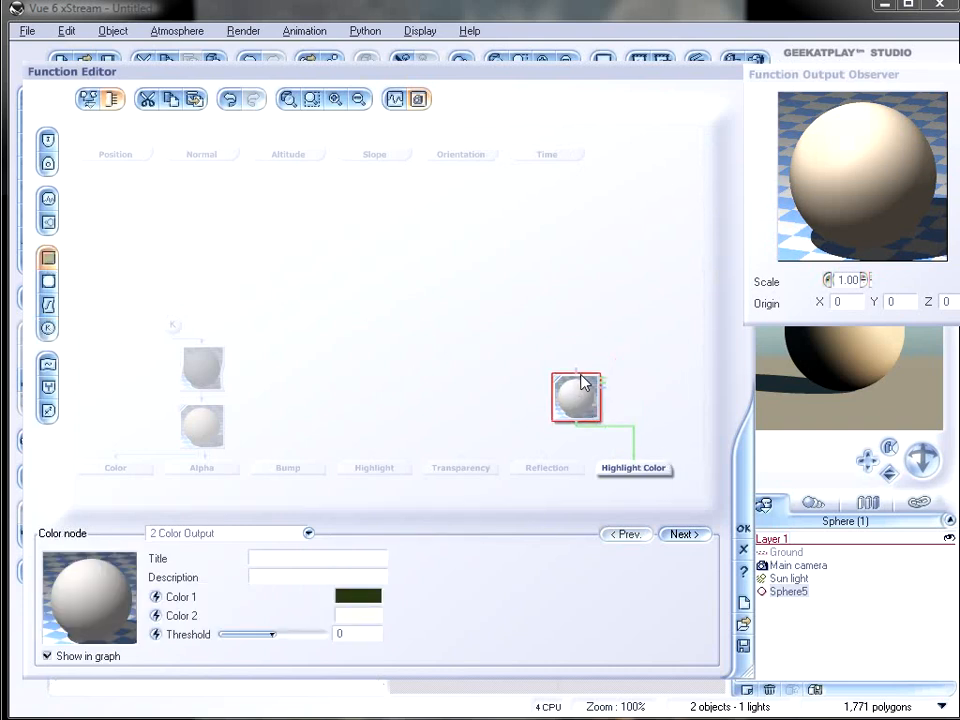
pyautogui.click(308, 533)
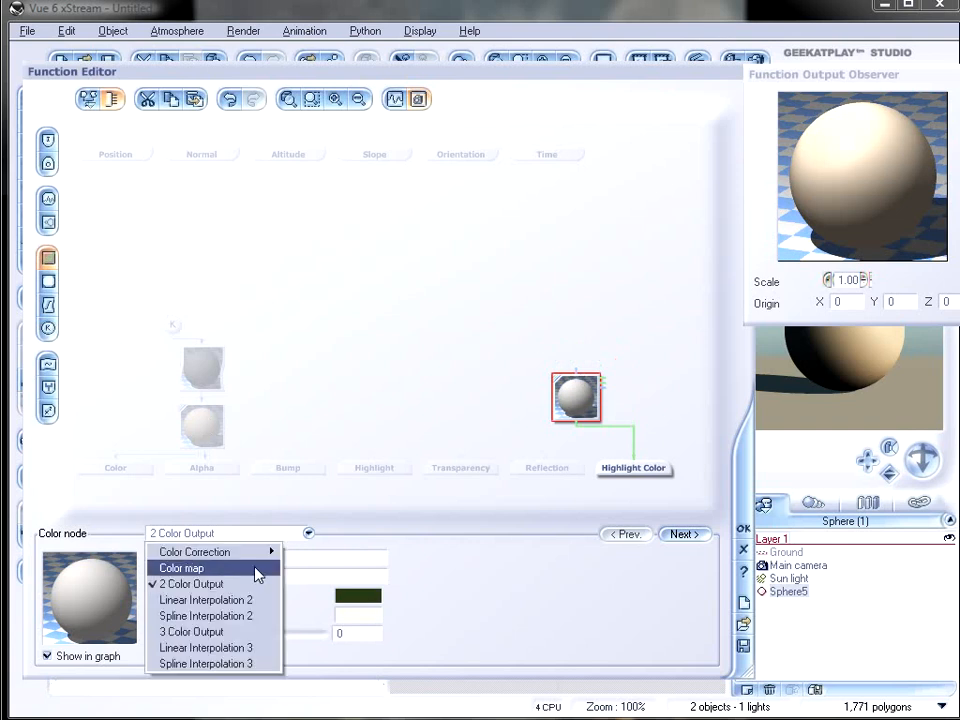
pyautogui.click(250, 566)
pyautogui.click(290, 615)
pyautogui.click(692, 300)
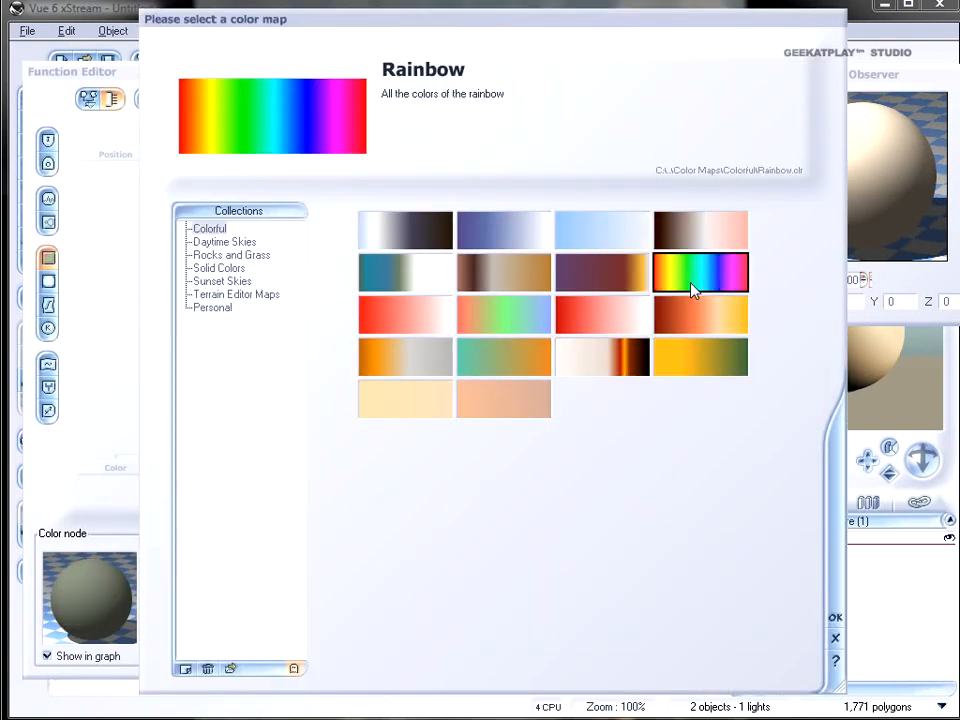
pyautogui.click(840, 621)
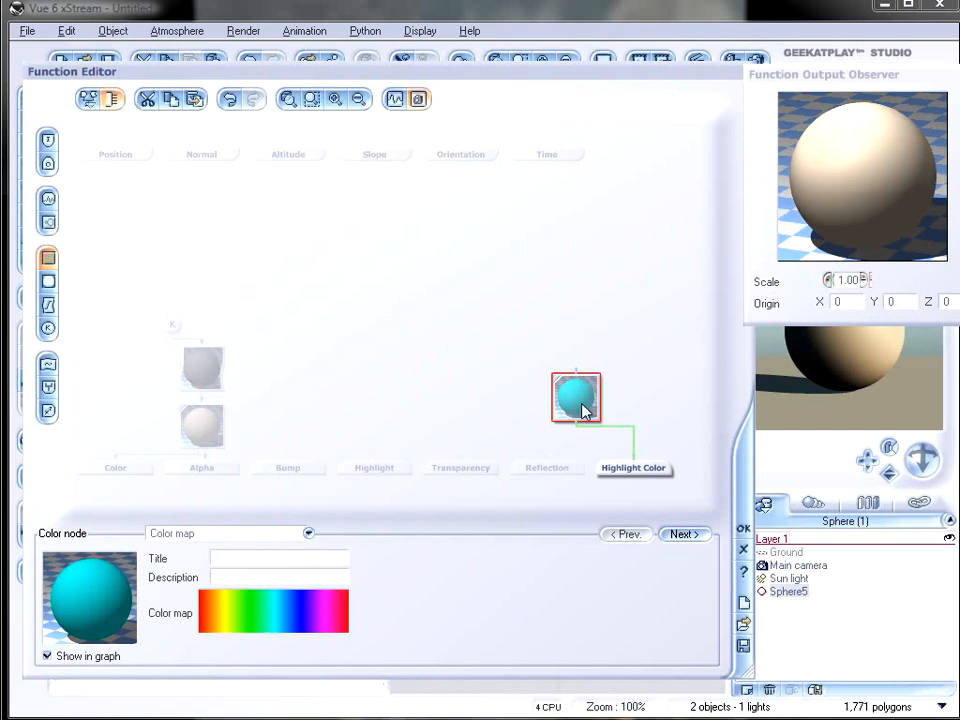
pyautogui.moveTo(587, 386); pyautogui.dragTo(557, 398)
pyautogui.rightClick(397, 248)
pyautogui.moveTo(420, 252)
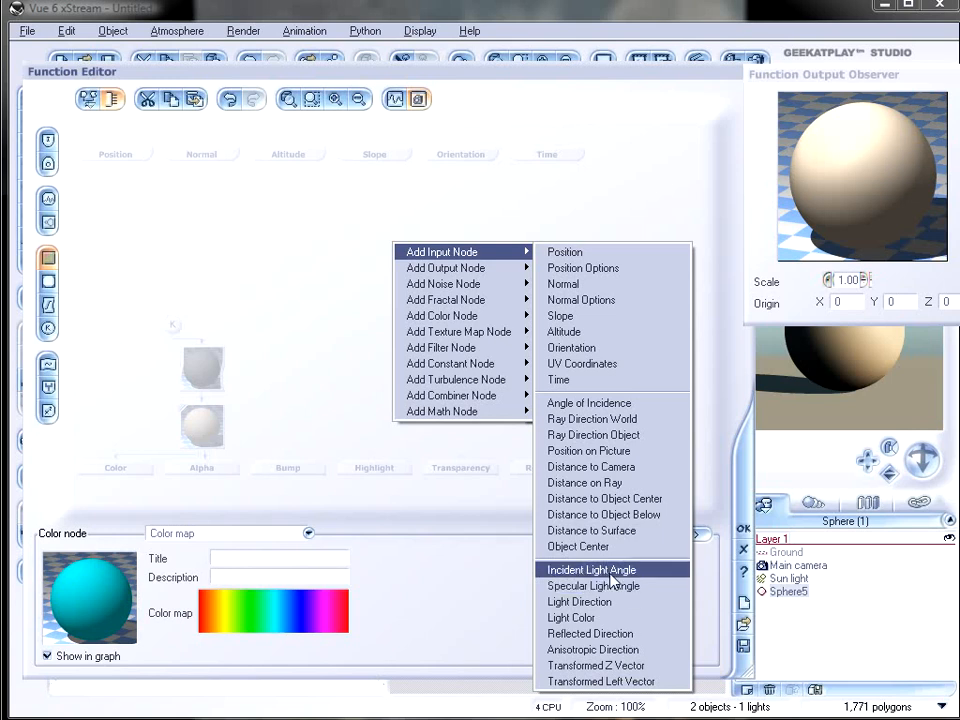
pyautogui.press('Escape')
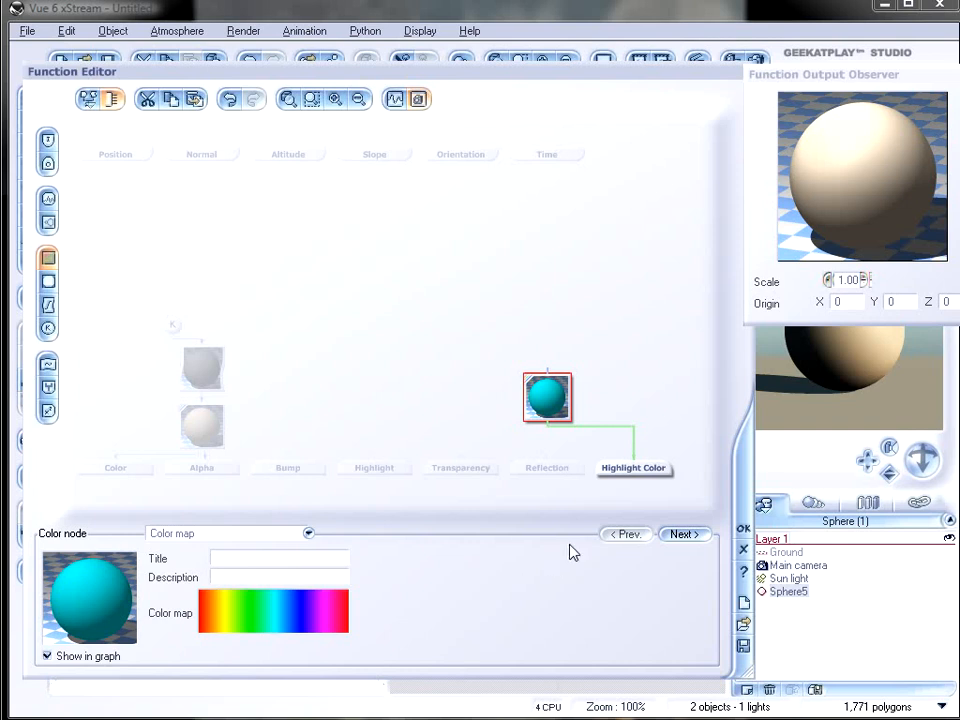
# Add an Incident Light Angle input node, connect it to the color map's input, and accept the function graph
pyautogui.moveTo(546, 390); pyautogui.dragTo(519, 366)
pyautogui.rightClick(468, 292)
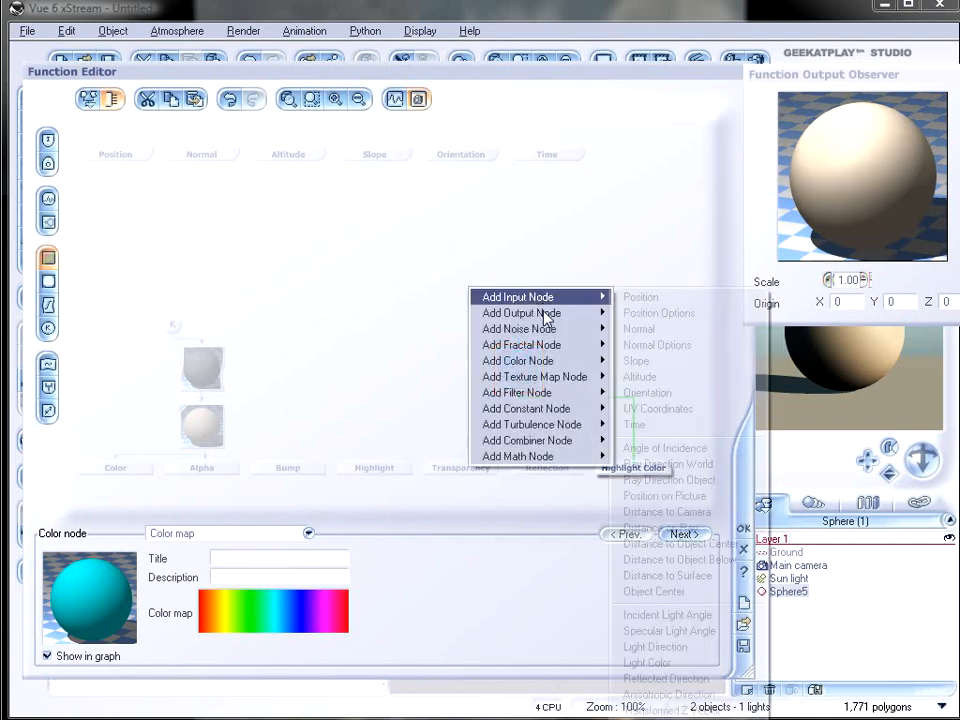
pyautogui.moveTo(578, 300)
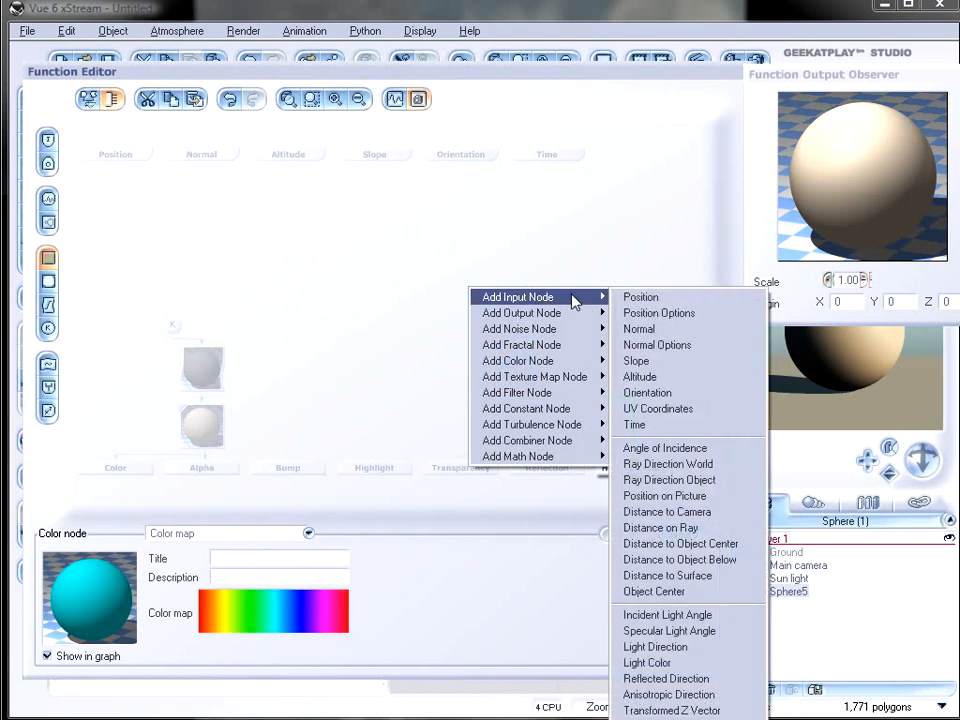
pyautogui.click(740, 624)
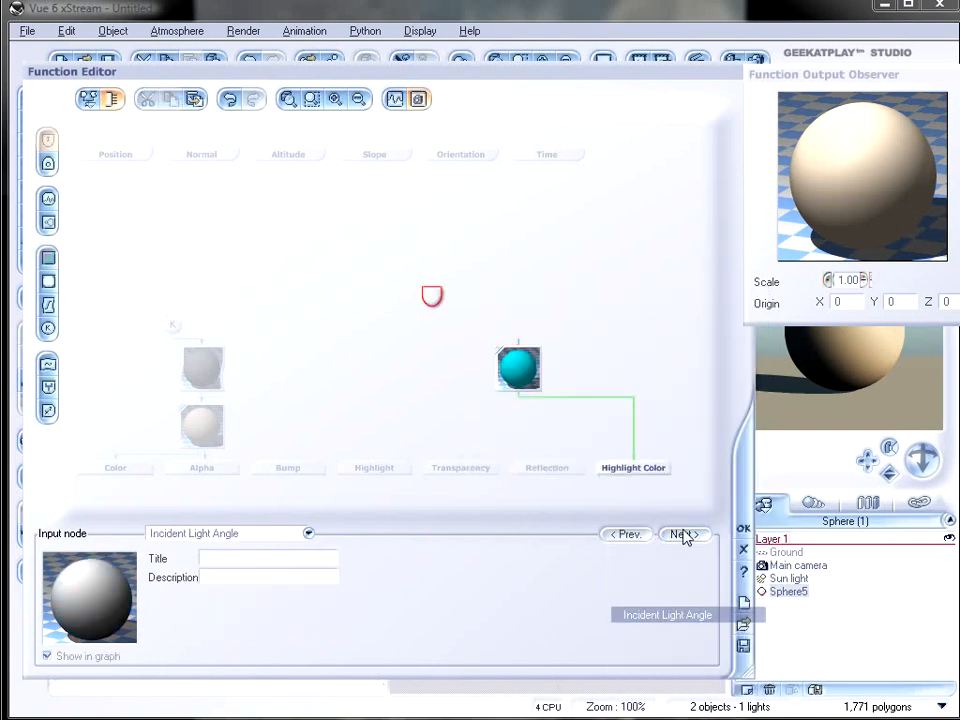
pyautogui.moveTo(429, 306); pyautogui.dragTo(518, 358)
pyautogui.click(742, 528)
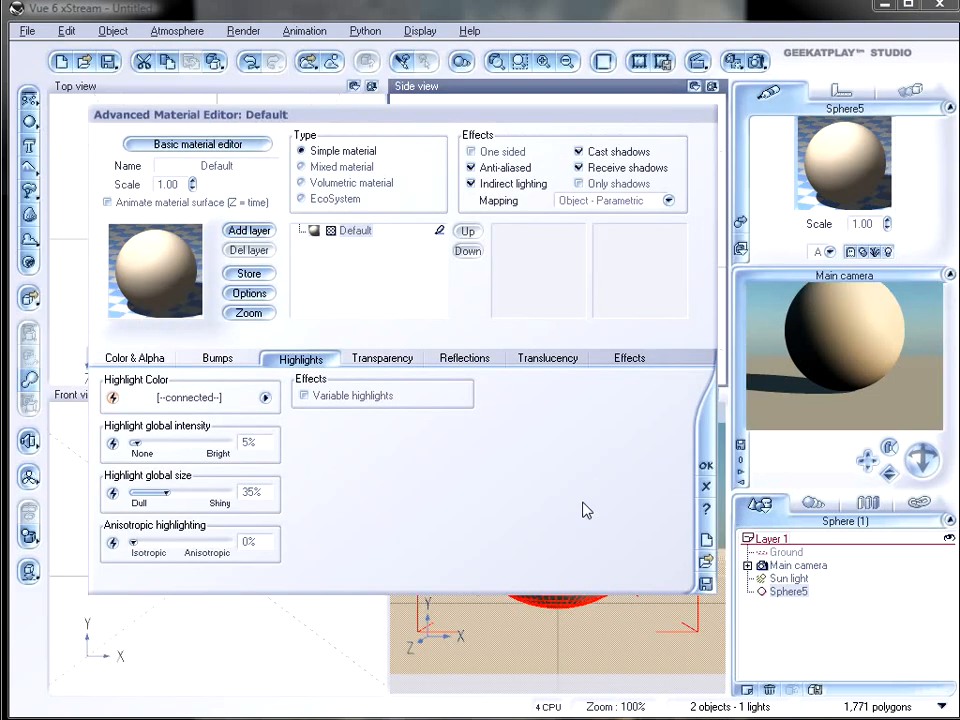
# Set the highlight global intensity to 100% and the highlight global size to 4%
pyautogui.moveTo(137, 442); pyautogui.dragTo(249, 439)
pyautogui.moveTo(170, 490); pyautogui.dragTo(134, 490)
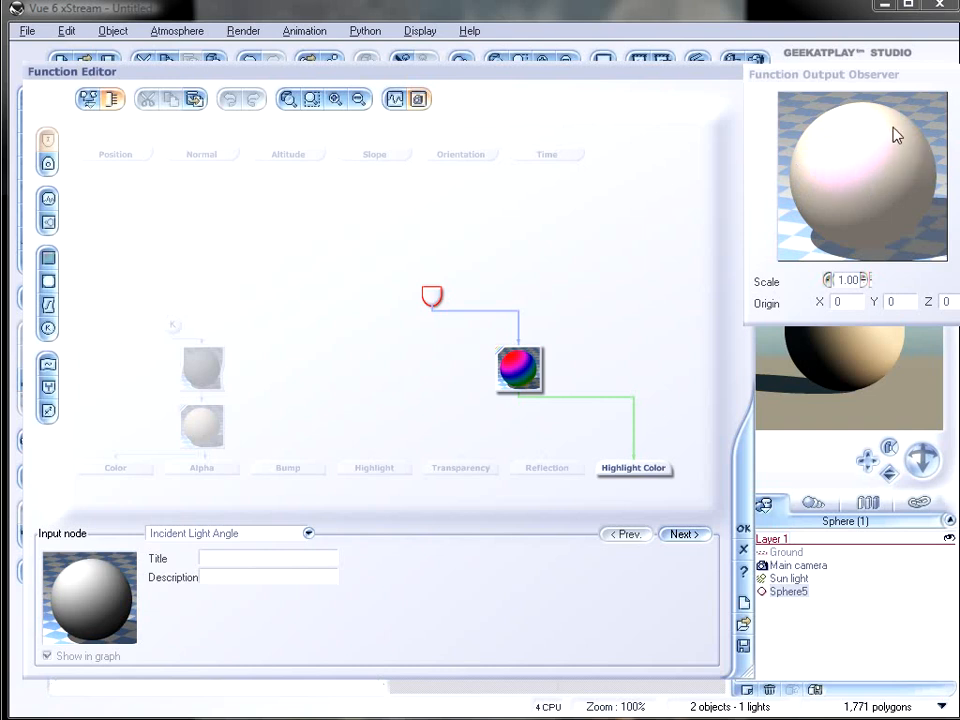
# Switch the highlight graph's input node to Specular Light Angle, place the color map directly above the Highlight Color output, and accept the graph
pyautogui.click(298, 535)
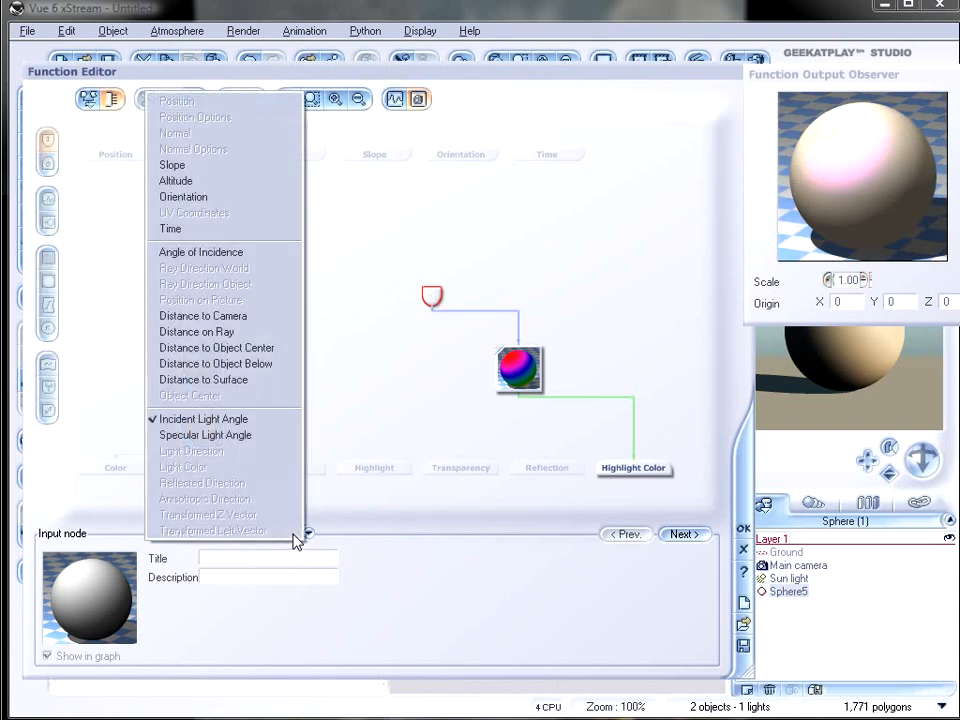
pyautogui.click(268, 437)
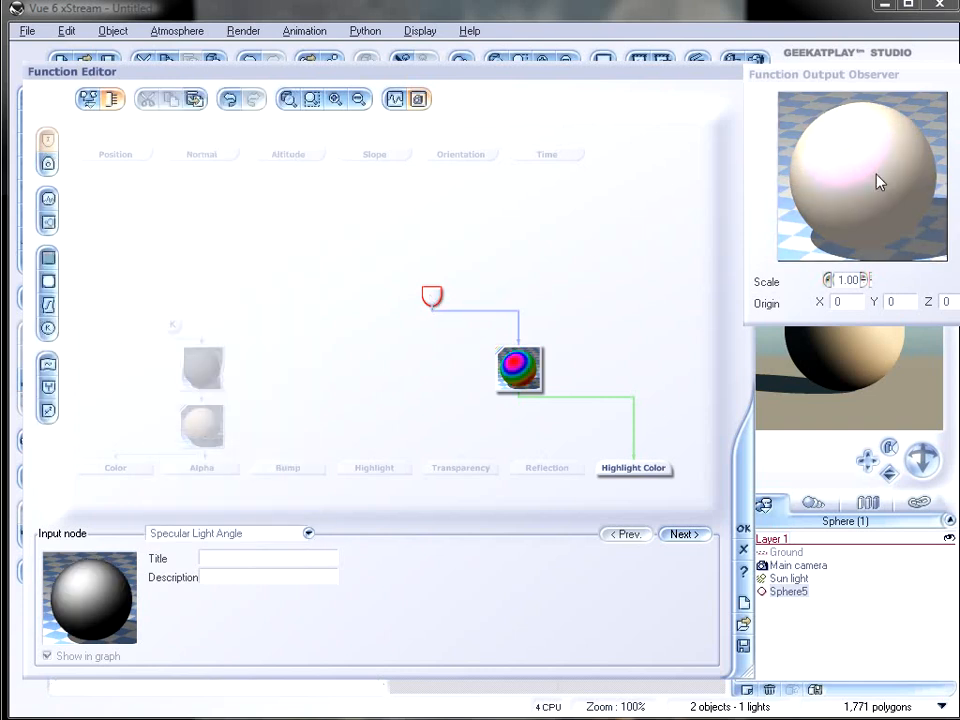
pyautogui.click(510, 355)
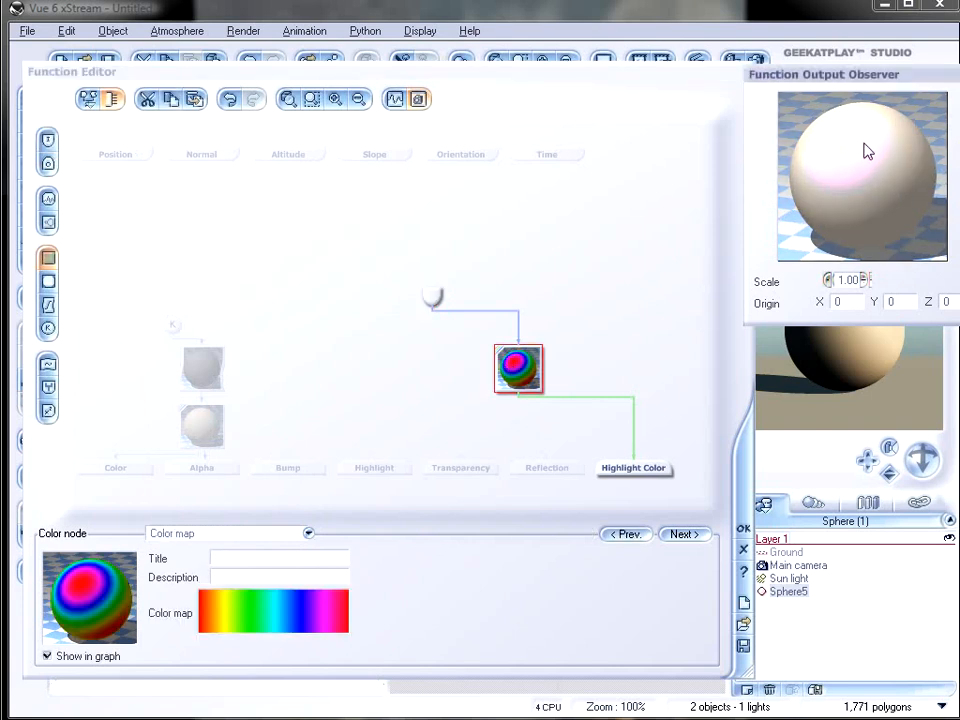
pyautogui.moveTo(525, 370); pyautogui.dragTo(640, 312)
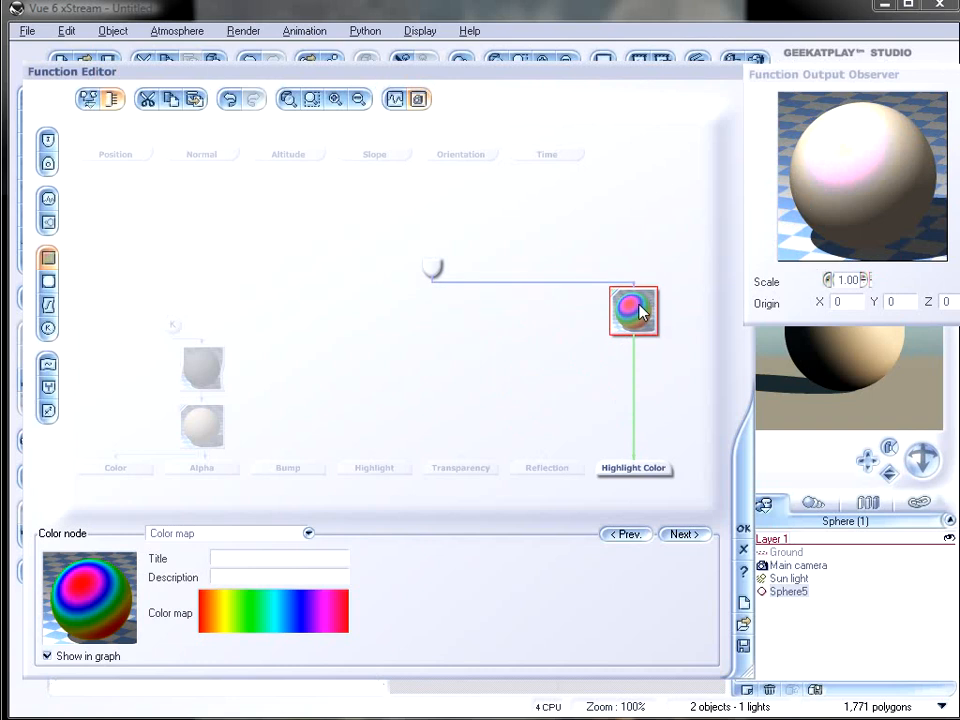
pyautogui.click(743, 529)
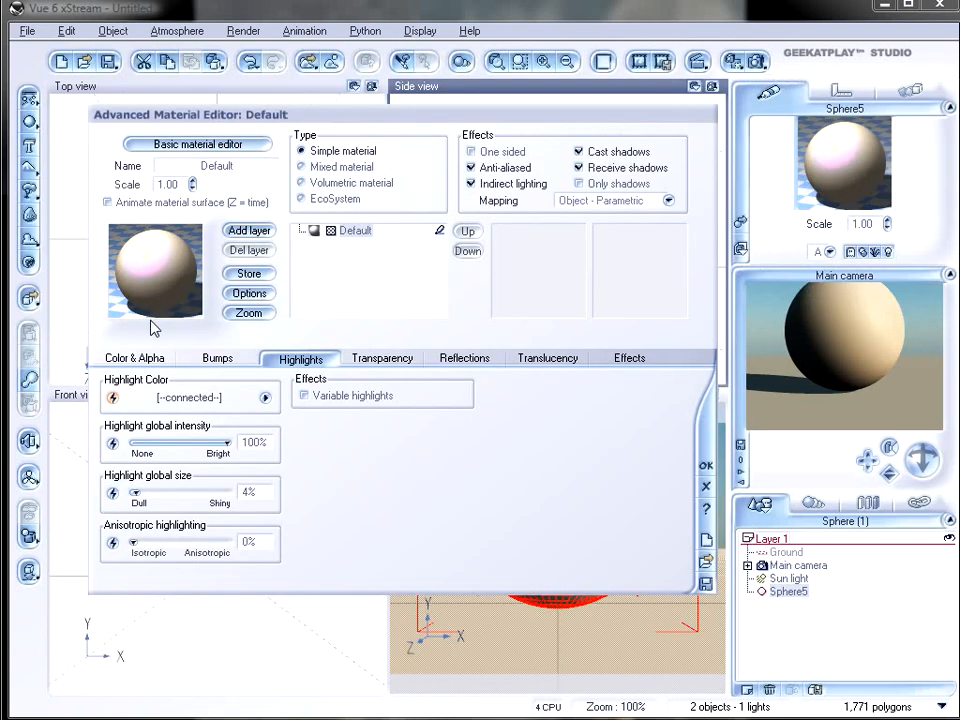
# Set the material's global reflectivity to 100%
pyautogui.click(465, 360)
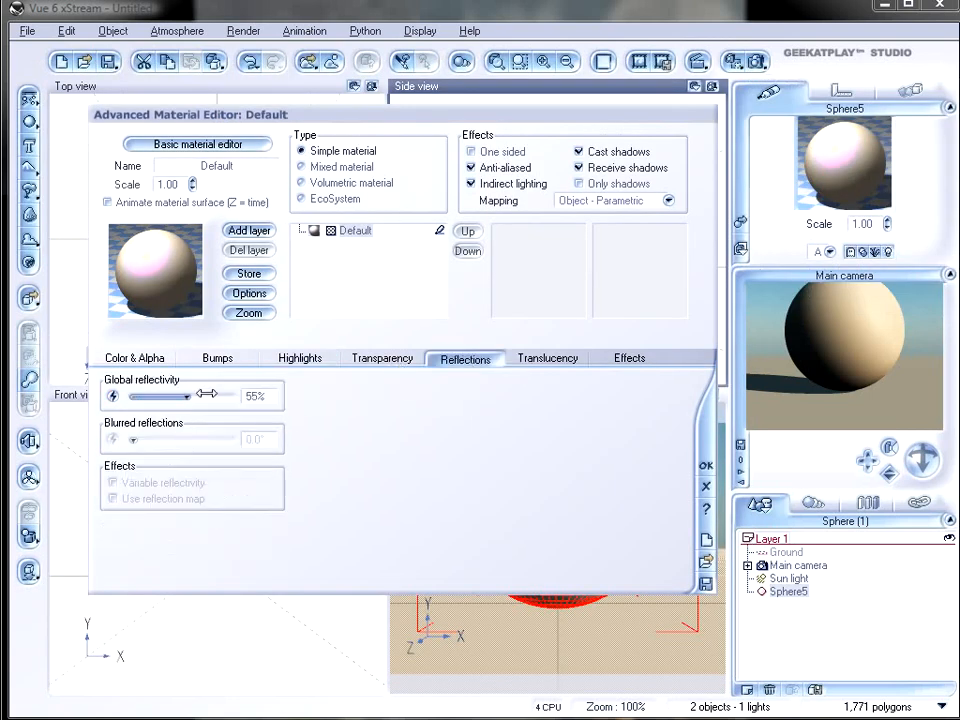
pyautogui.moveTo(160, 394); pyautogui.dragTo(232, 396)
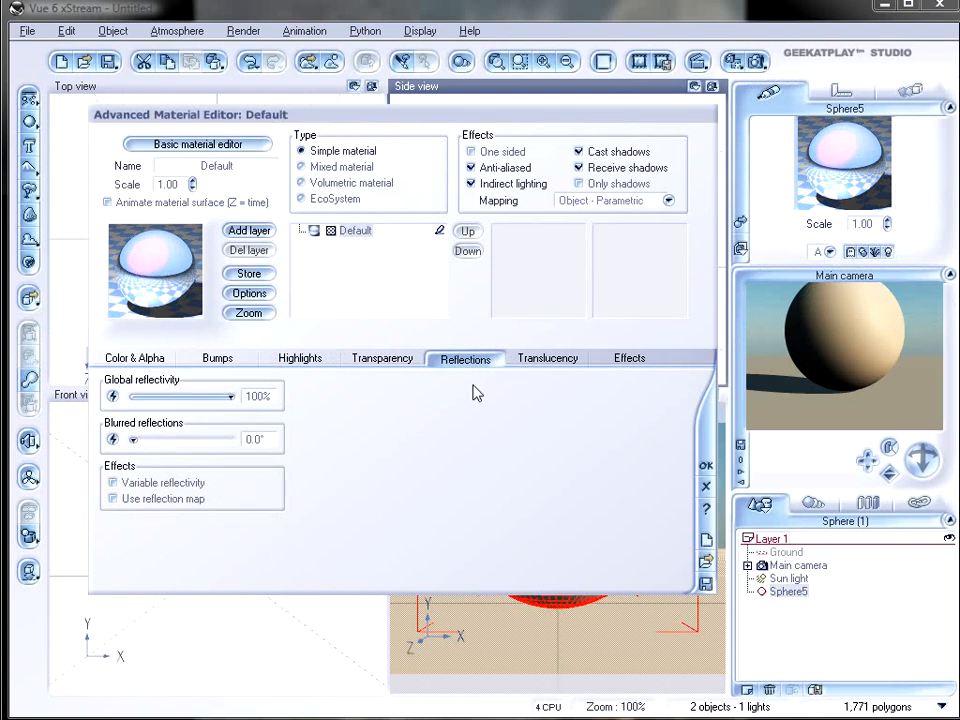
pyautogui.click(384, 360)
# Reopen the Highlight Color graph, set its input node to Incident Light Angle, and spread the nodes to free space above the output
pyautogui.click(300, 358)
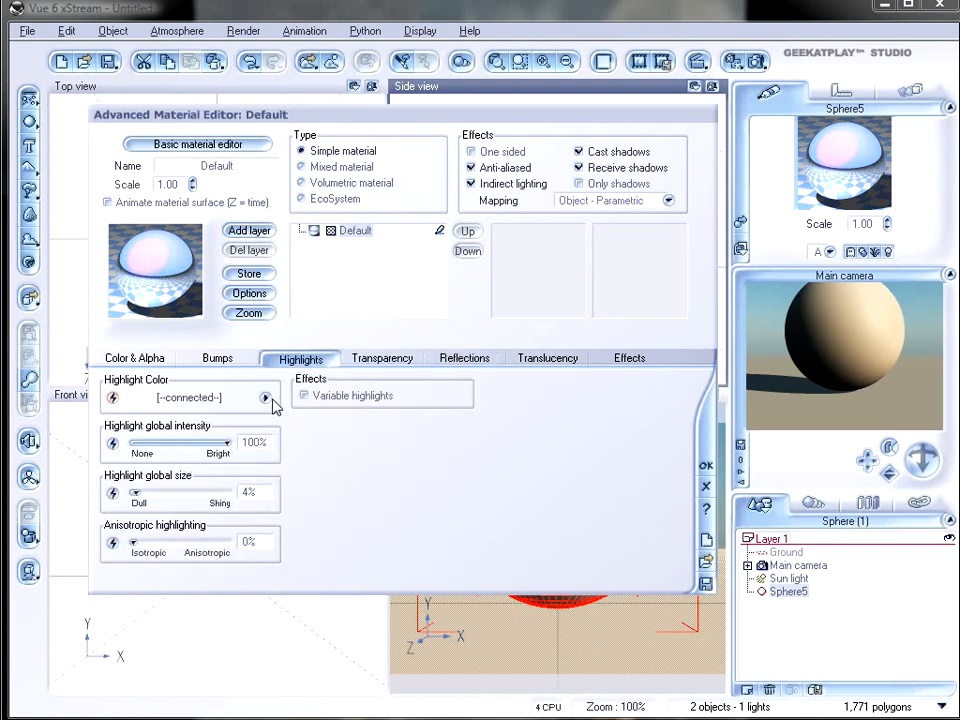
pyautogui.click(268, 397)
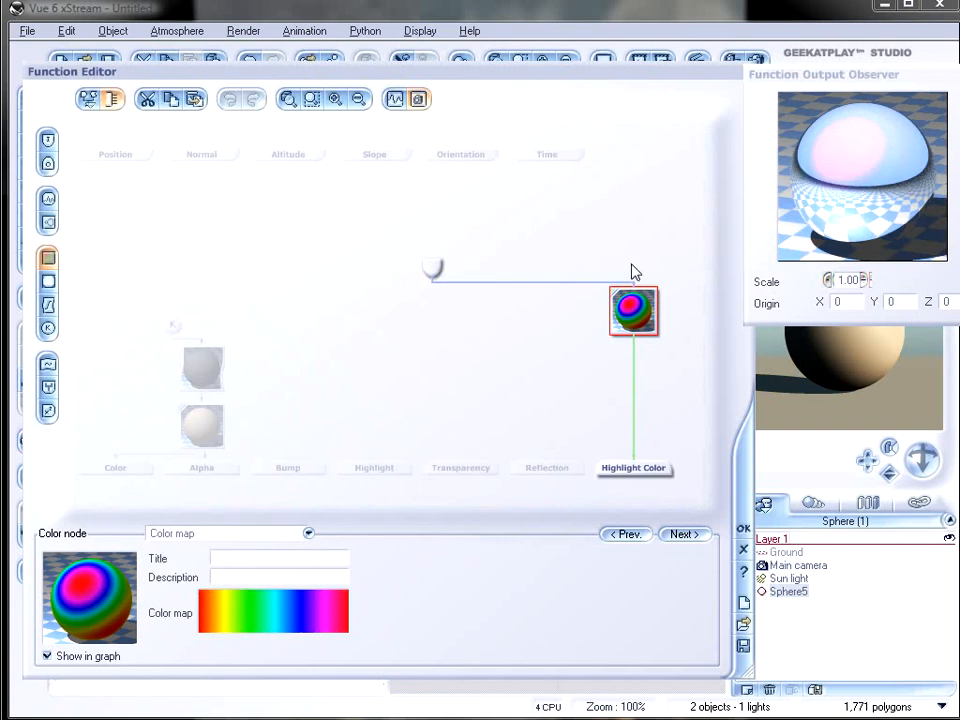
pyautogui.click(431, 270)
pyautogui.click(298, 540)
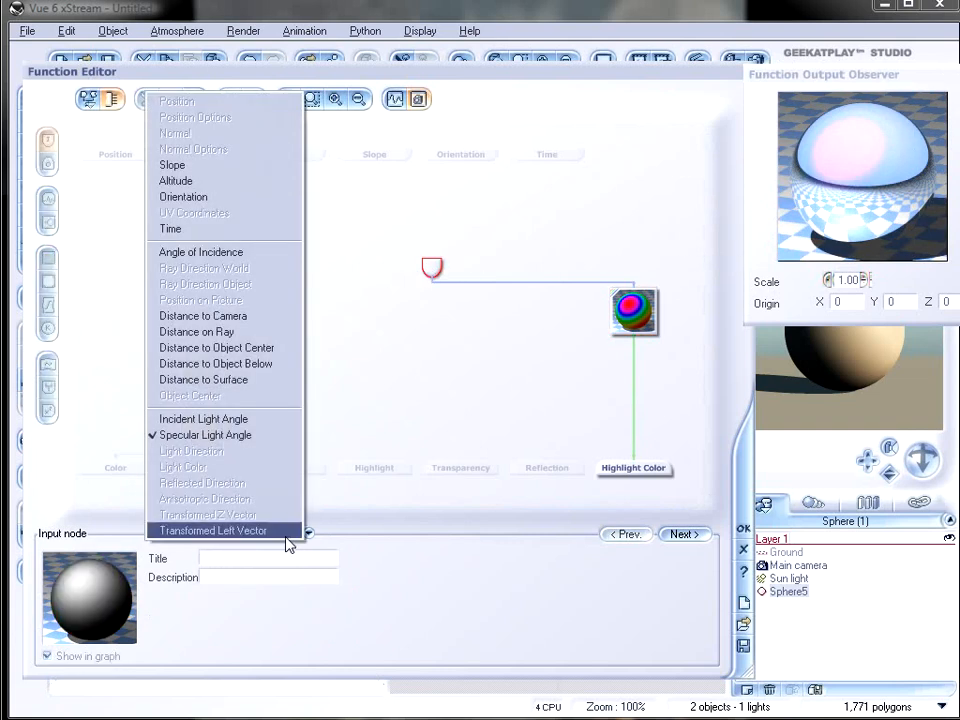
pyautogui.click(276, 421)
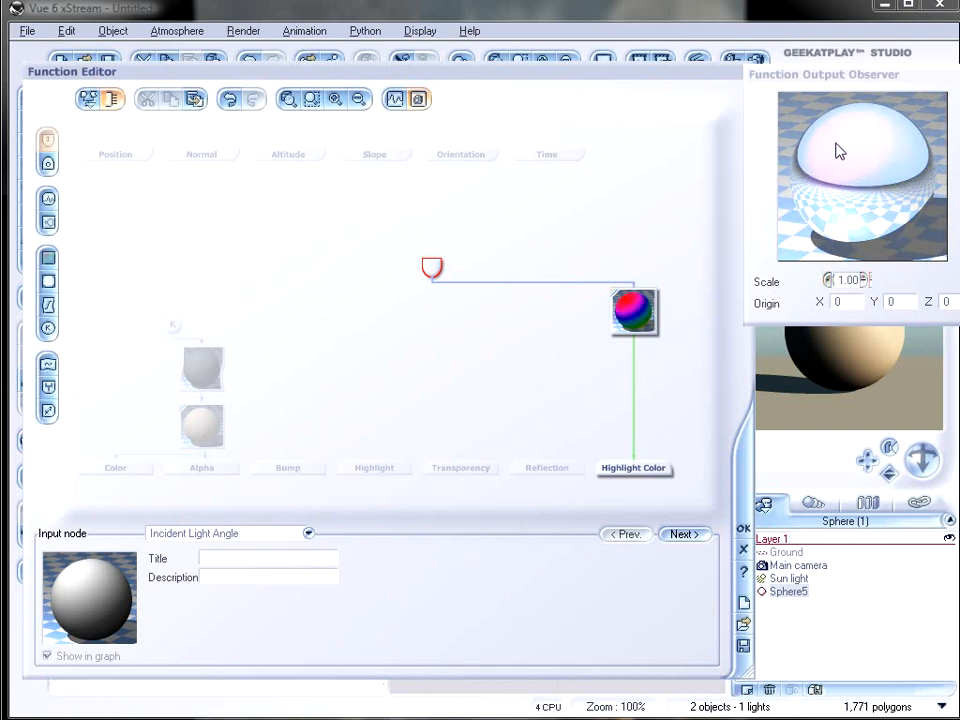
pyautogui.moveTo(641, 301); pyautogui.dragTo(520, 333)
pyautogui.moveTo(435, 273); pyautogui.dragTo(435, 243)
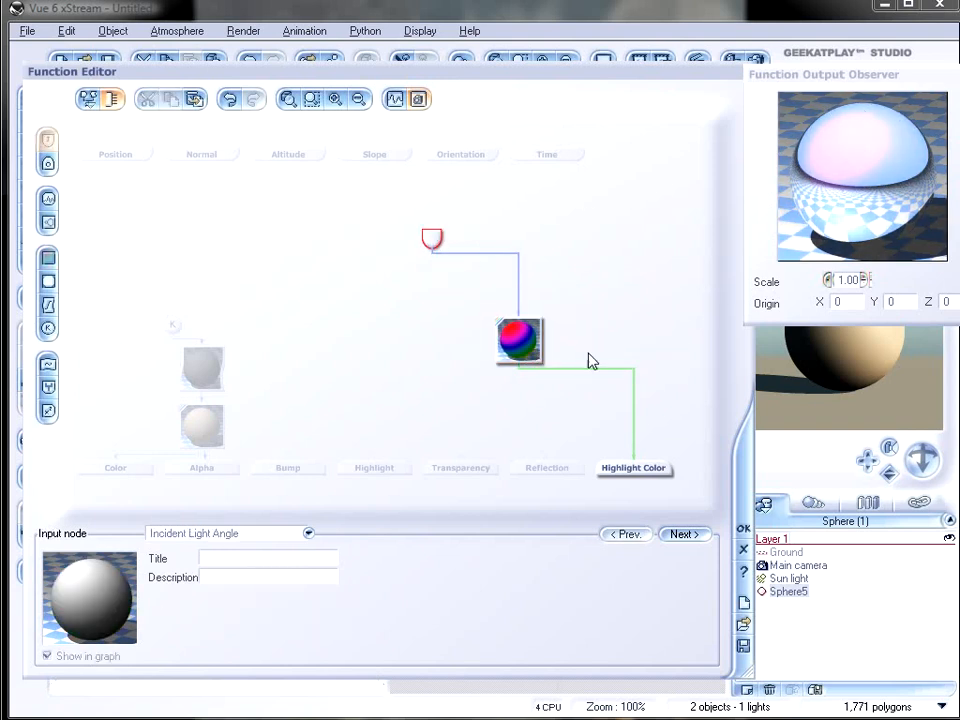
# Insert a Blender combiner node on the connection between the color map and Highlight Color, and place it nearer the output
pyautogui.click(634, 416)
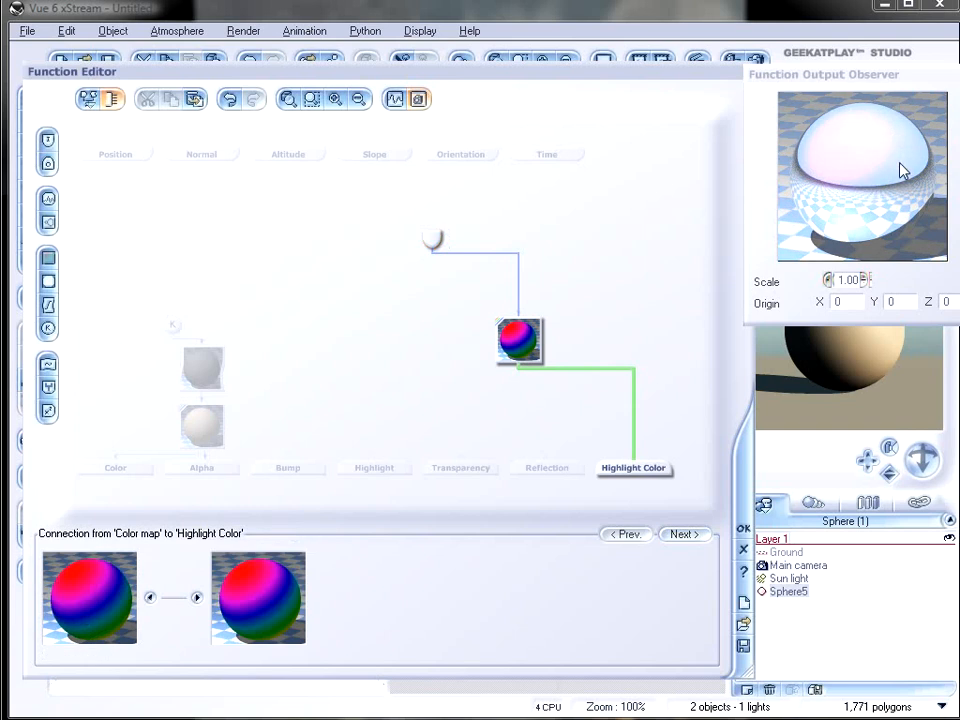
pyautogui.click(47, 387)
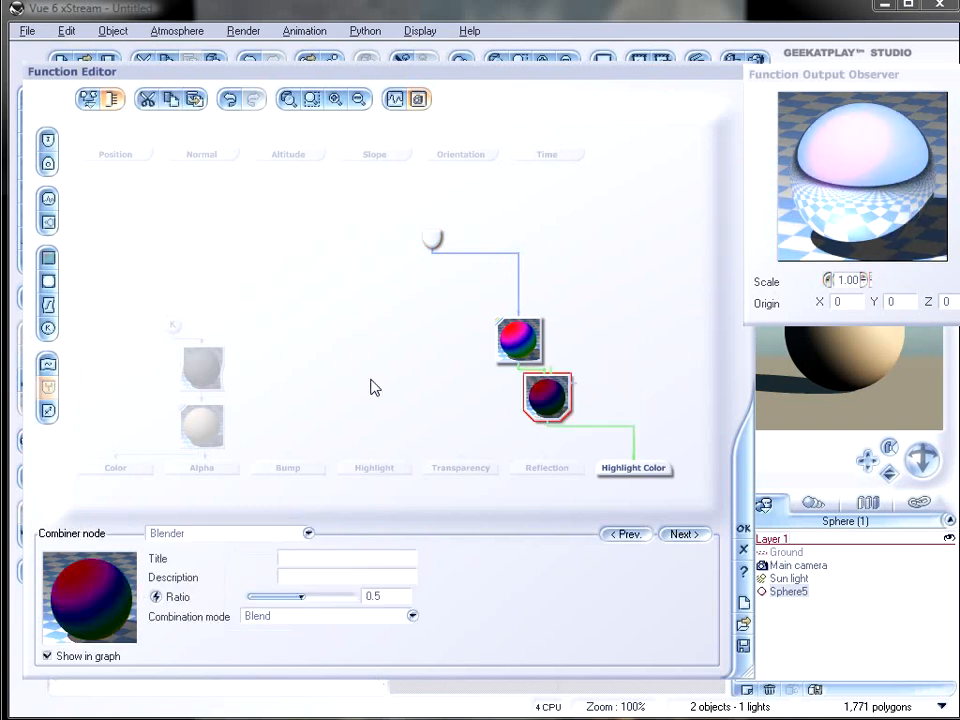
pyautogui.moveTo(542, 408); pyautogui.dragTo(600, 408)
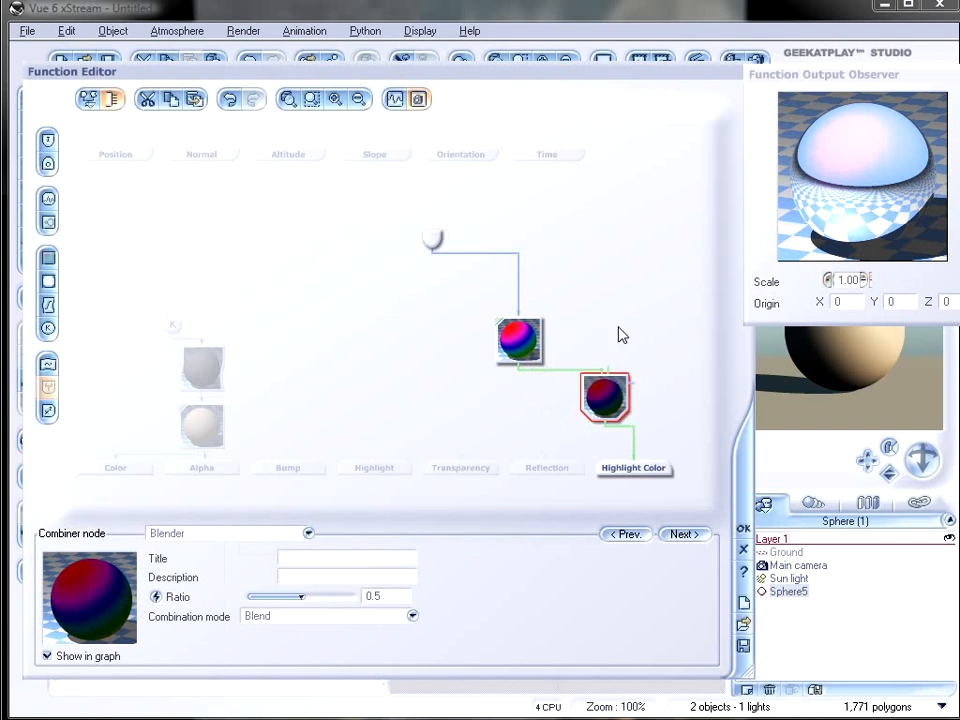
# Add a second rainbow color map node above the Blender and connect it to the Blender's free color input
pyautogui.moveTo(595, 318); pyautogui.dragTo(607, 325)
pyautogui.click(47, 258)
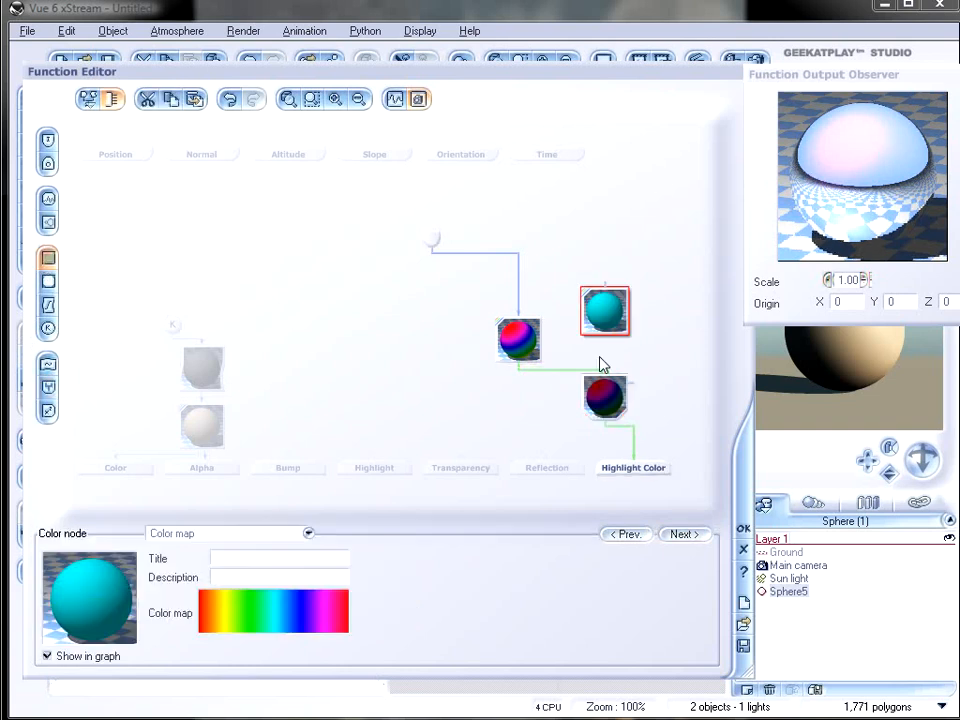
pyautogui.moveTo(610, 372); pyautogui.dragTo(612, 316)
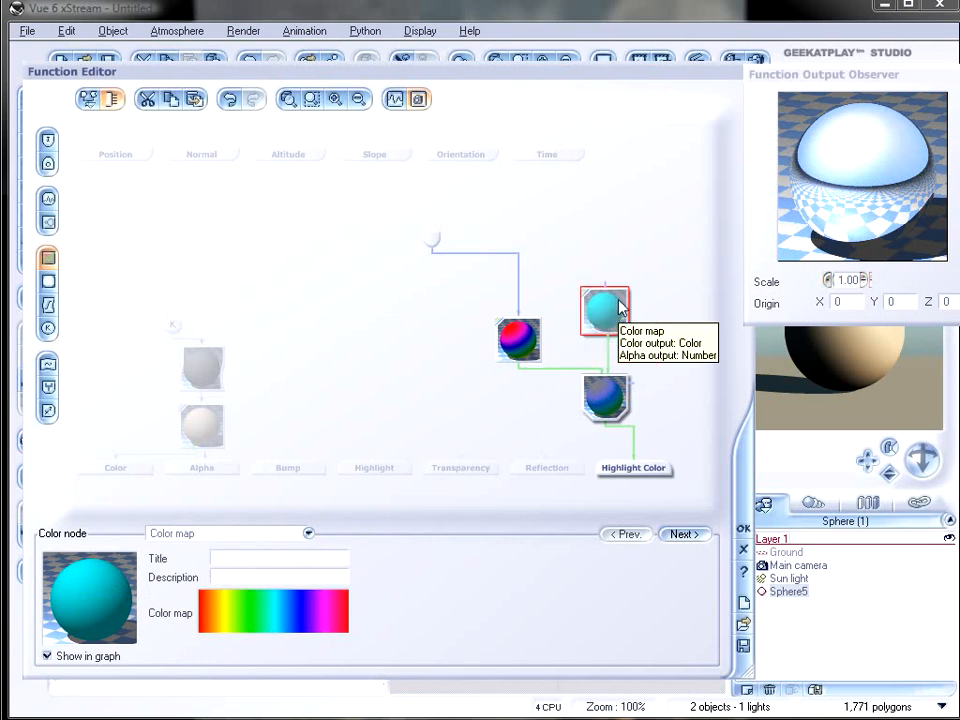
# Add a Specular Light Angle input node above the second rainbow color map and connect it to that map's input
pyautogui.click(432, 240)
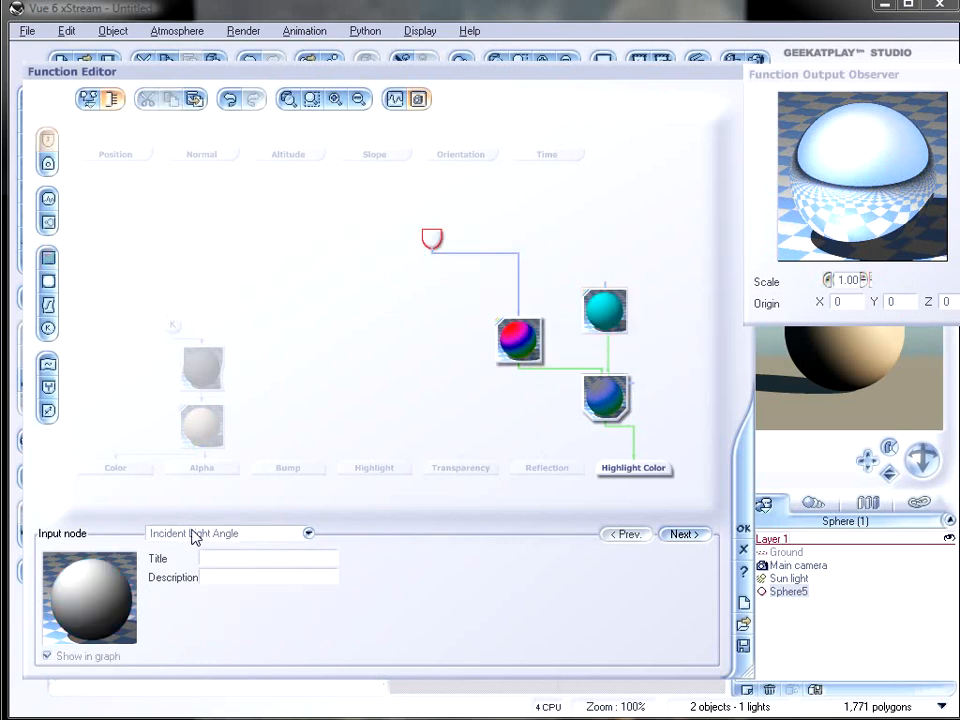
pyautogui.click(309, 534)
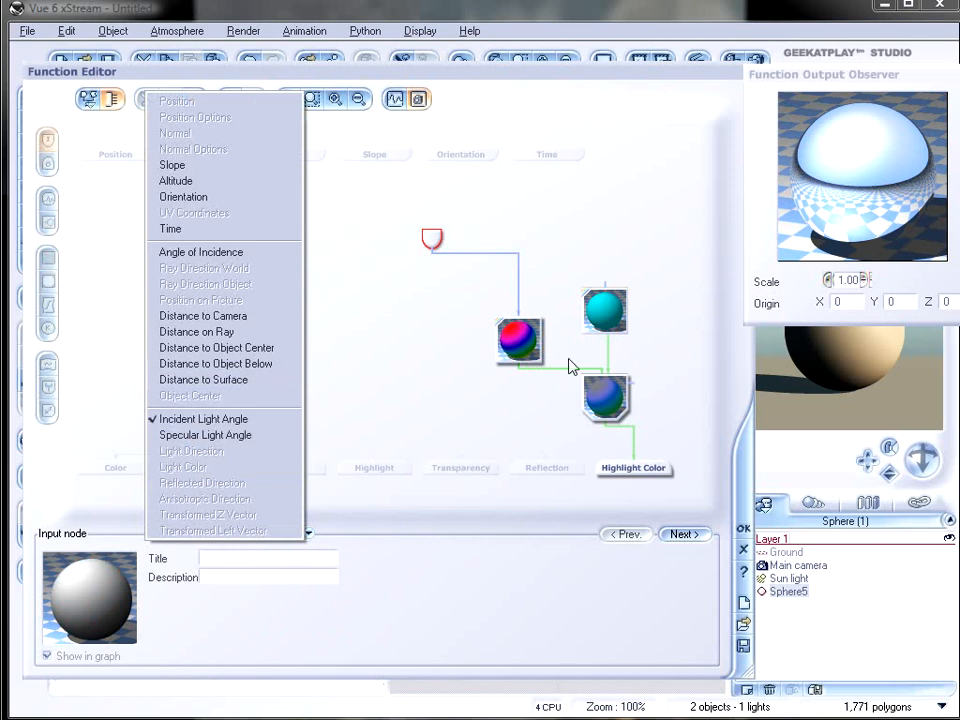
pyautogui.click(604, 312)
pyautogui.rightClick(602, 236)
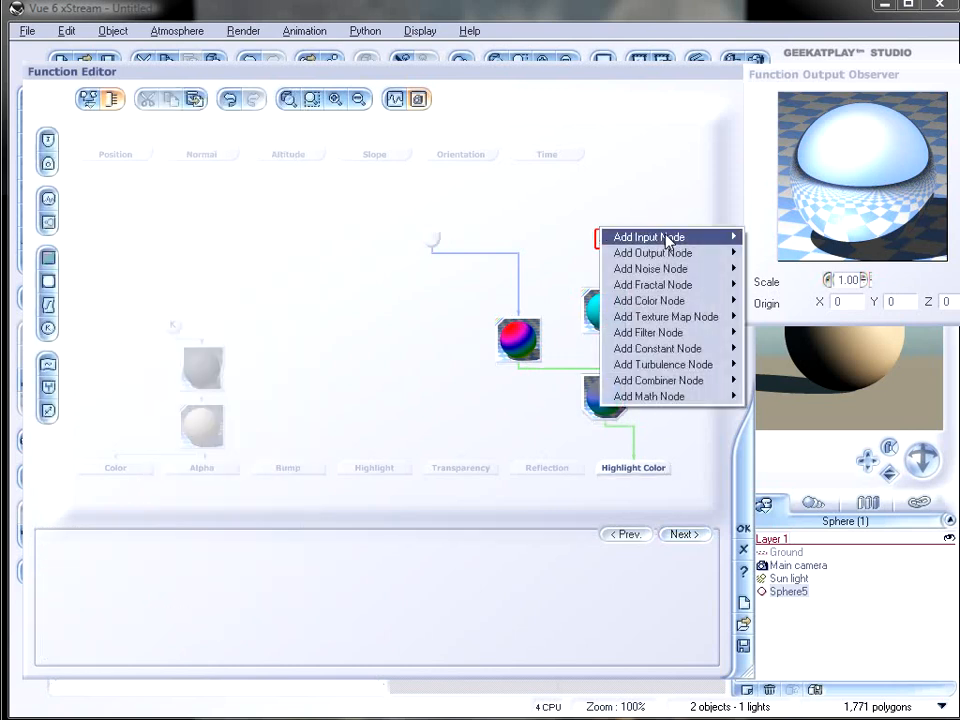
pyautogui.moveTo(670, 237)
pyautogui.click(838, 582)
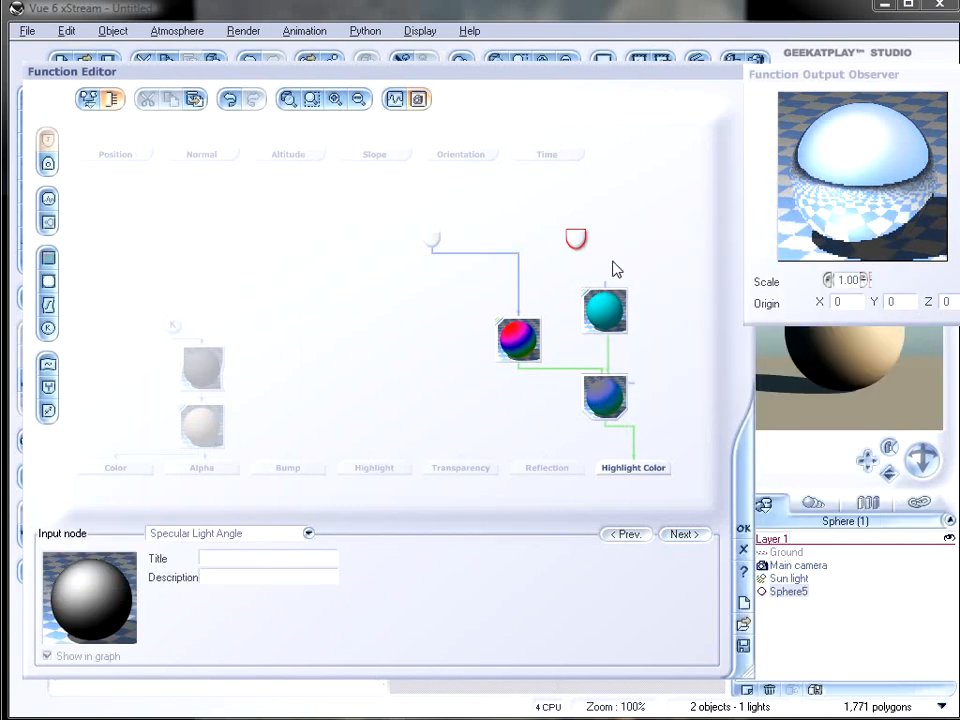
pyautogui.moveTo(605, 287); pyautogui.dragTo(544, 208)
pyautogui.click(617, 305)
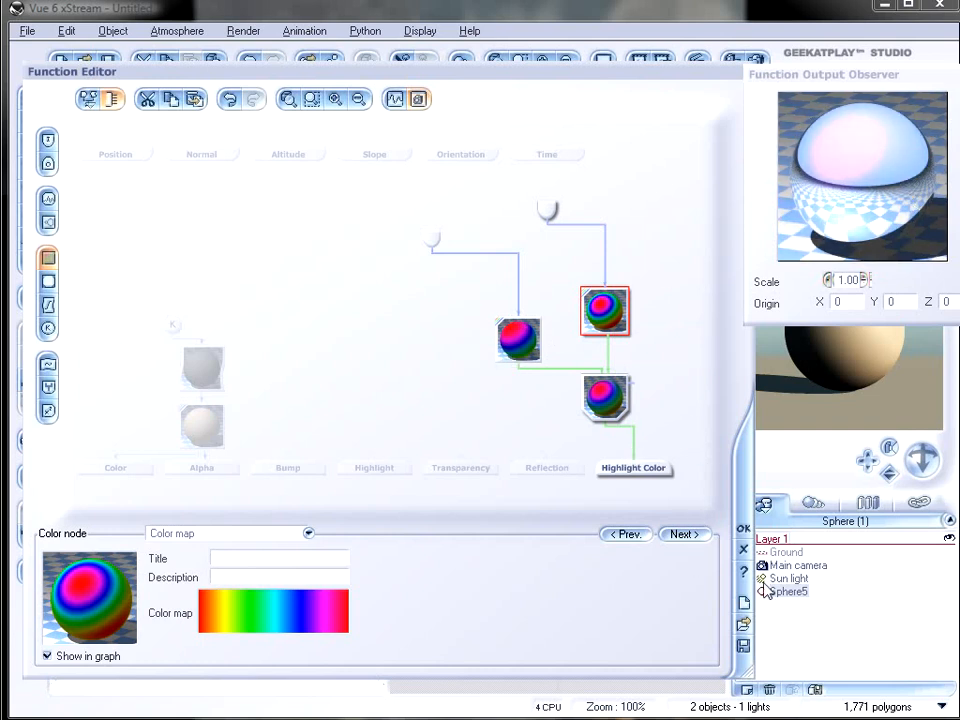
# Accept the highlight graph and the material changes, render the scene to check the reflective sphere, and close the render
pyautogui.click(743, 531)
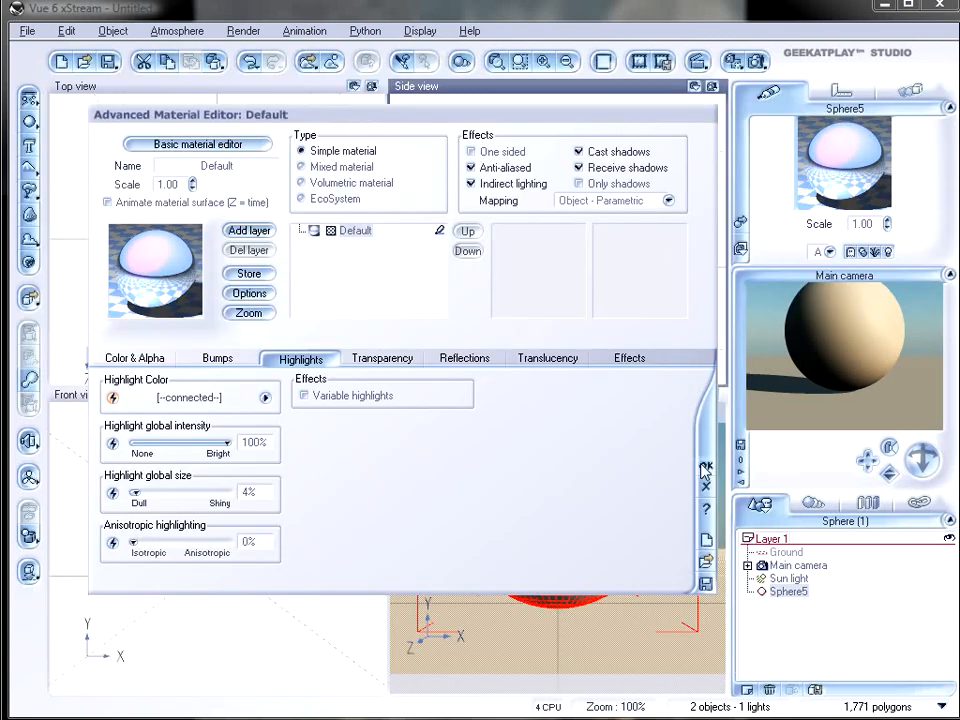
pyautogui.click(704, 468)
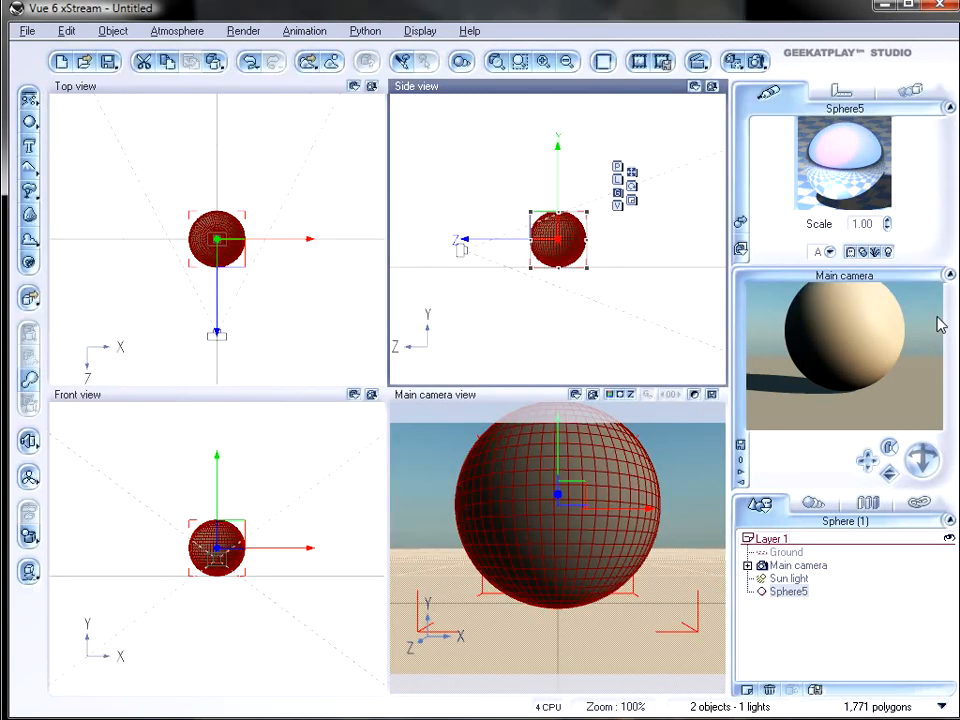
pyautogui.click(740, 61)
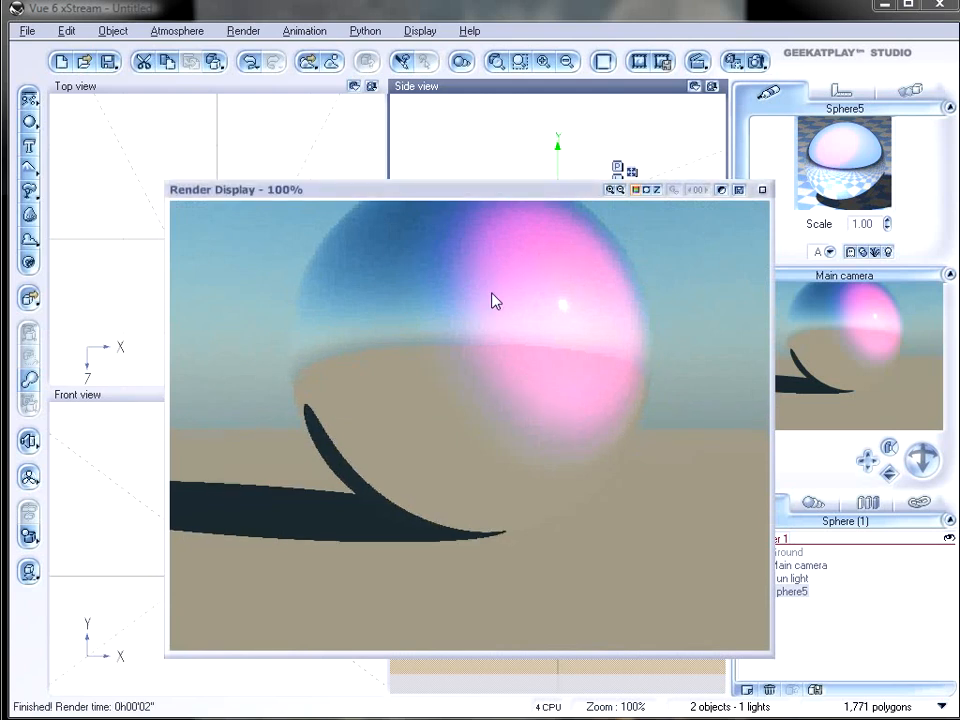
pyautogui.click(763, 192)
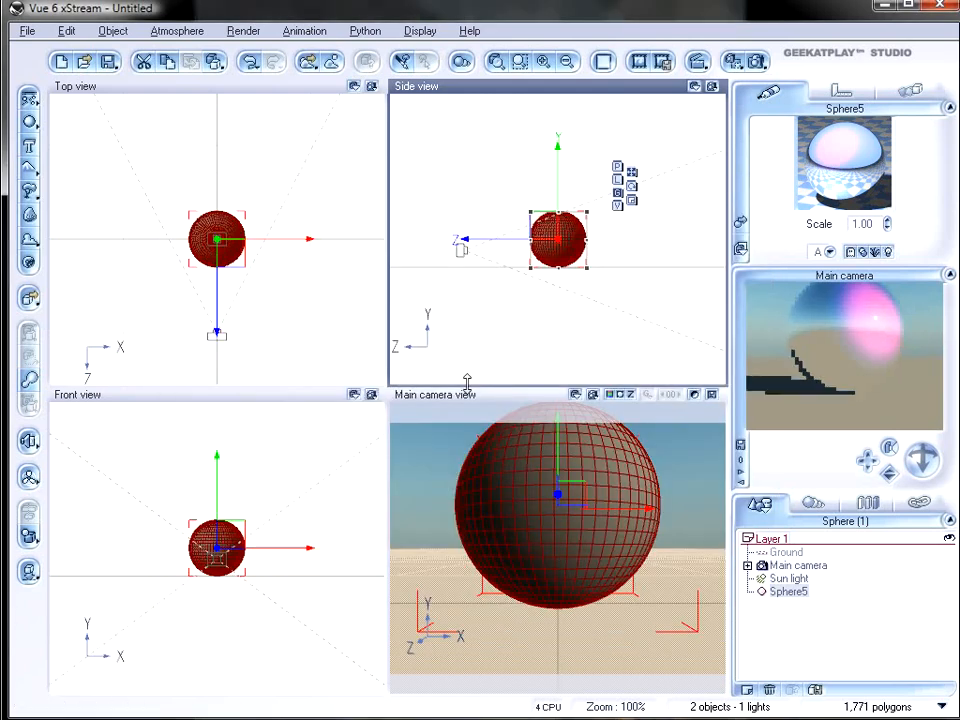
# Replace the existing sphere with a new one, enlarge it, and drop it onto the ground
pyautogui.press('Delete')
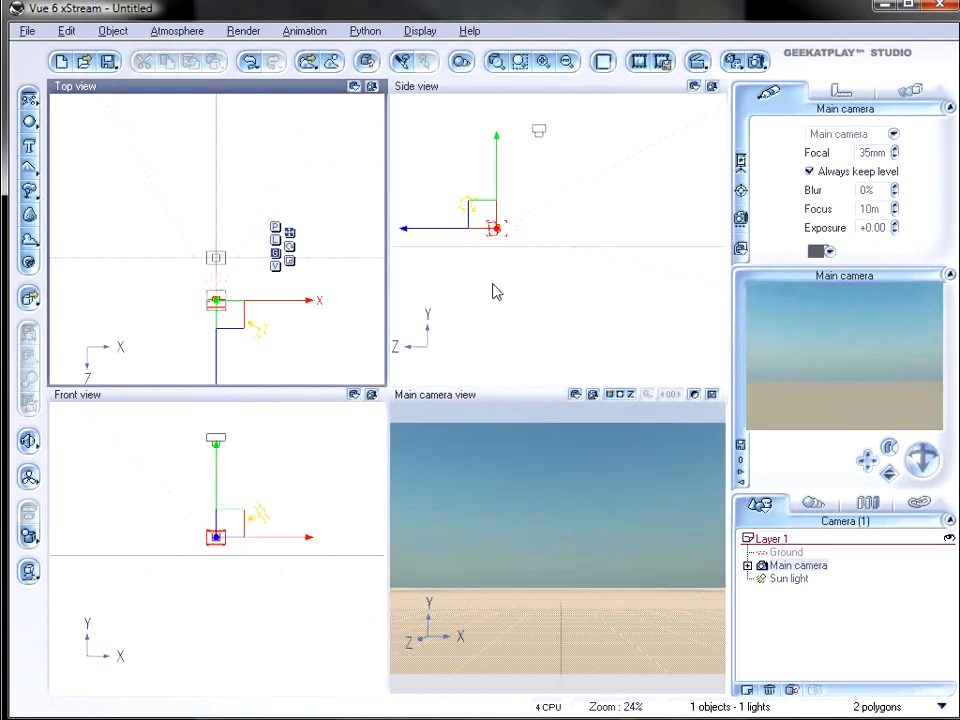
pyautogui.click(29, 121)
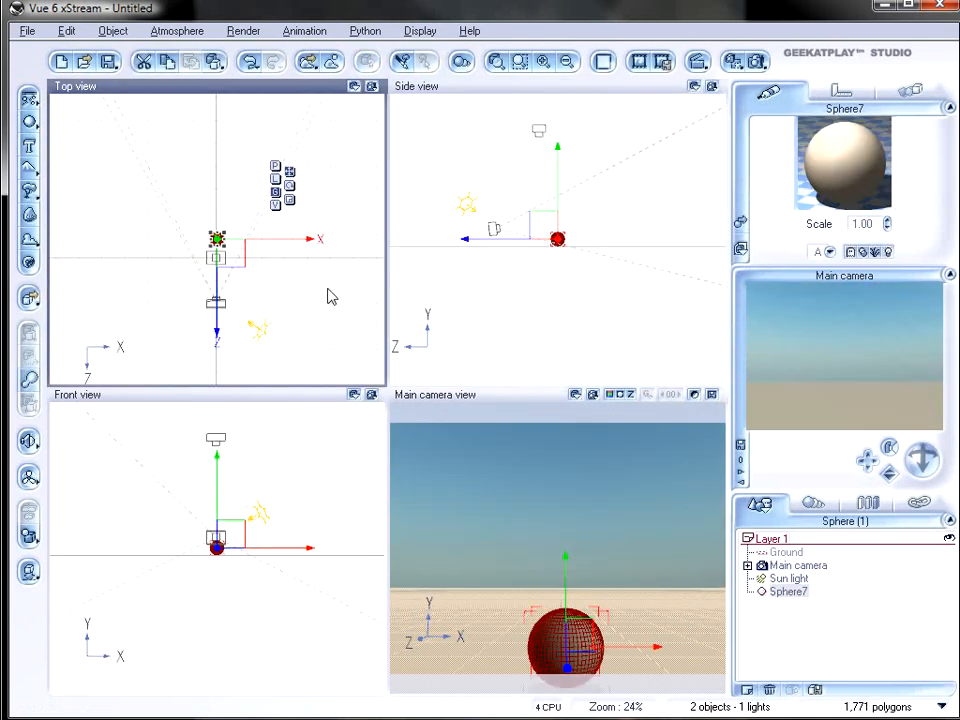
pyautogui.moveTo(228, 234); pyautogui.dragTo(231, 262)
pyautogui.press('End')
# Move the main camera back and slightly up from the sphere, and tilt it down to frame the whole sphere
pyautogui.click(494, 228)
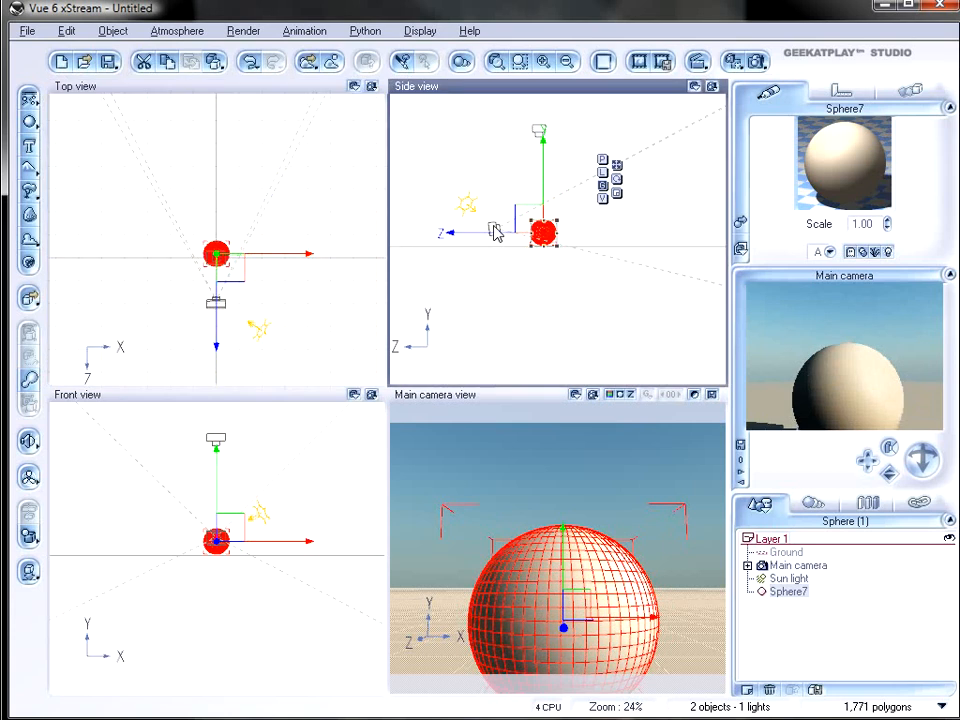
pyautogui.moveTo(497, 226); pyautogui.dragTo(471, 212)
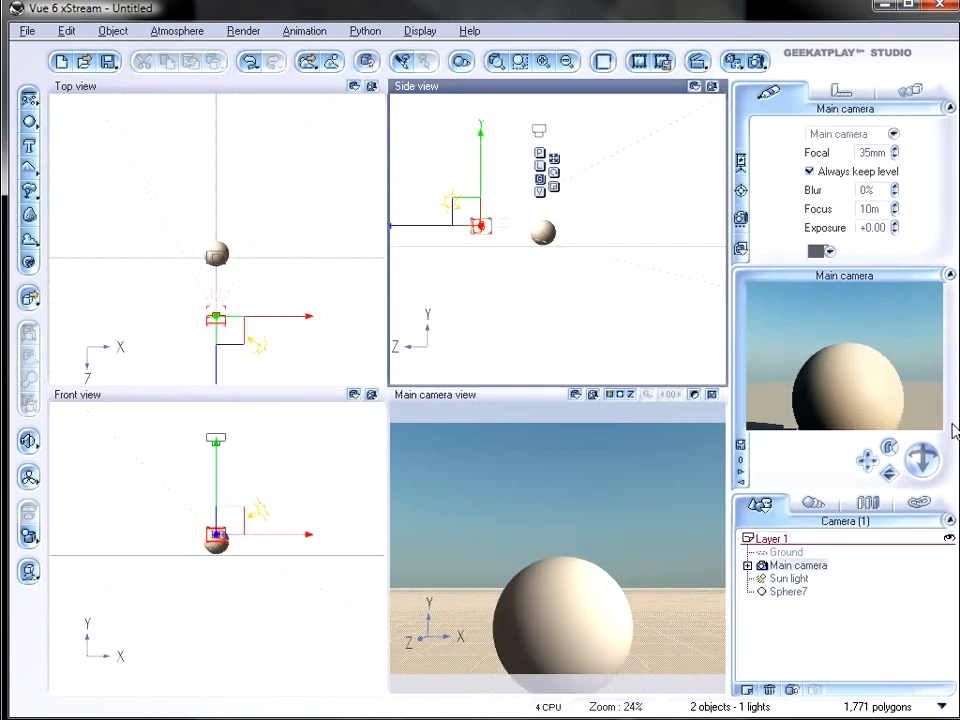
pyautogui.moveTo(932, 454); pyautogui.dragTo(932, 463)
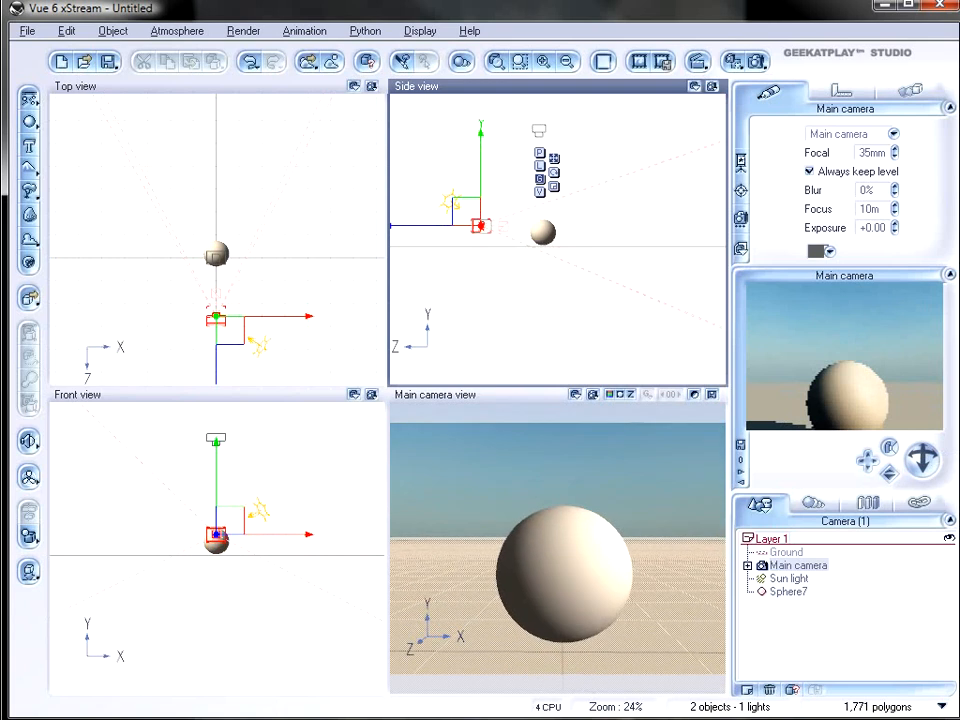
# Open the new sphere's material in the Advanced Material Editor and show its color and alpha settings
pyautogui.click(800, 592)
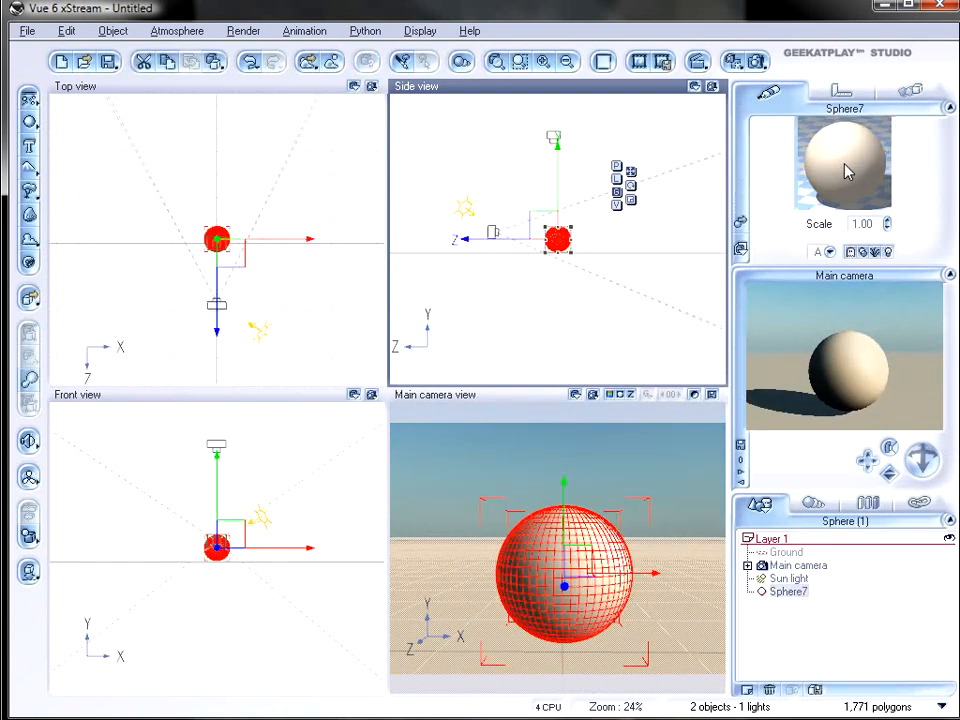
pyautogui.doubleClick(845, 172)
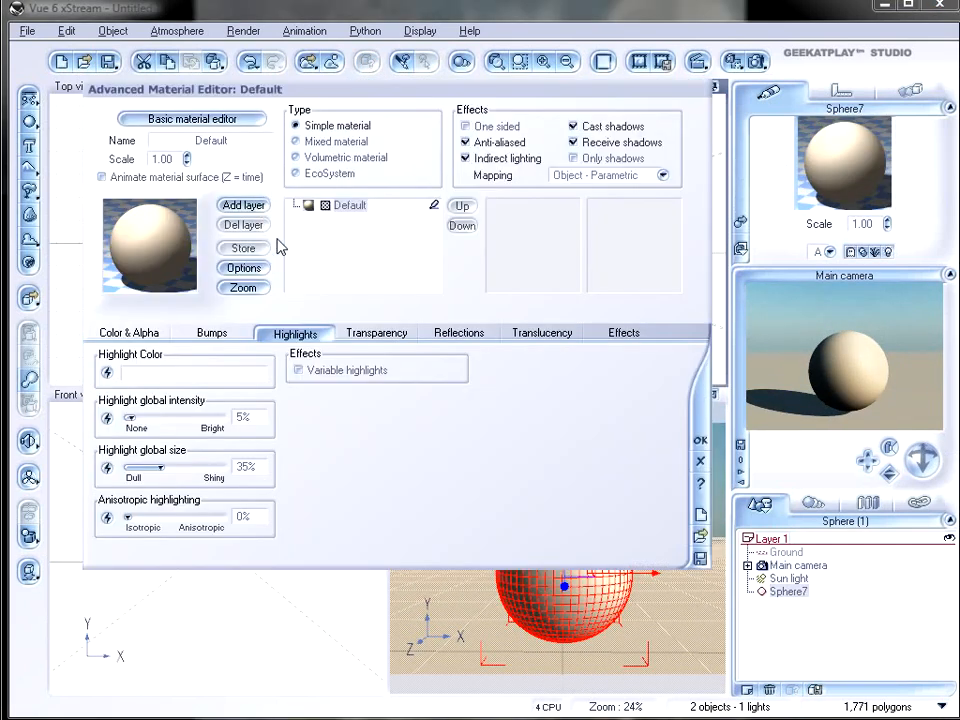
pyautogui.click(126, 336)
# Reset the material's color map, apply the Black and white map from Rocks and Grass, and refresh the camera preview
pyautogui.rightClick(374, 434)
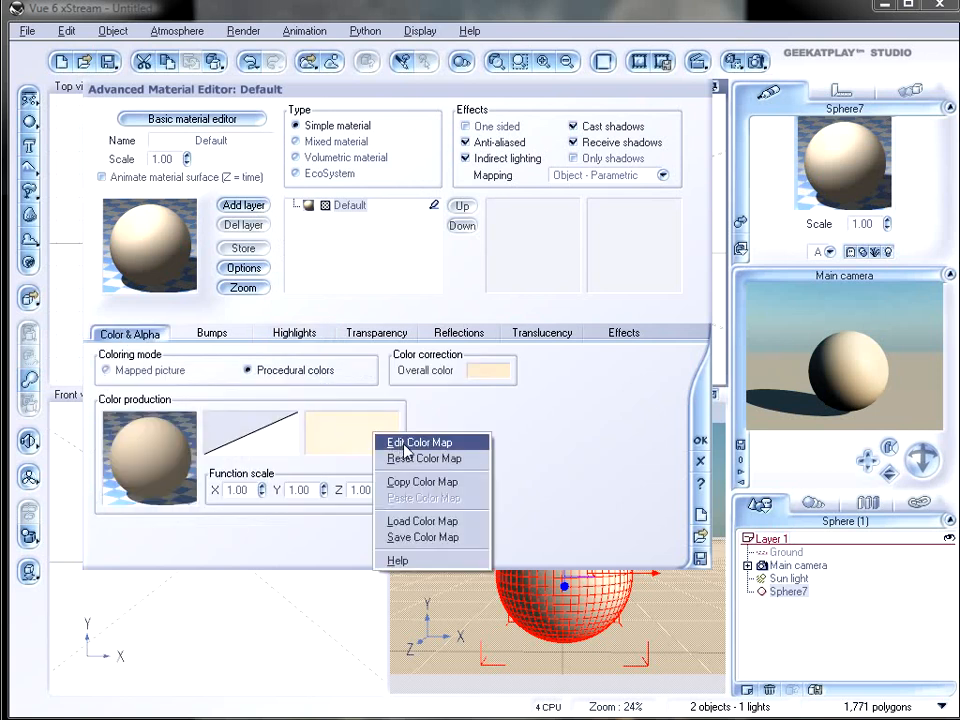
pyautogui.click(410, 460)
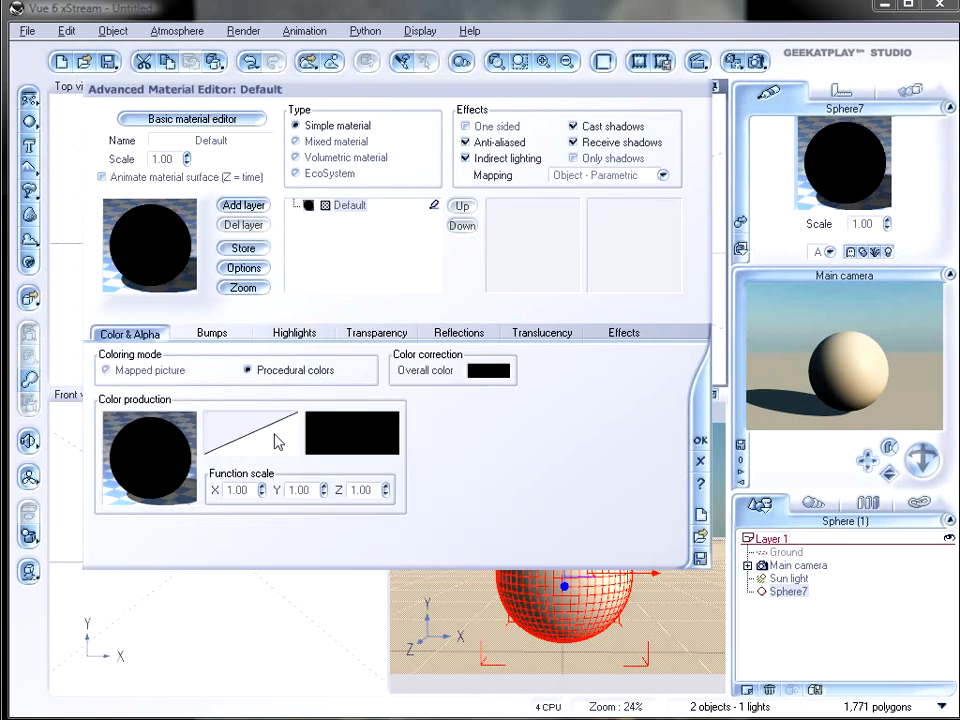
pyautogui.doubleClick(336, 443)
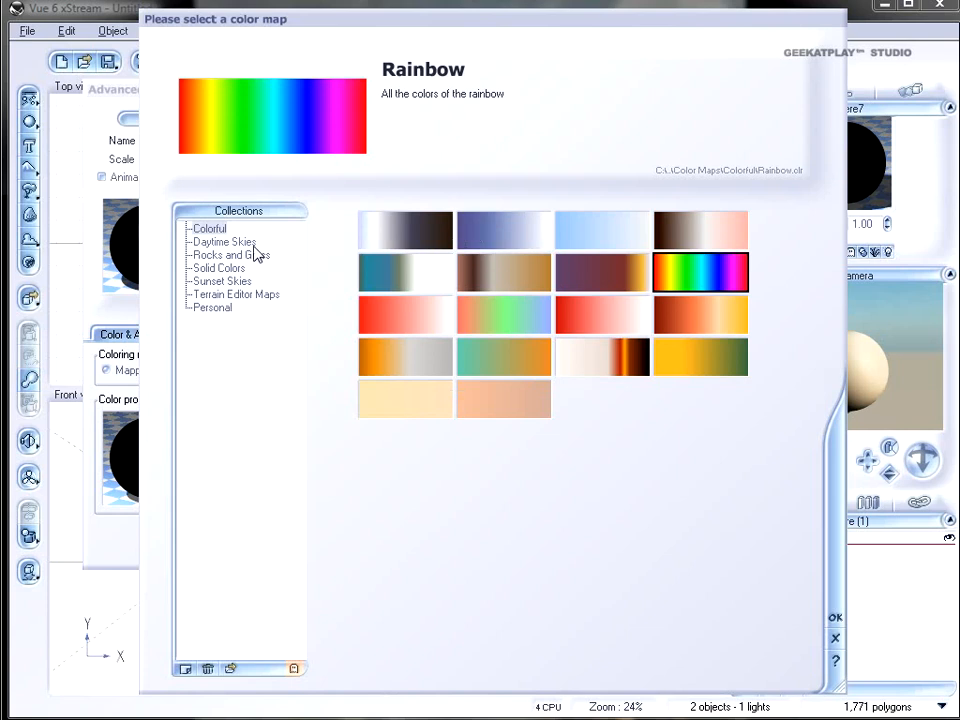
pyautogui.click(222, 256)
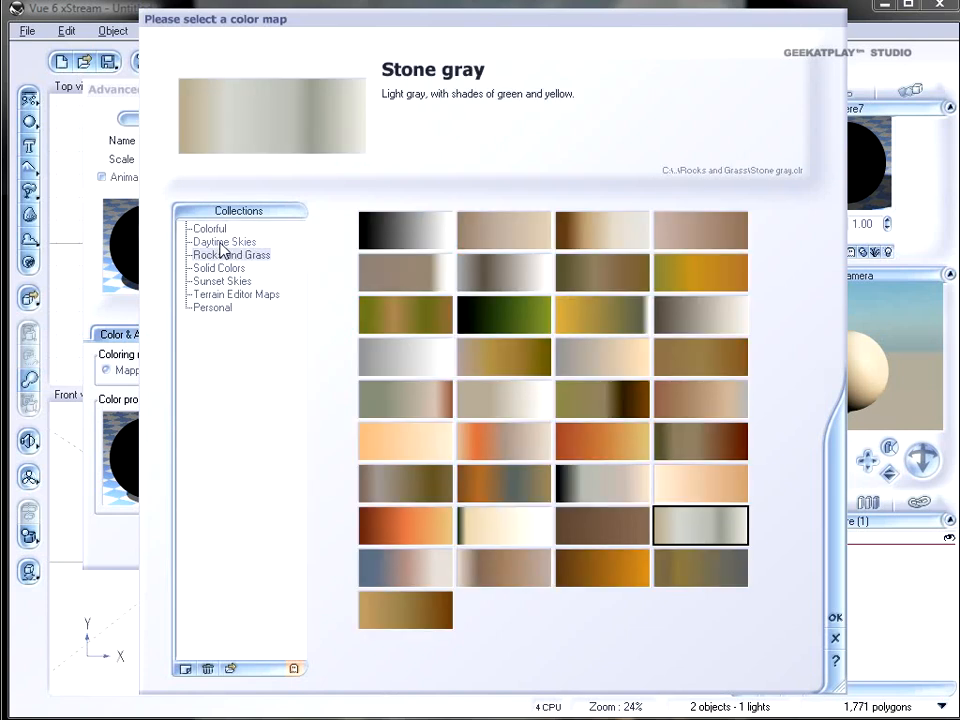
pyautogui.click(421, 242)
pyautogui.click(835, 618)
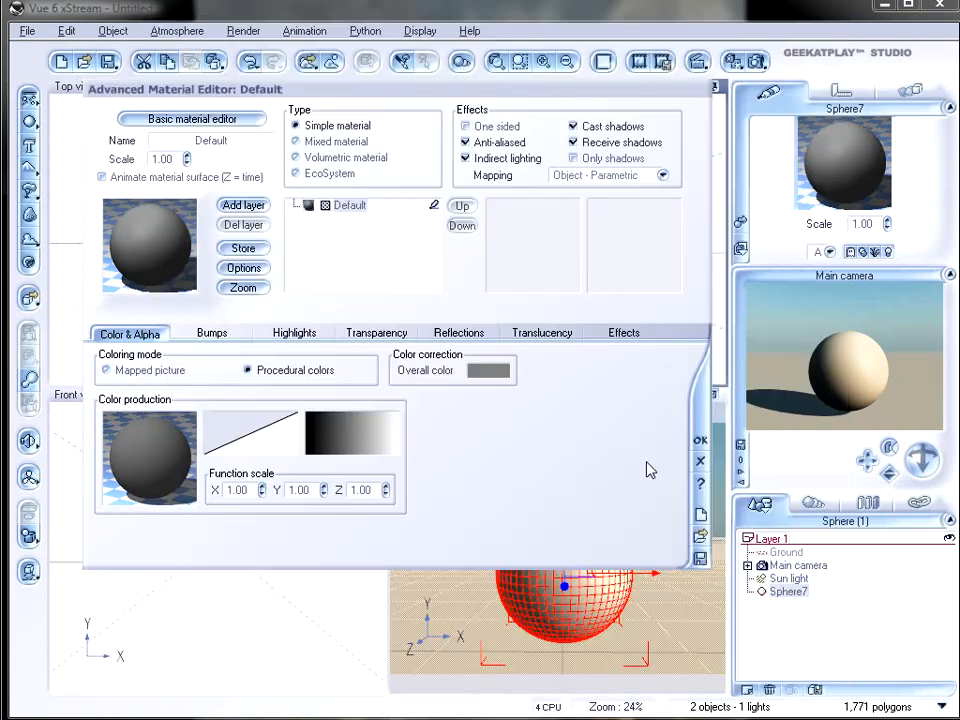
pyautogui.click(848, 334)
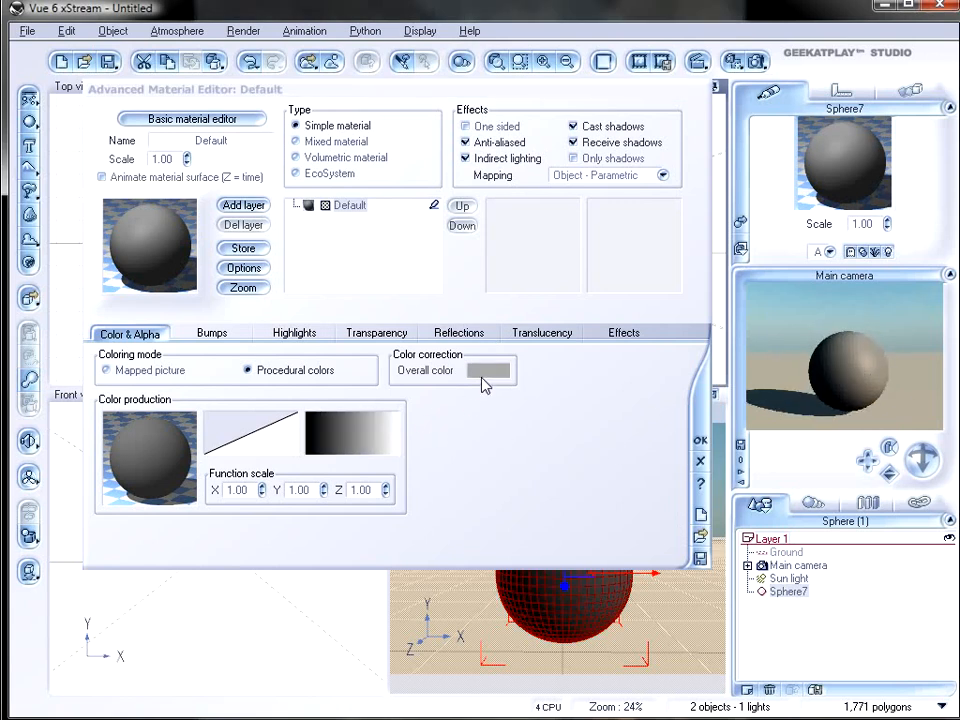
# Reset the color production function, apply the Gray shades color map from Rocks and Grass, and refresh the camera preview
pyautogui.rightClick(131, 462)
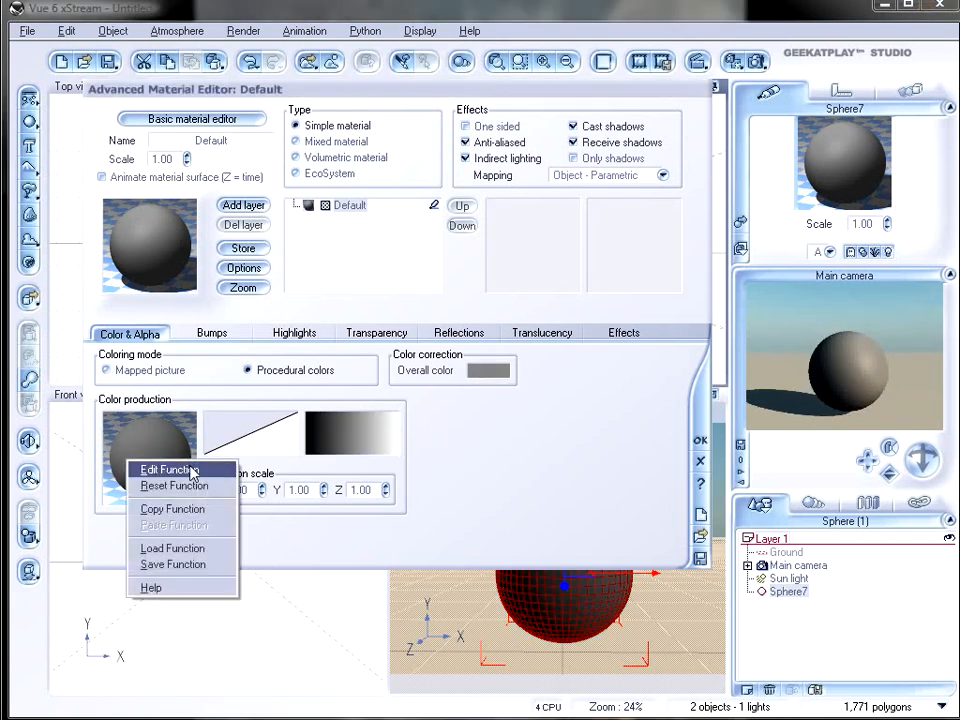
pyautogui.click(198, 484)
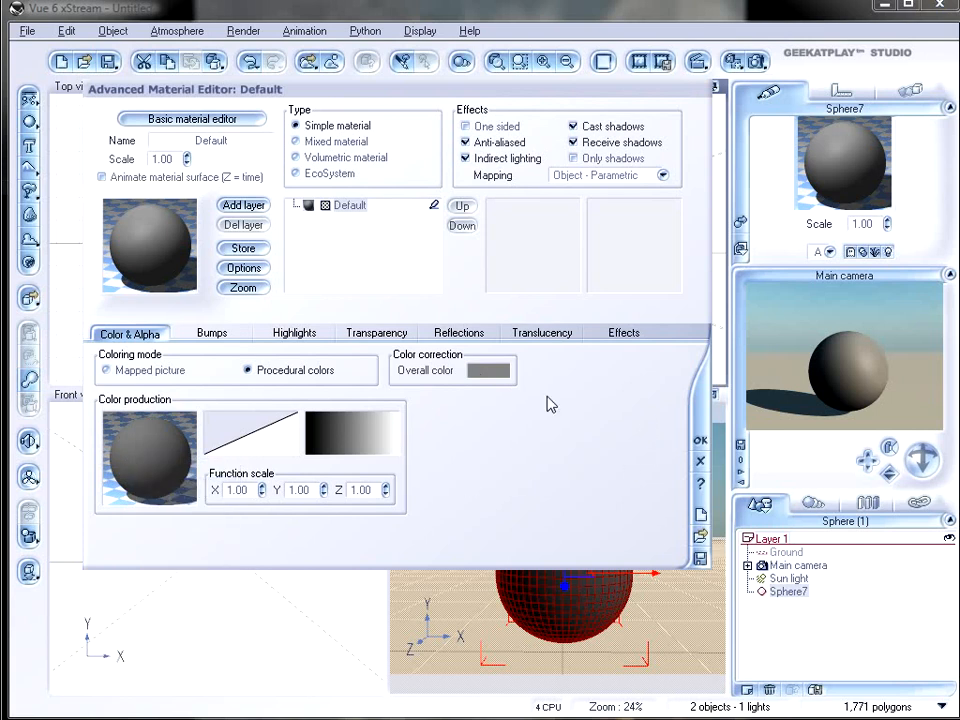
pyautogui.click(362, 448)
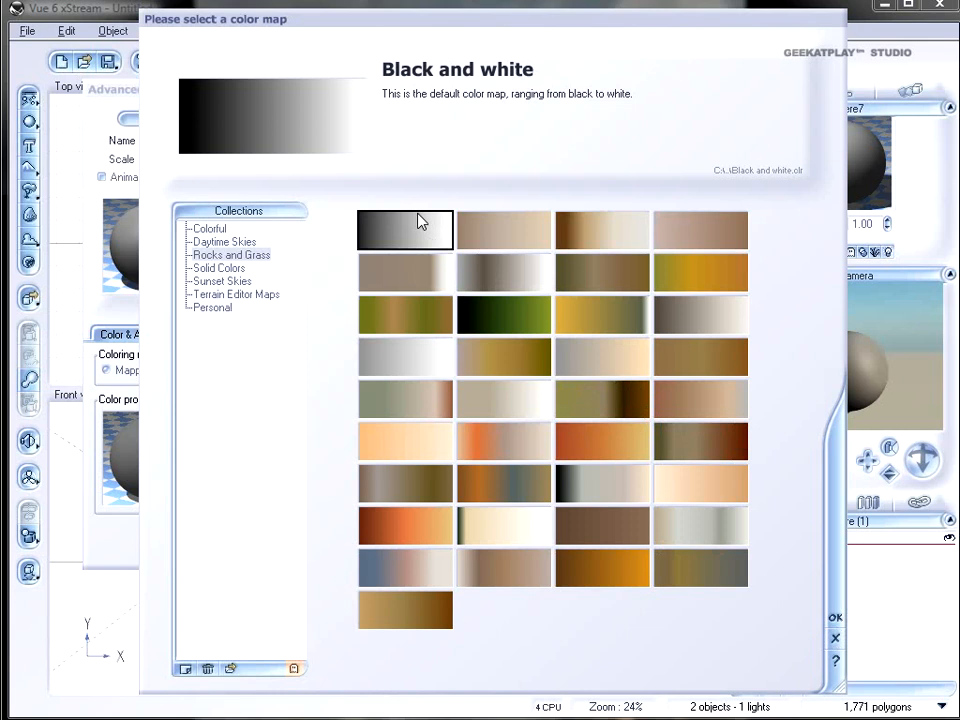
pyautogui.click(397, 355)
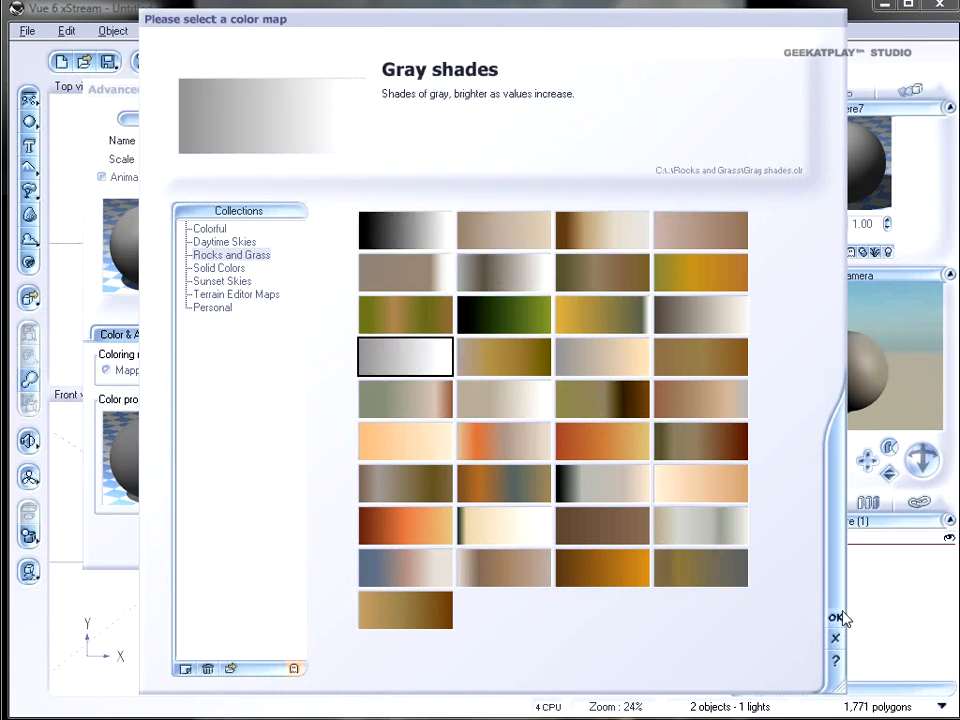
pyautogui.click(835, 618)
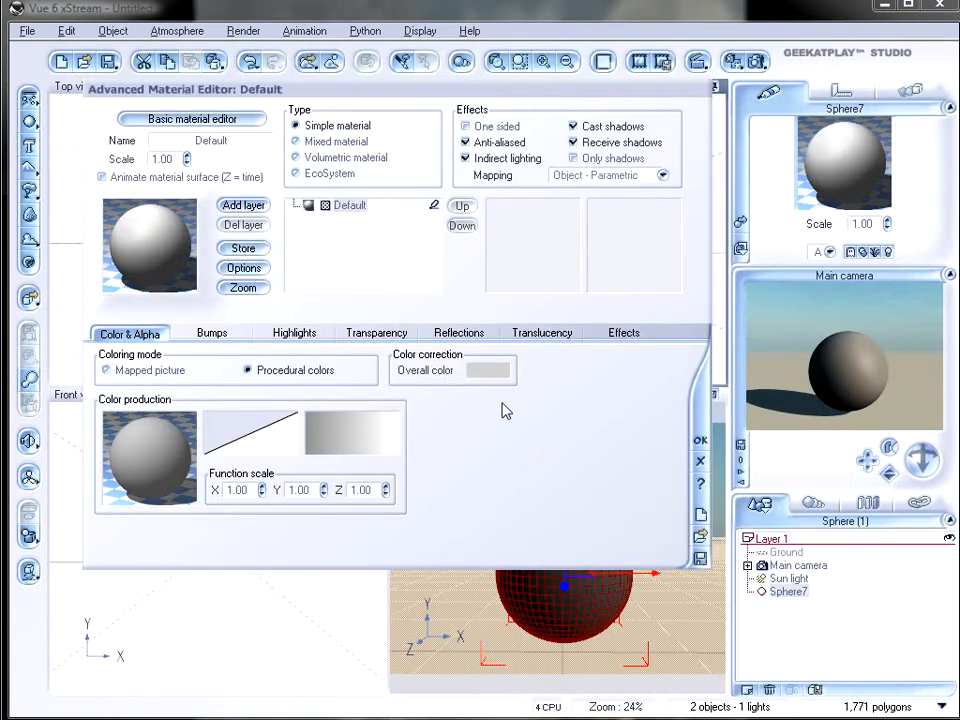
pyautogui.click(836, 364)
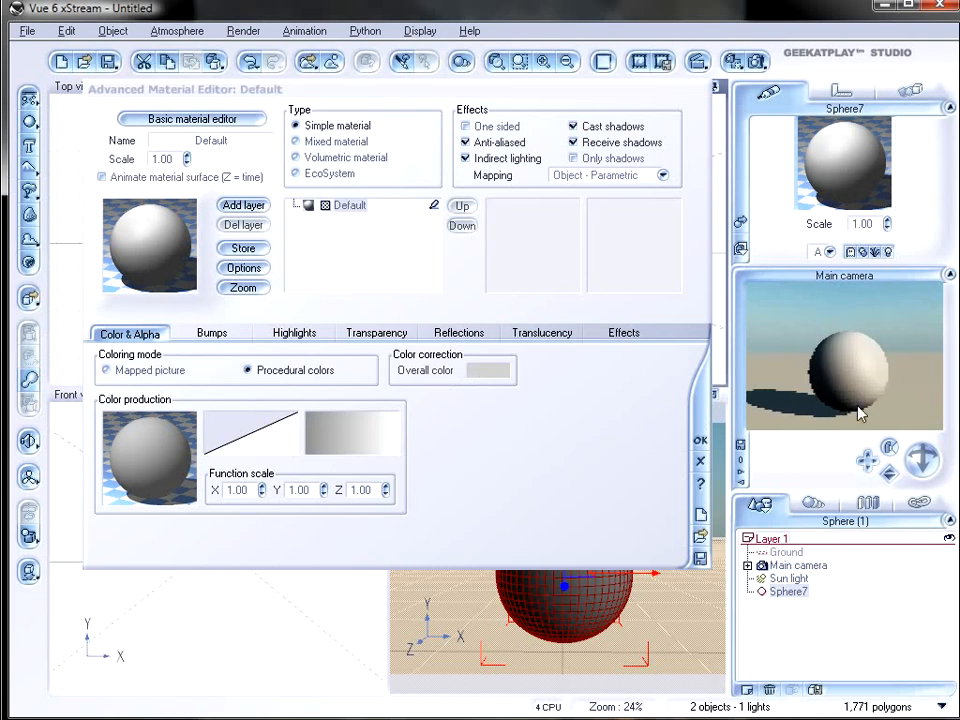
# Open the Highlight Color graph, change its constant color node to a color map, and assign the Rainbow map from Colorful
pyautogui.click(302, 332)
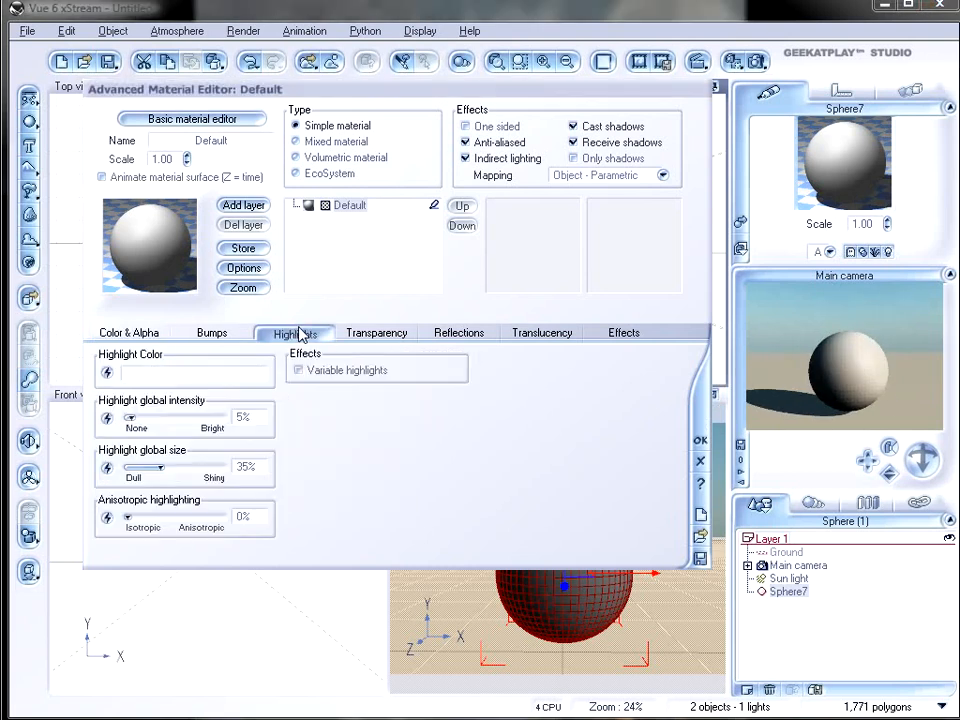
pyautogui.click(107, 375)
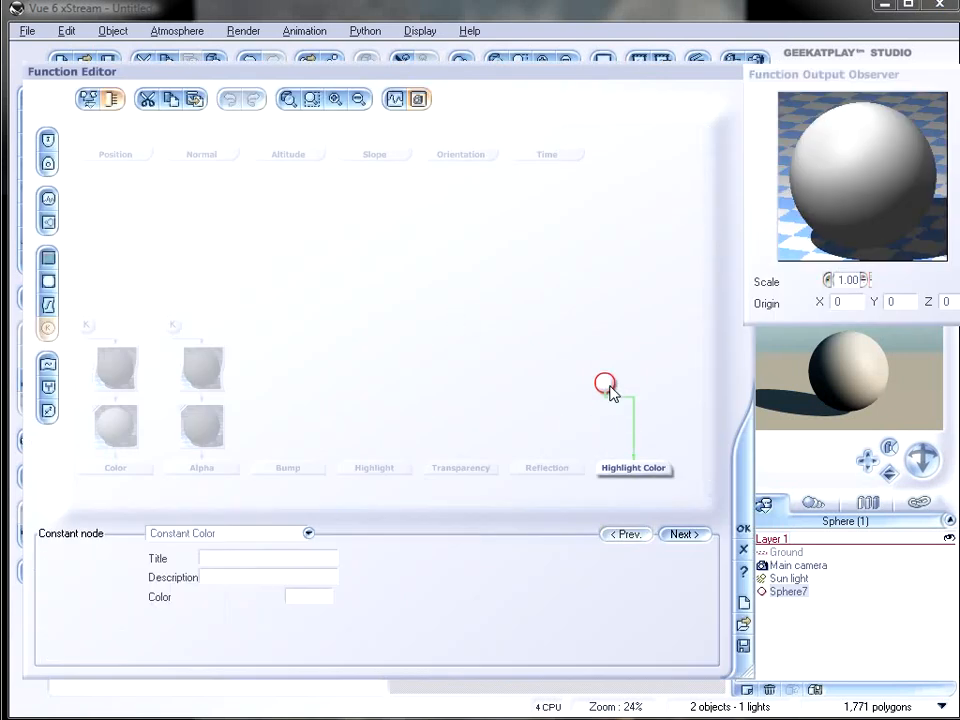
pyautogui.click(47, 258)
pyautogui.click(258, 535)
pyautogui.click(190, 566)
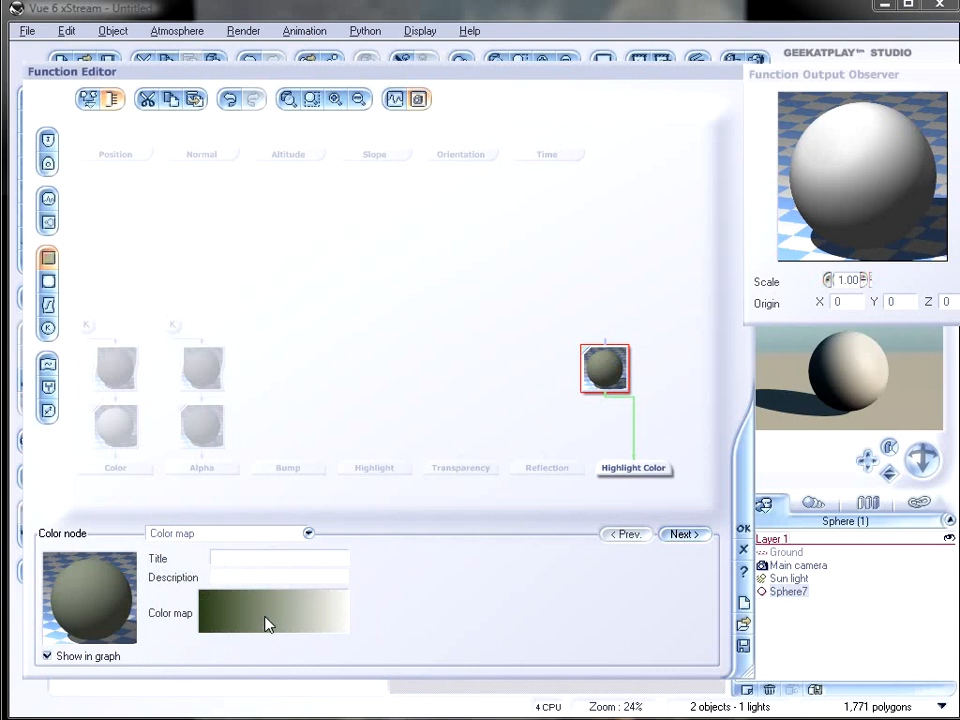
pyautogui.click(268, 624)
pyautogui.click(213, 230)
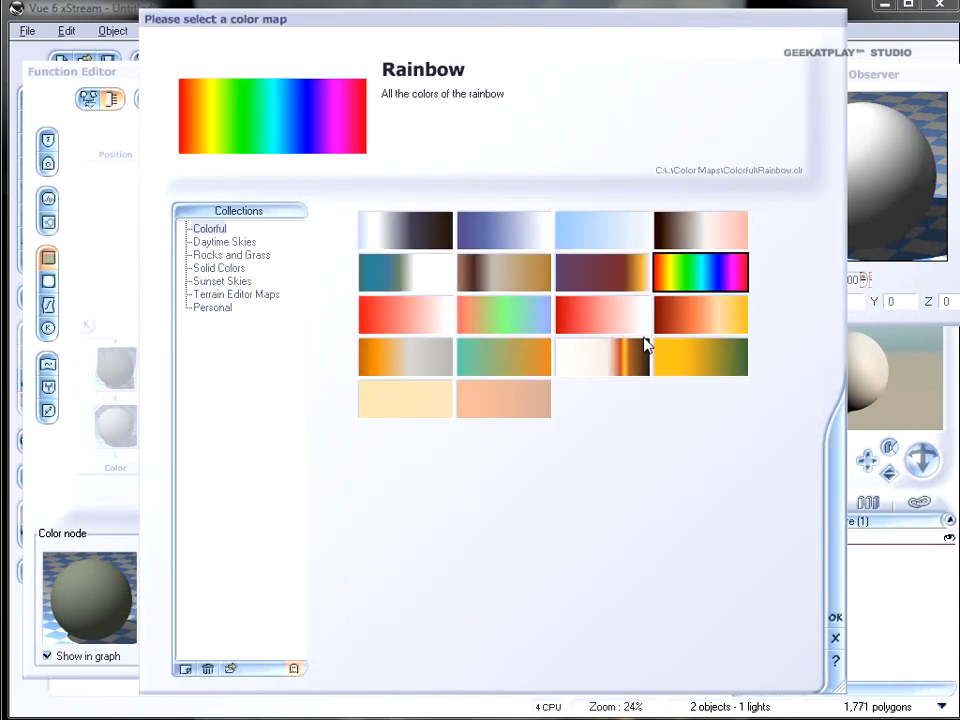
pyautogui.click(836, 618)
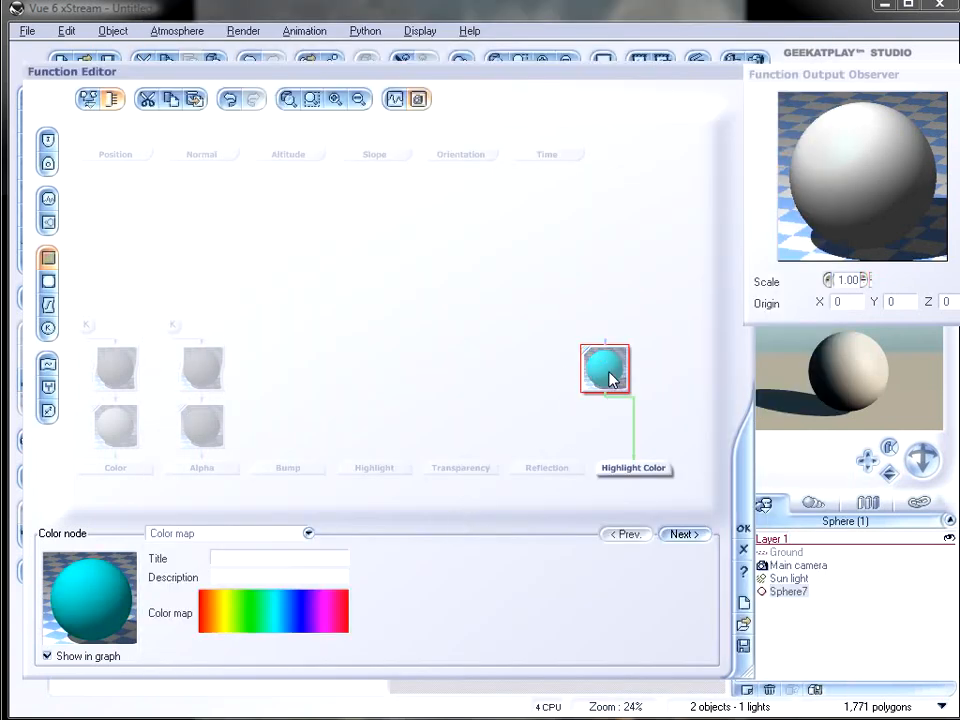
# Reposition the rainbow color map node in the Highlight Color graph and add a Light Direction input node above it
pyautogui.moveTo(610, 380); pyautogui.dragTo(552, 408)
pyautogui.rightClick(448, 269)
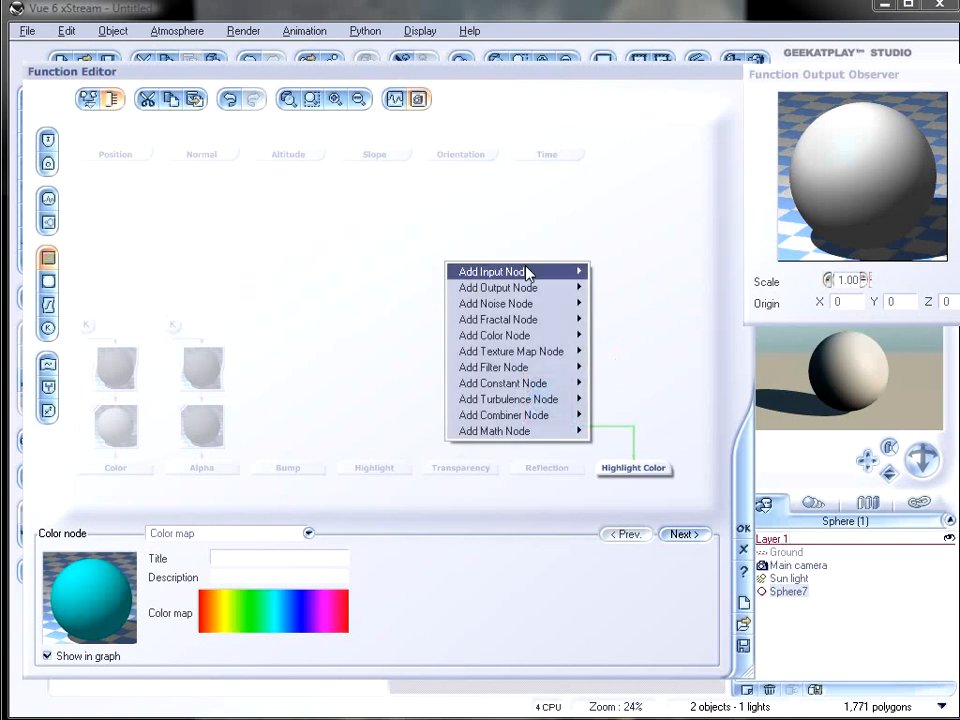
pyautogui.moveTo(542, 272)
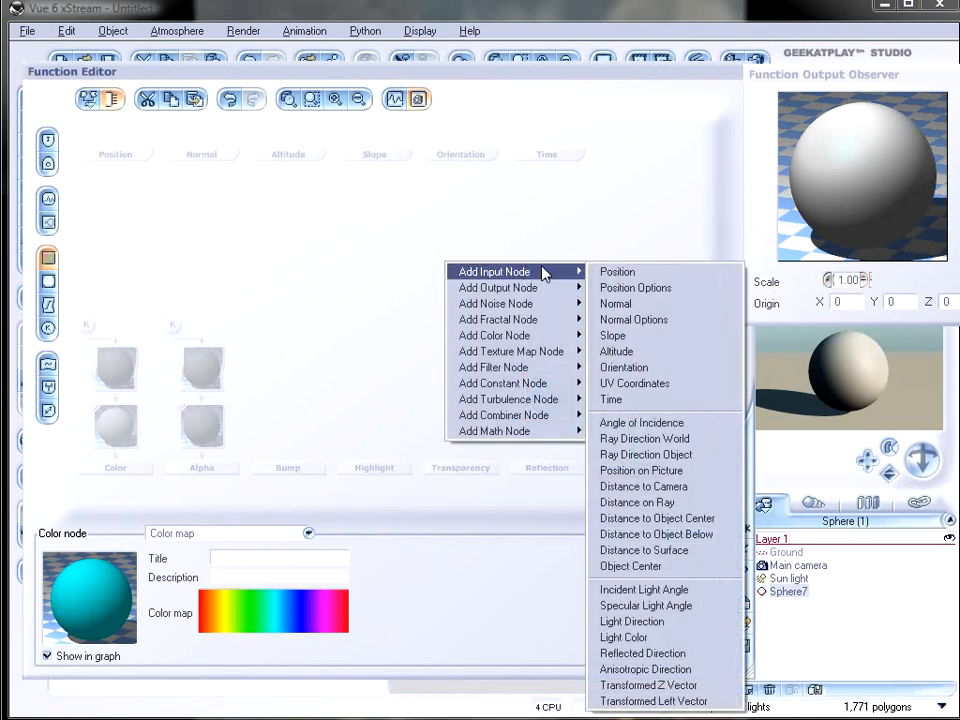
pyautogui.click(708, 622)
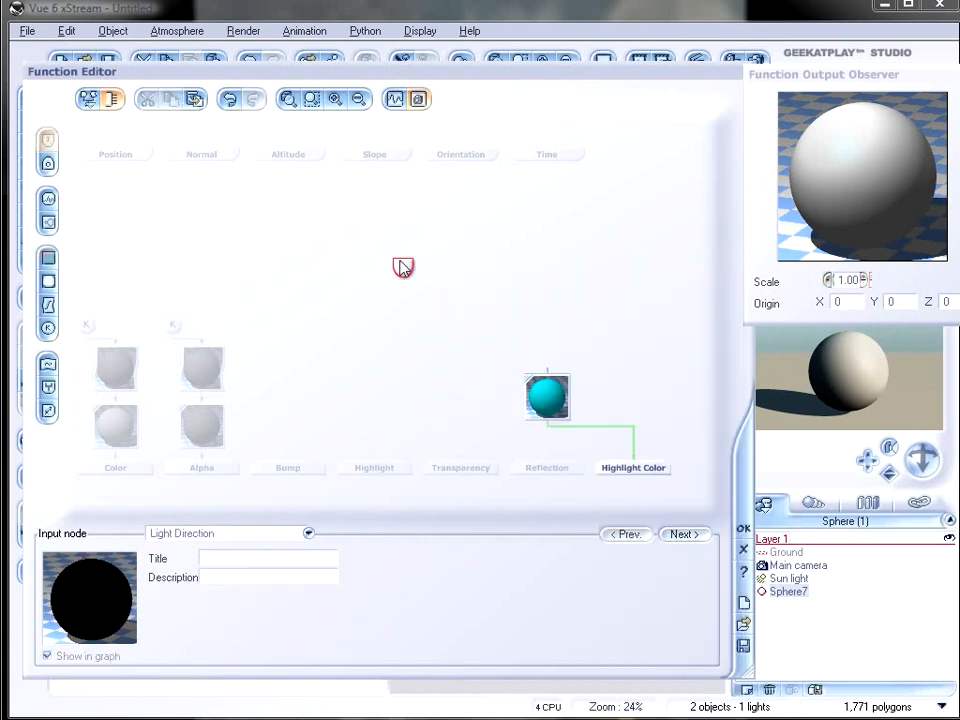
pyautogui.click(461, 239)
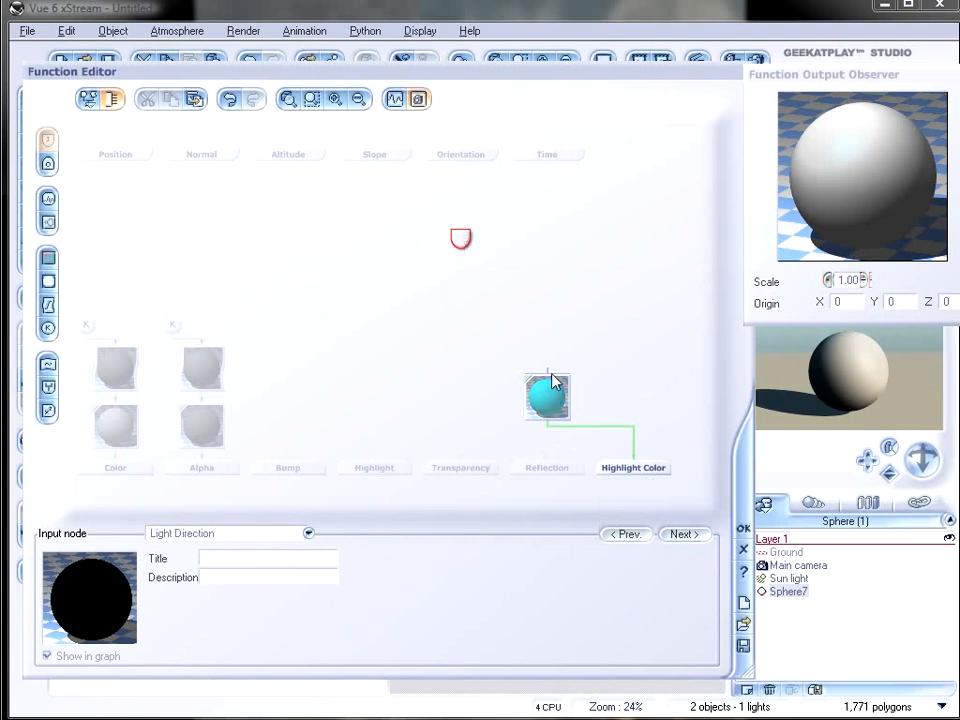
# Add a Perlin noise node fed by the Light Direction input instead of Position, and link its output to the rainbow color map
pyautogui.moveTo(547, 364); pyautogui.dragTo(512, 297)
pyautogui.click(517, 298)
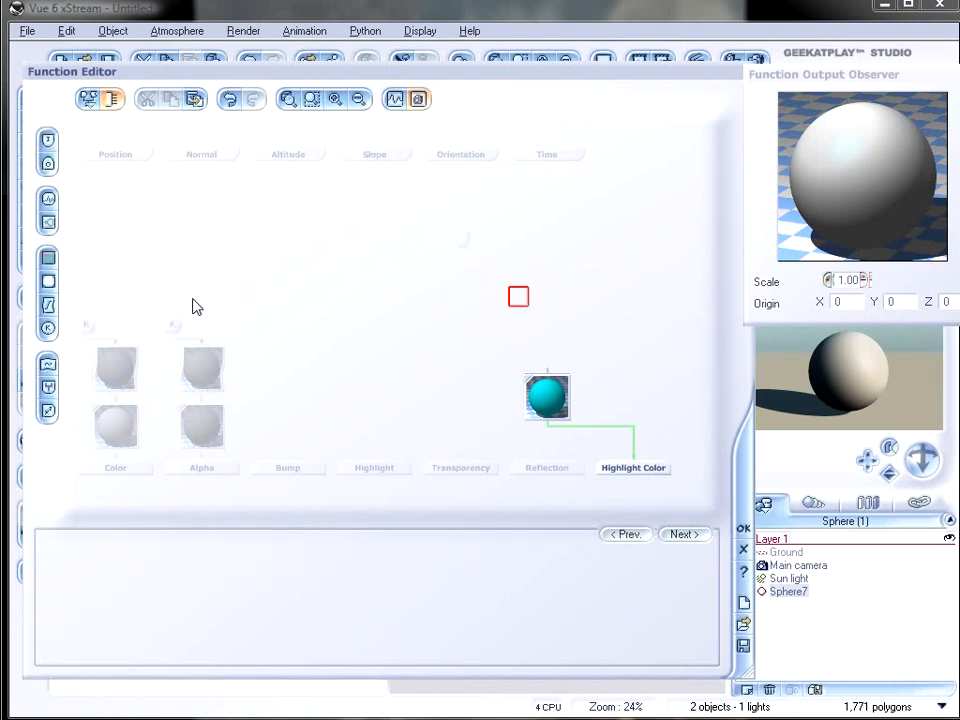
pyautogui.click(52, 199)
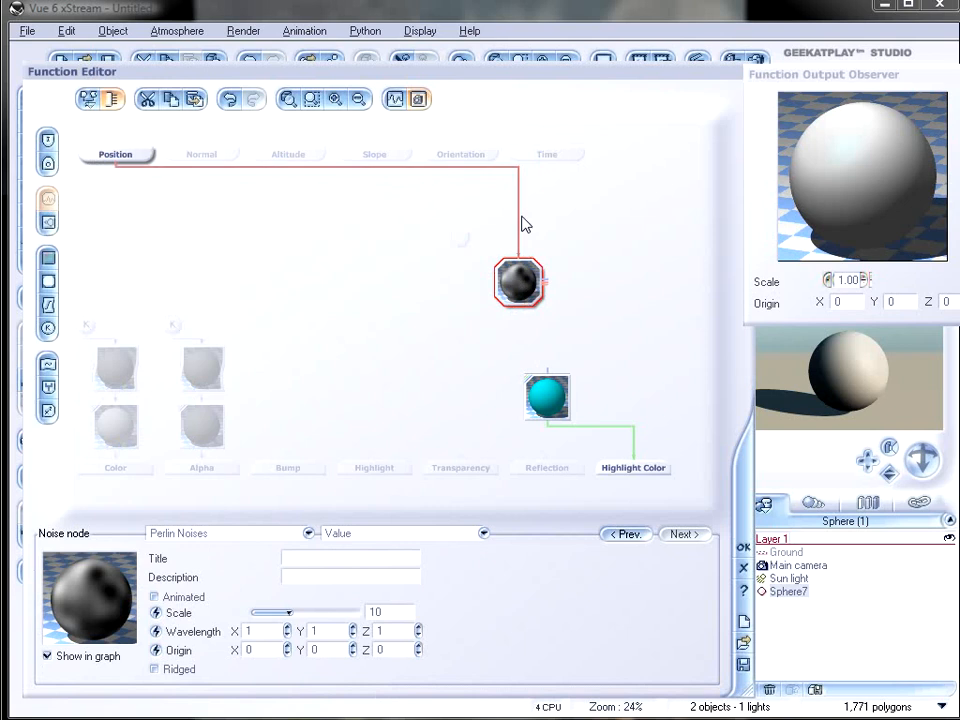
pyautogui.moveTo(521, 214); pyautogui.dragTo(672, 213)
pyautogui.moveTo(519, 252); pyautogui.dragTo(462, 252)
pyautogui.moveTo(521, 281); pyautogui.dragTo(530, 311)
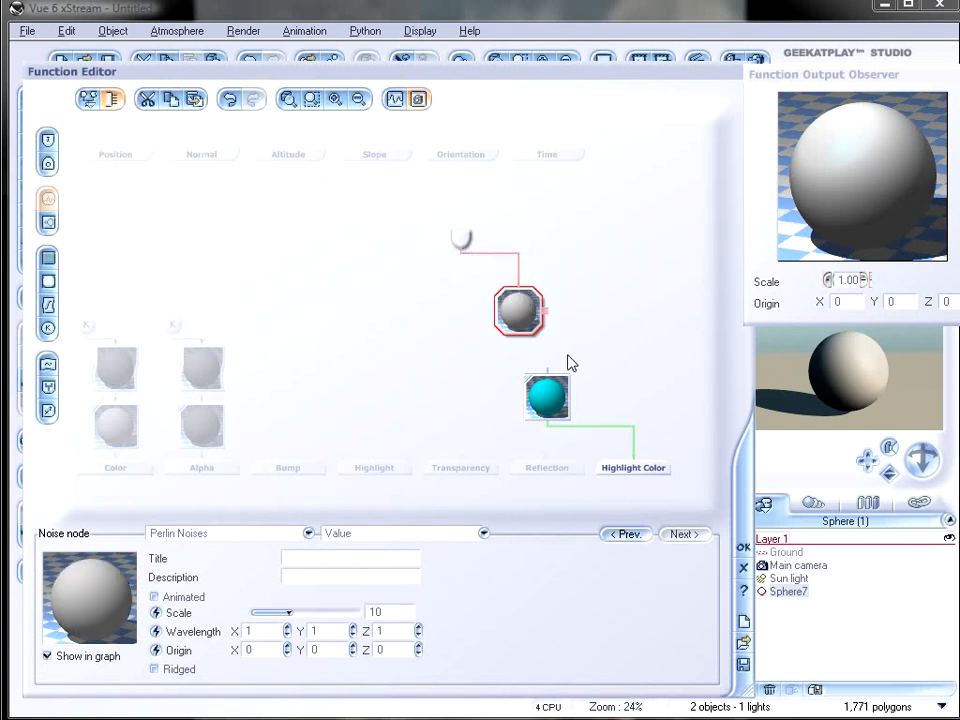
pyautogui.moveTo(546, 371); pyautogui.dragTo(518, 330)
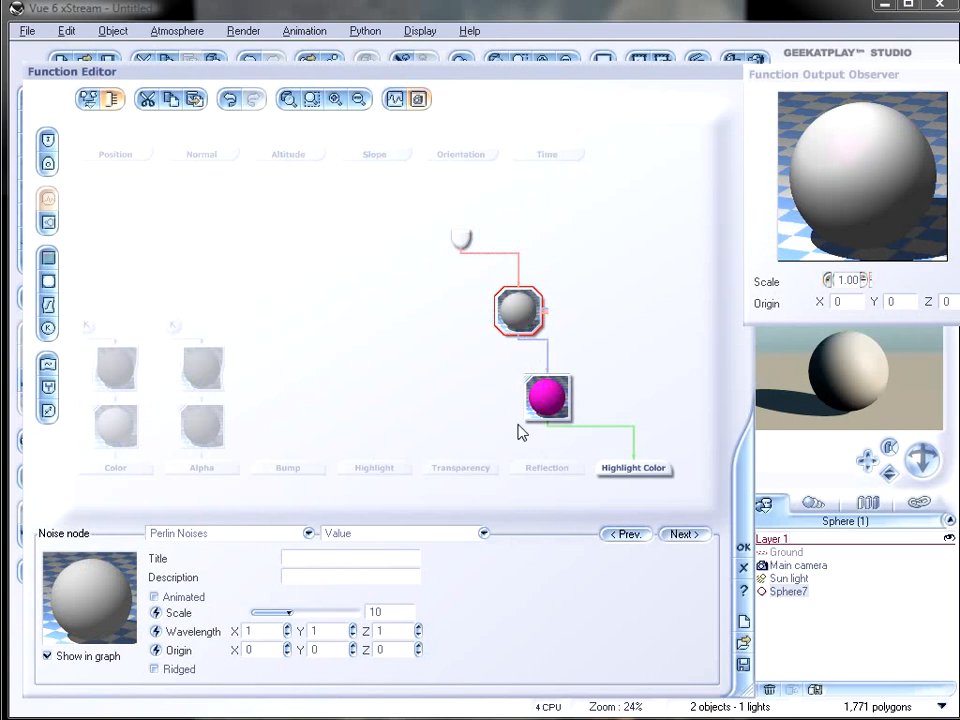
# Set the Perlin noise scale to 0.1 and accept the function and material changes
pyautogui.moveTo(289, 612); pyautogui.dragTo(276, 606)
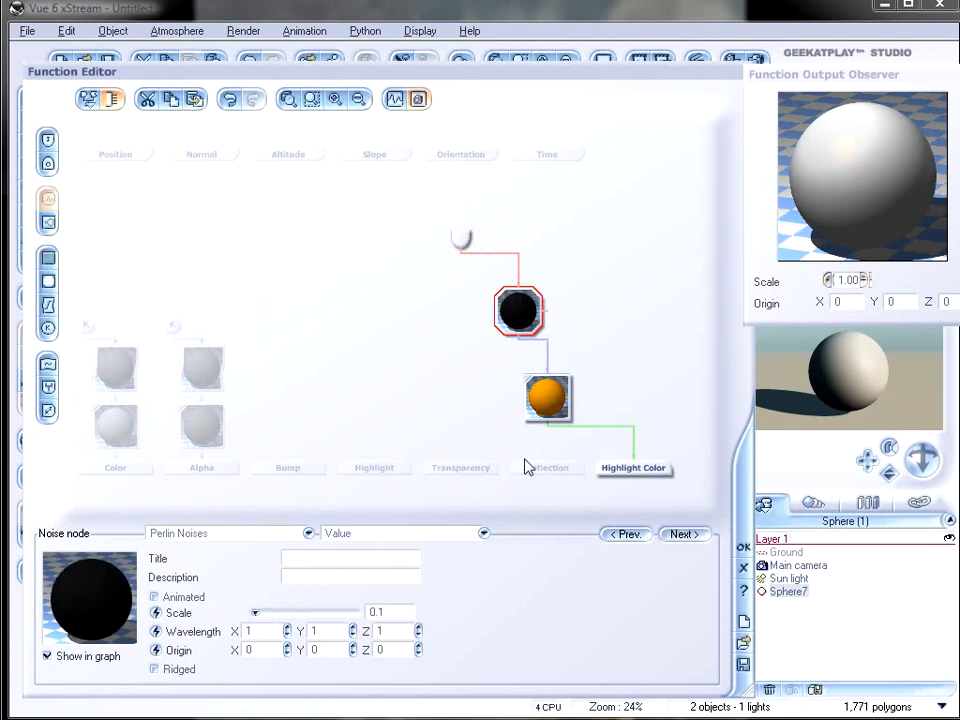
pyautogui.click(550, 400)
pyautogui.click(745, 532)
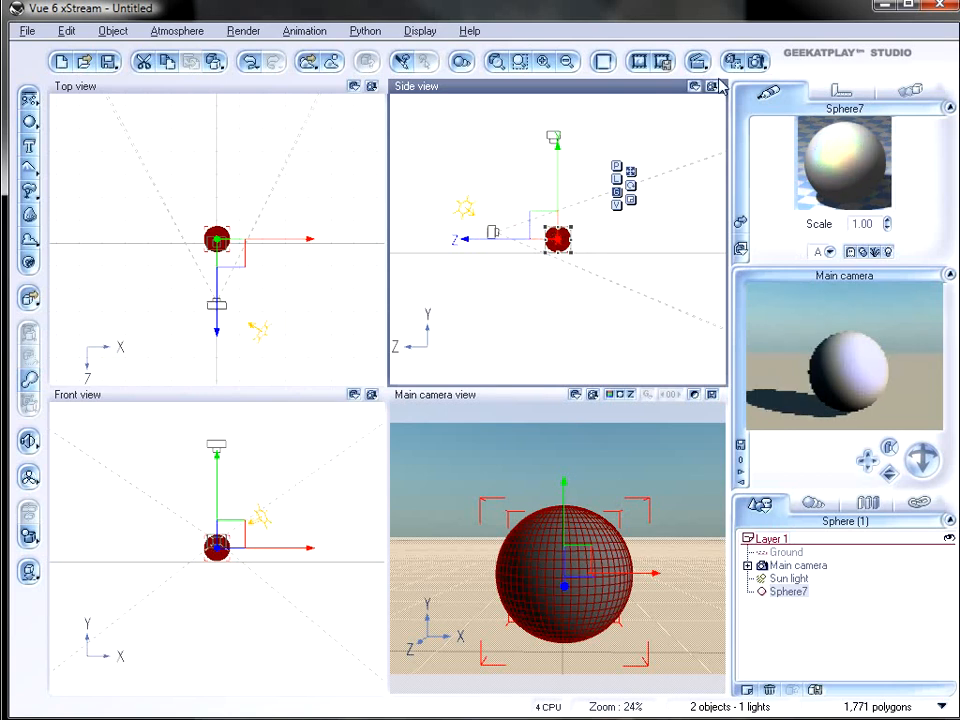
# Render the scene to screen to inspect the sphere's highlight, and close the render display
pyautogui.click(748, 61)
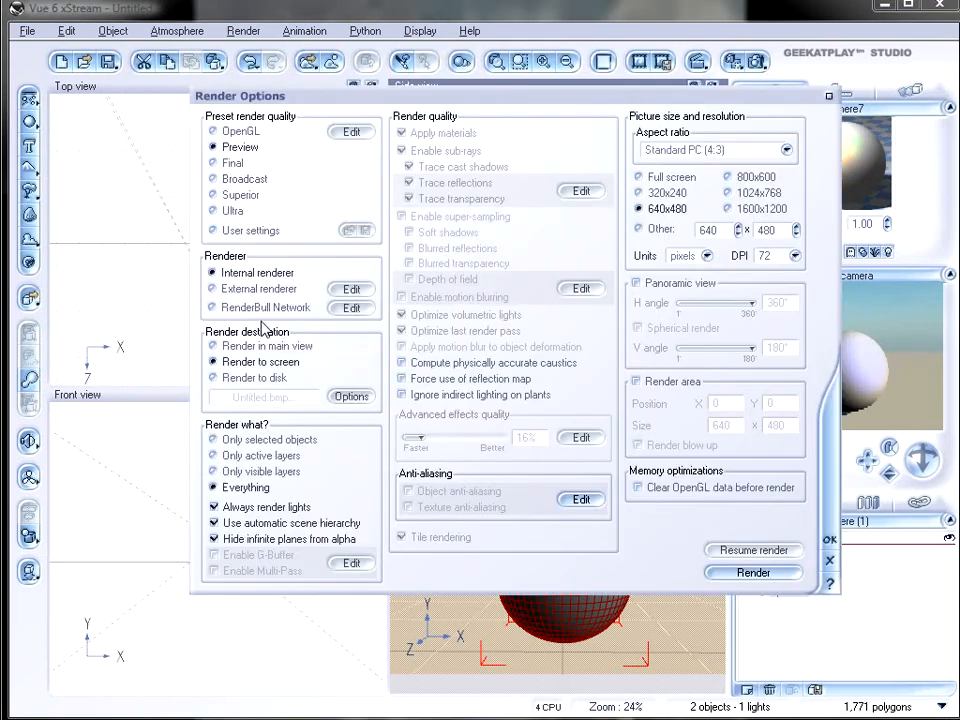
pyautogui.click(776, 573)
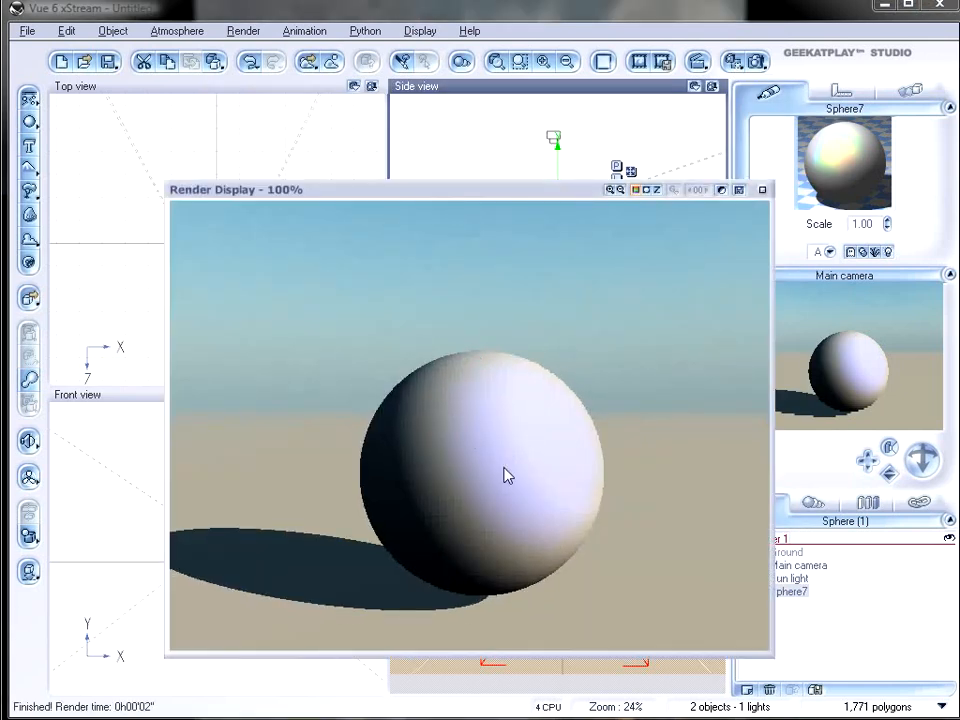
pyautogui.click(763, 189)
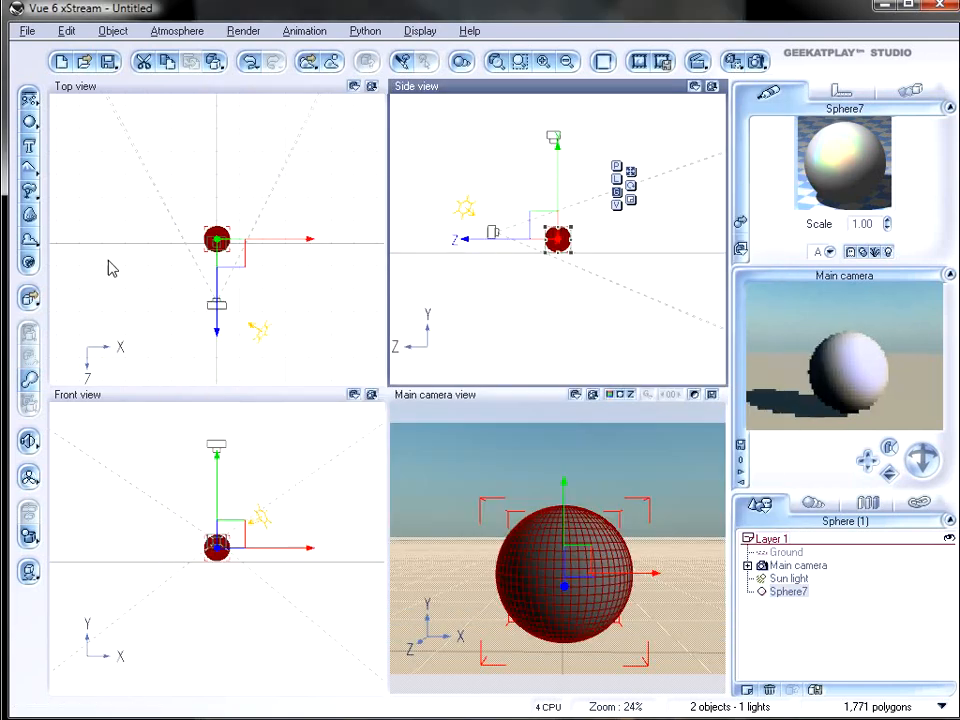
# Add a spot light, place it above the main camera in front of the sphere, and render the scene
pyautogui.click(29, 440)
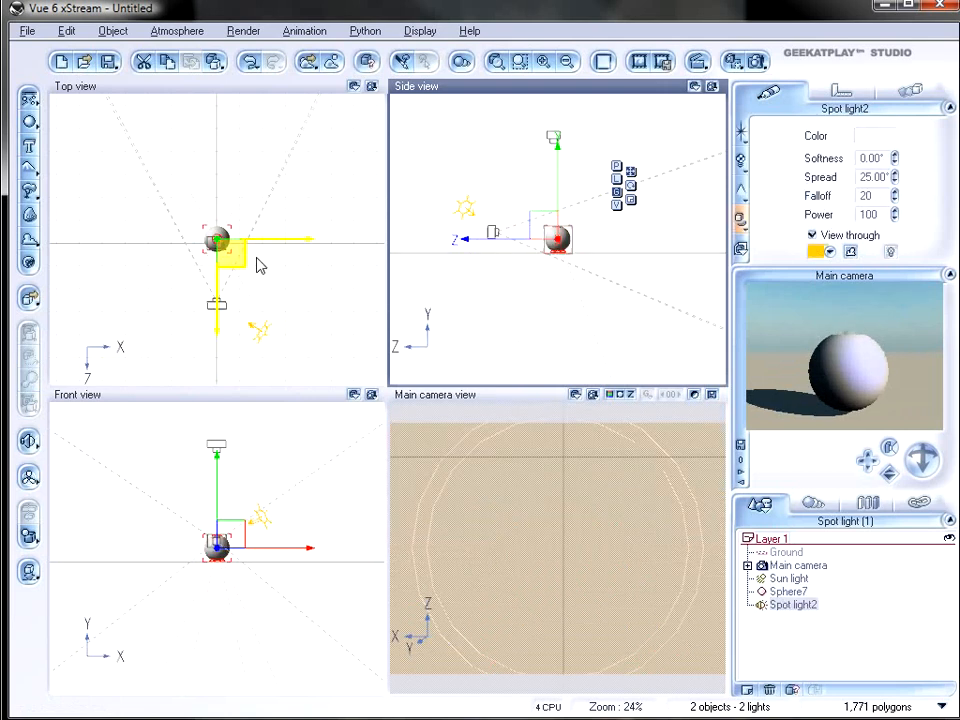
pyautogui.moveTo(553, 236); pyautogui.dragTo(510, 206)
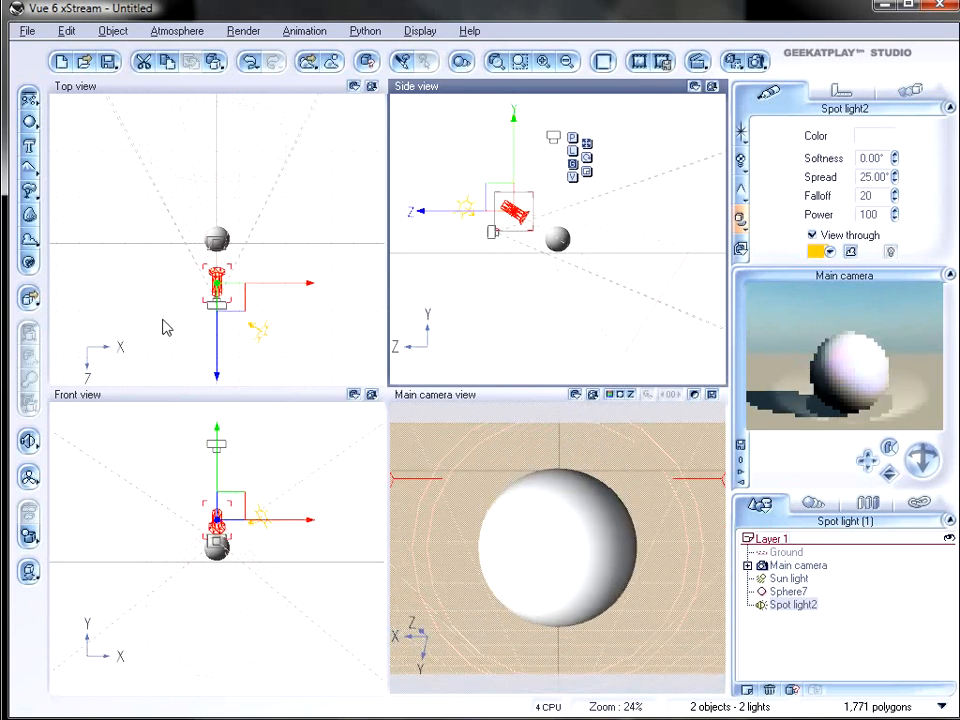
pyautogui.moveTo(233, 291); pyautogui.dragTo(222, 315)
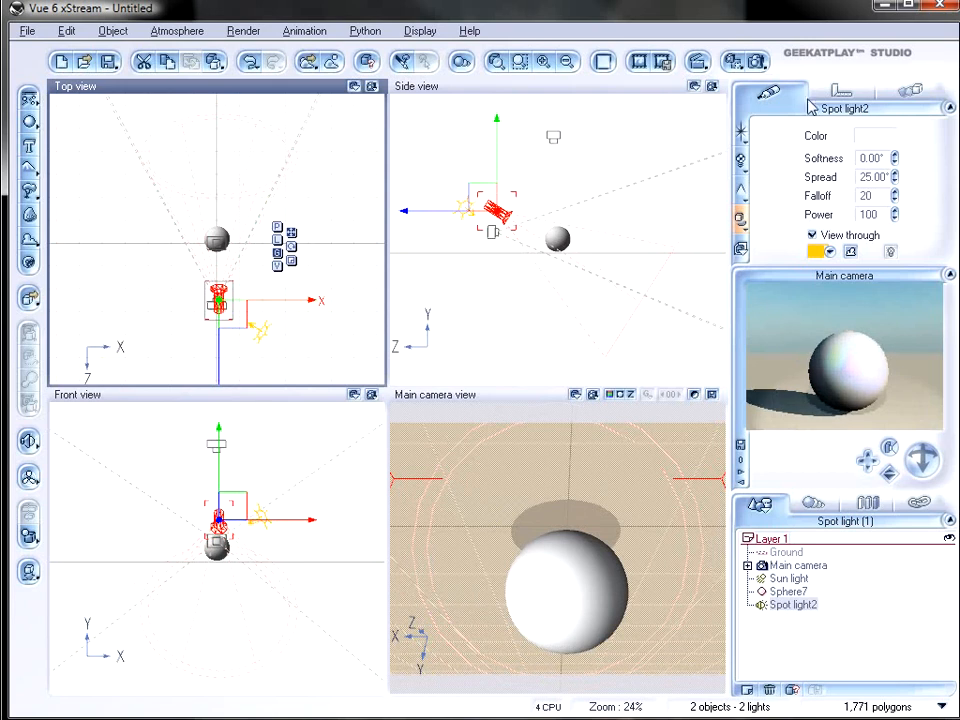
pyautogui.click(758, 63)
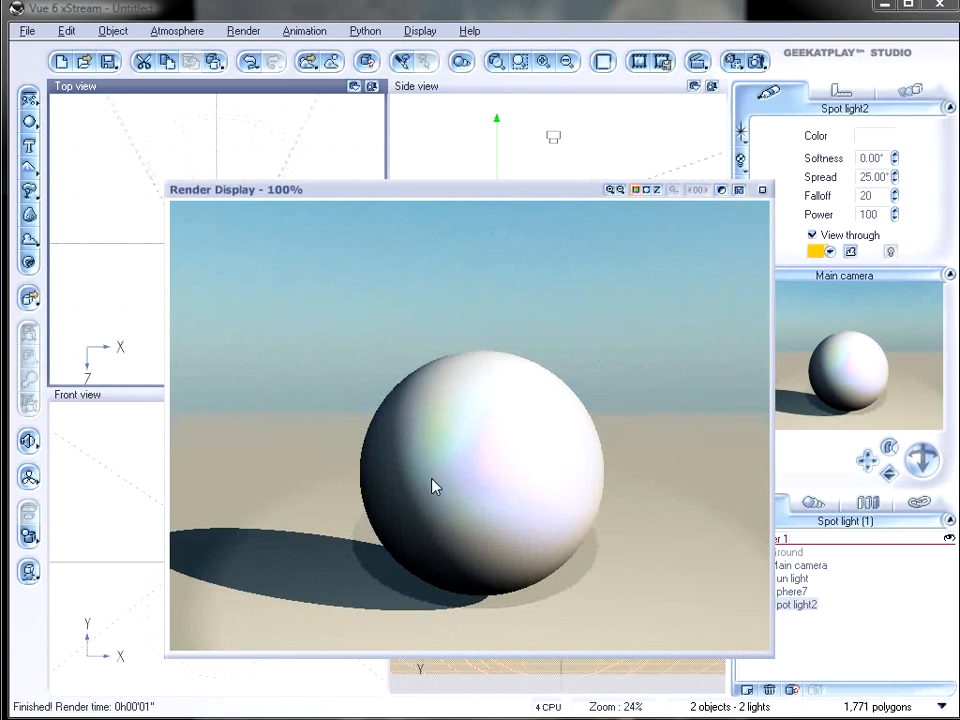
pyautogui.click(762, 189)
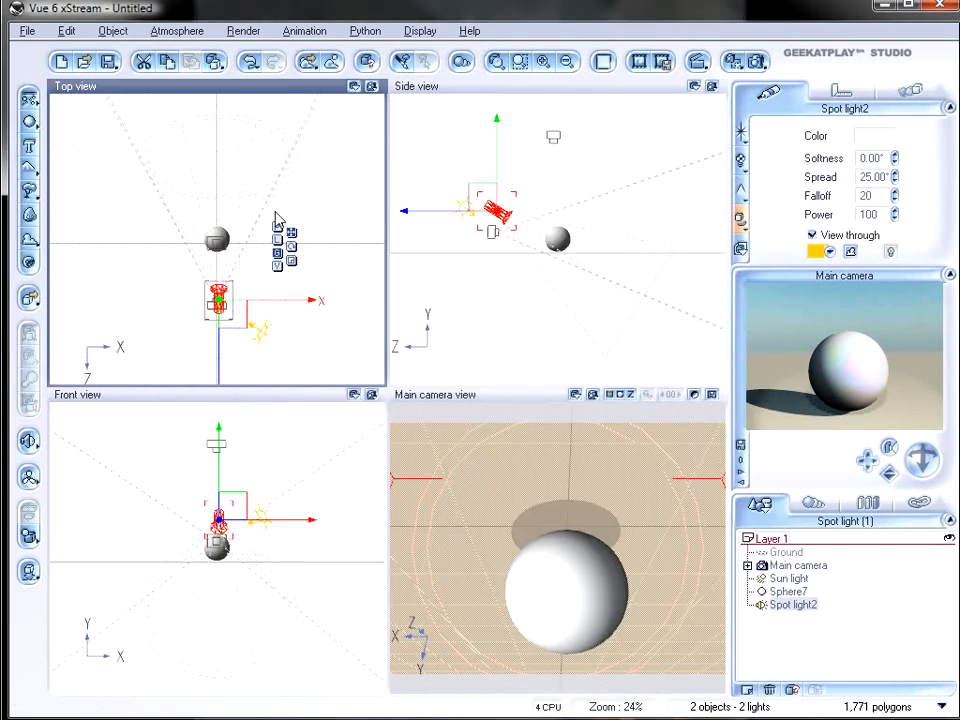
# Move the spot light to the left of the main camera, render the scene again, and refresh the camera preview
pyautogui.moveTo(232, 306); pyautogui.dragTo(139, 293)
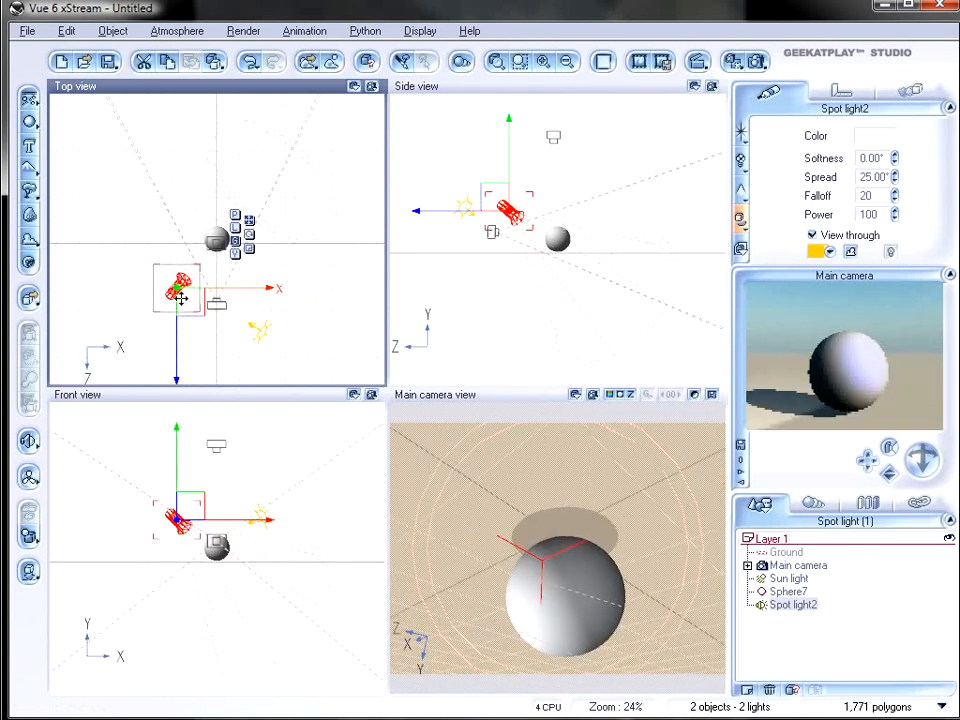
pyautogui.click(757, 62)
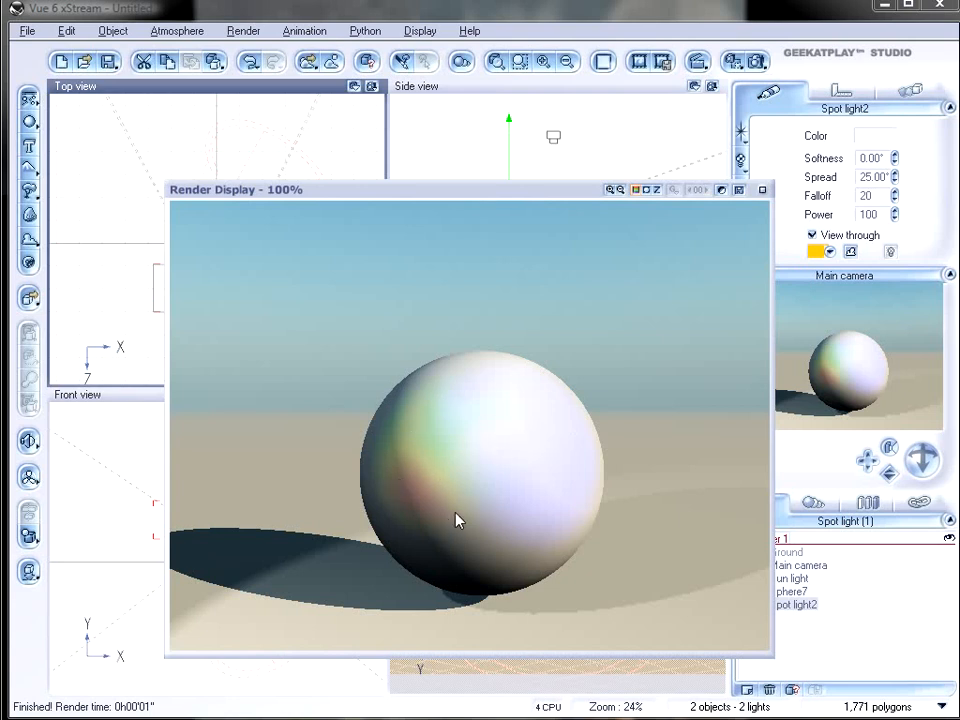
pyautogui.click(762, 189)
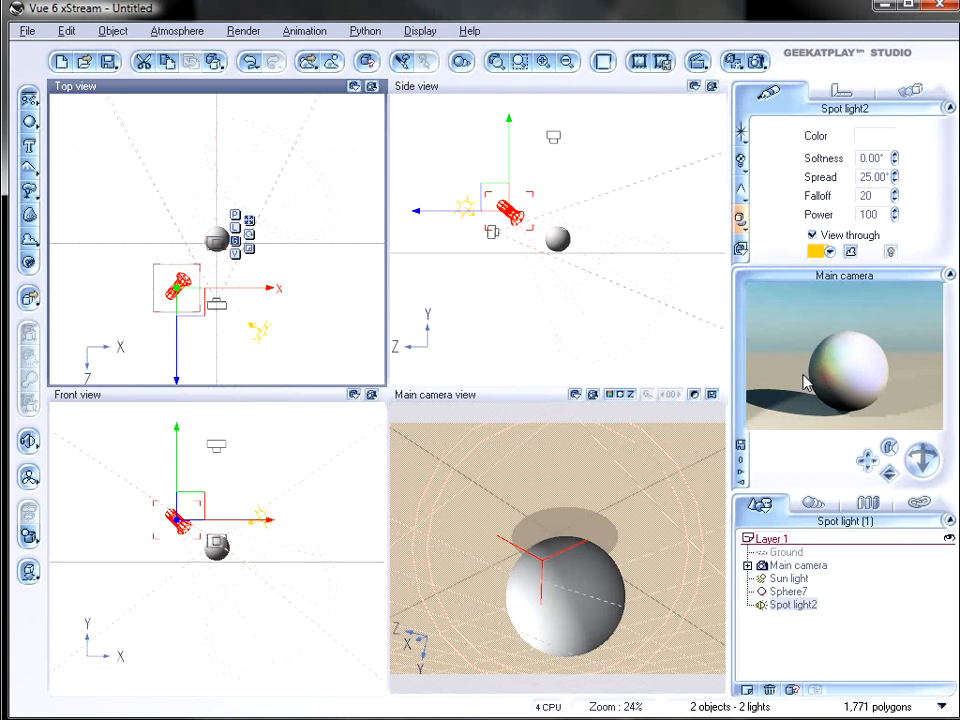
pyautogui.rightClick(840, 364)
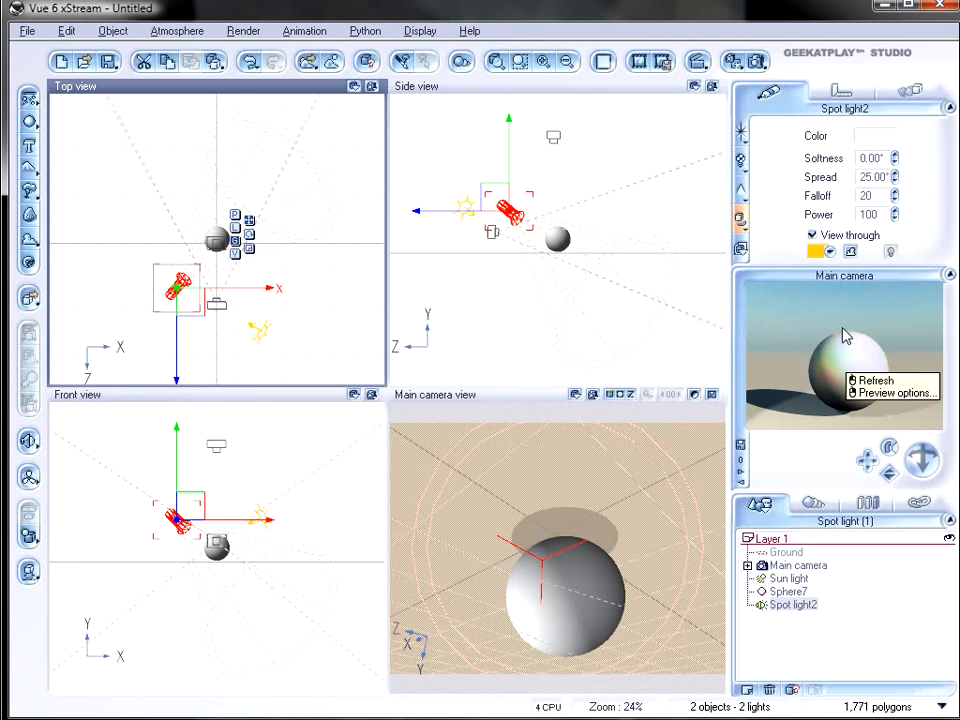
pyautogui.click(812, 376)
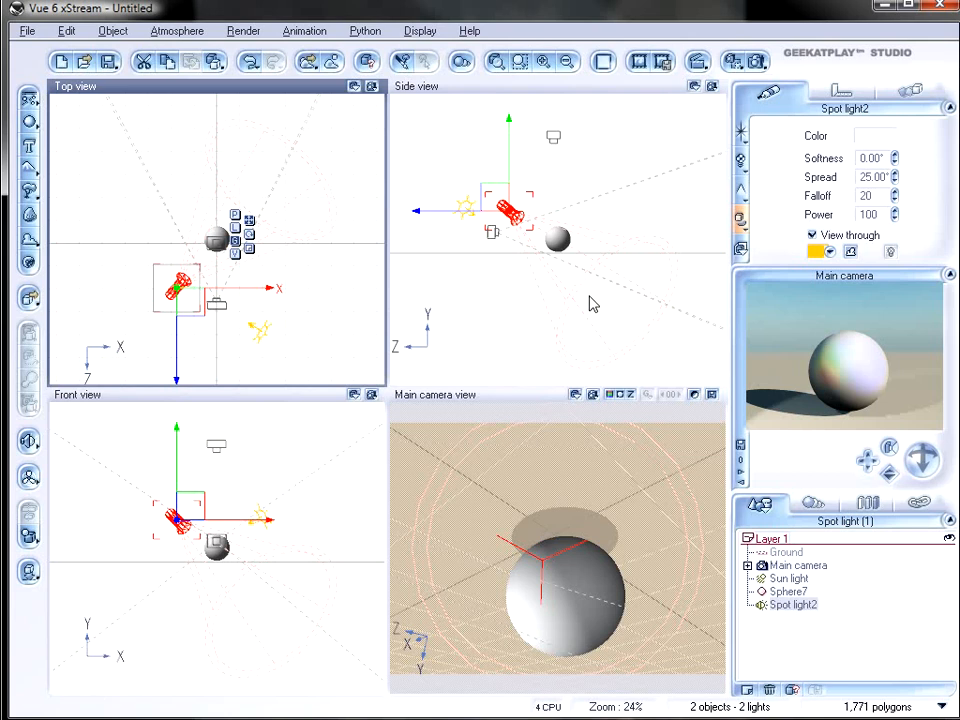
# Delete the spot light and the rainbow-highlight sphere from the scene
pyautogui.press('Delete')
pyautogui.click(656, 266)
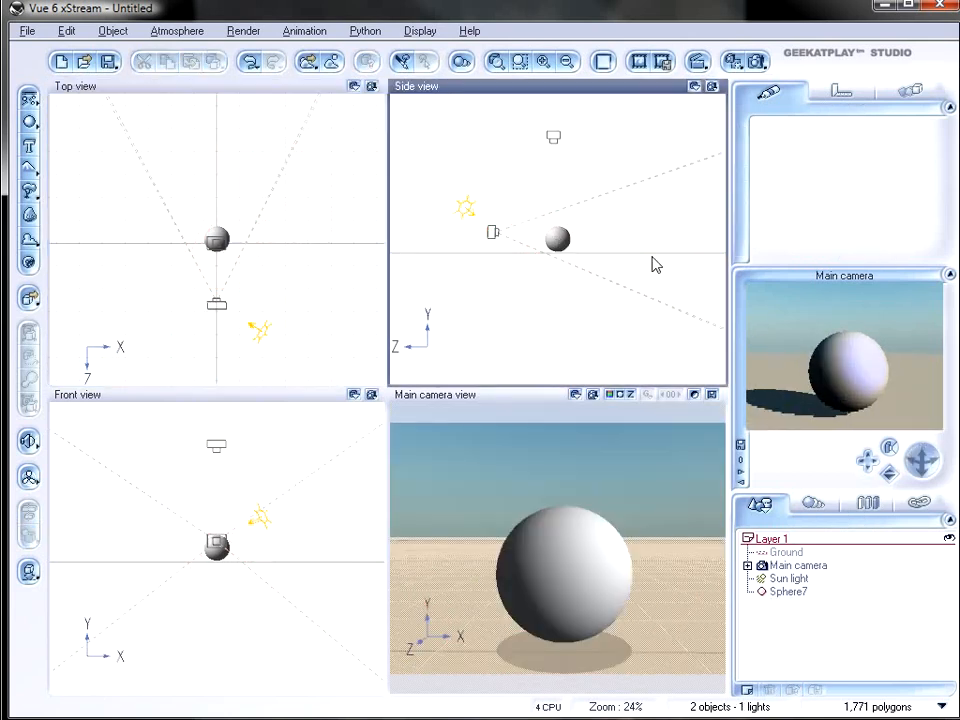
pyautogui.click(553, 247)
pyautogui.press('Delete')
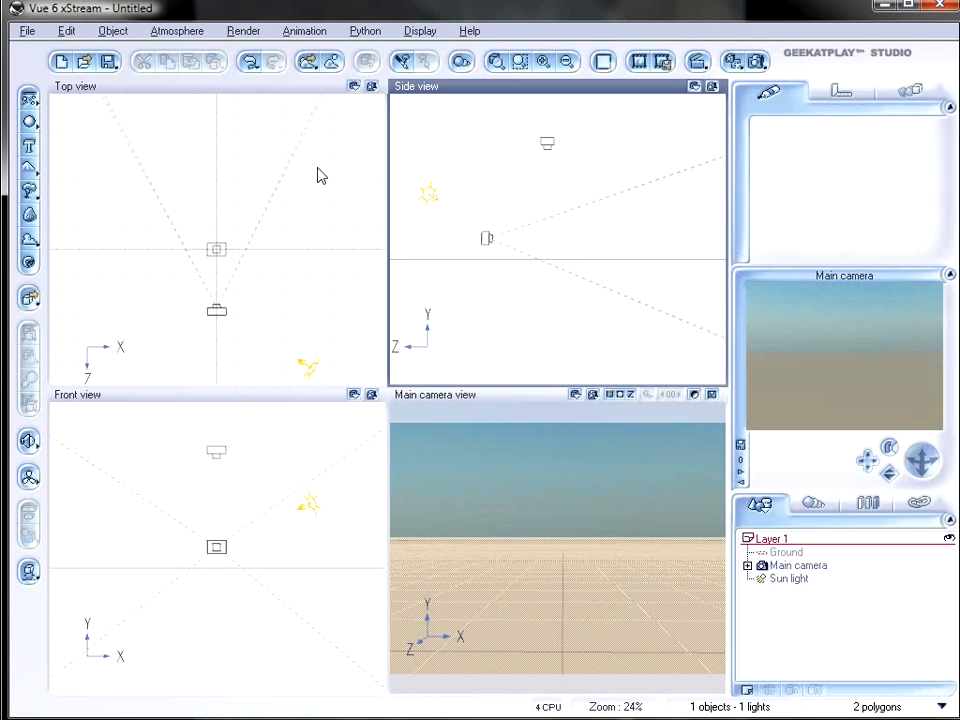
# Add a new sphere in front of the main camera and open its material's color production function for editing
pyautogui.click(29, 121)
pyautogui.moveTo(564, 231)
pyautogui.mouseDown()
pyautogui.moveTo(582, 213)
pyautogui.moveTo(565, 234)
pyautogui.mouseUp()
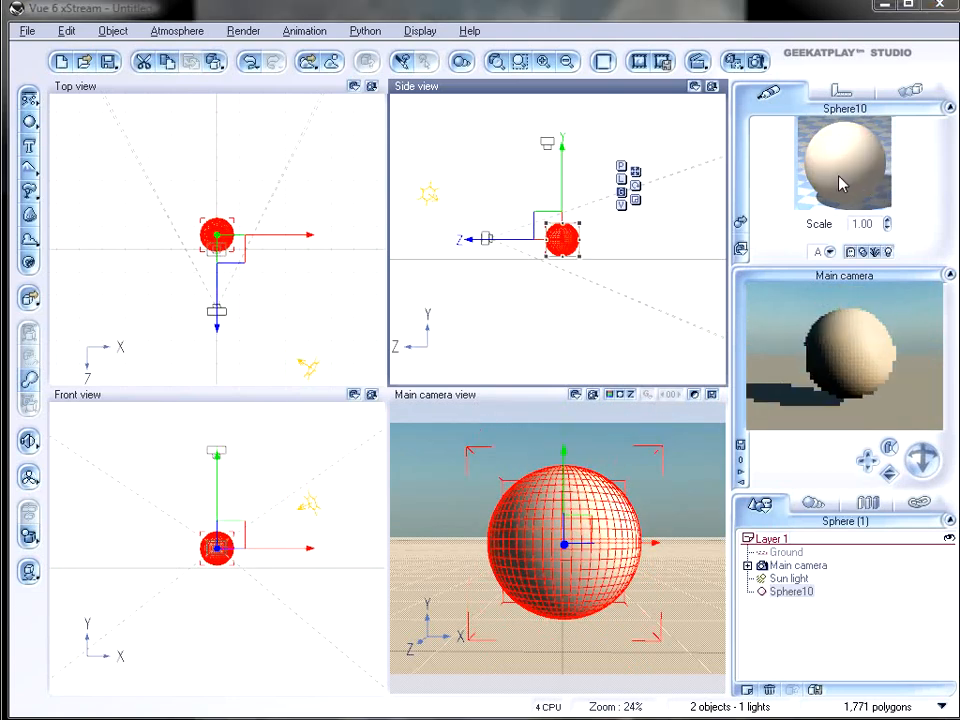
pyautogui.doubleClick(846, 186)
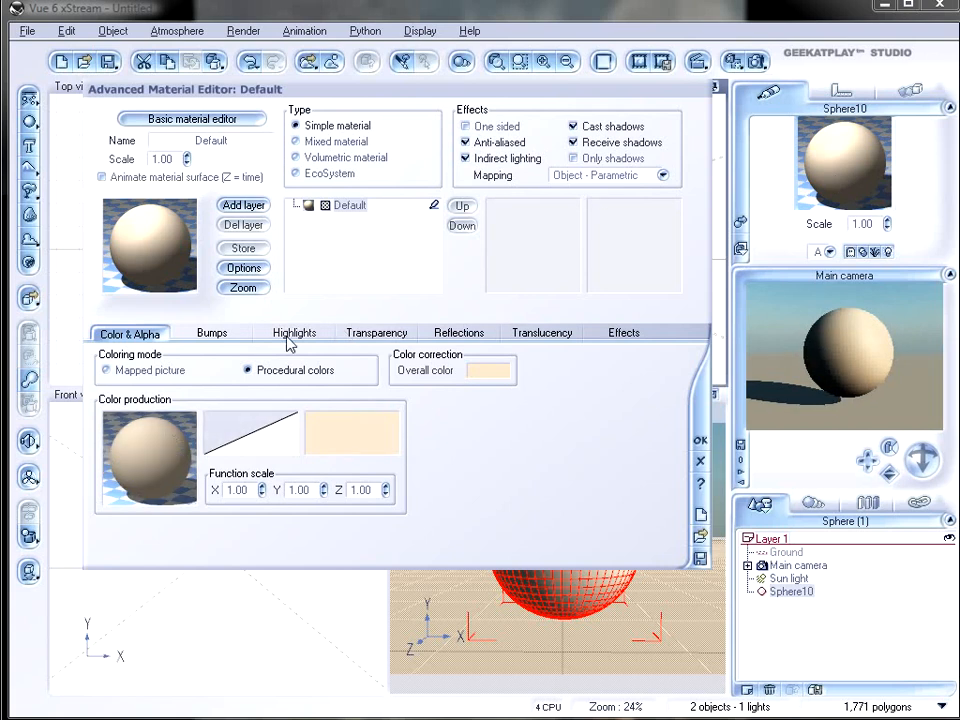
pyautogui.rightClick(169, 436)
pyautogui.click(240, 446)
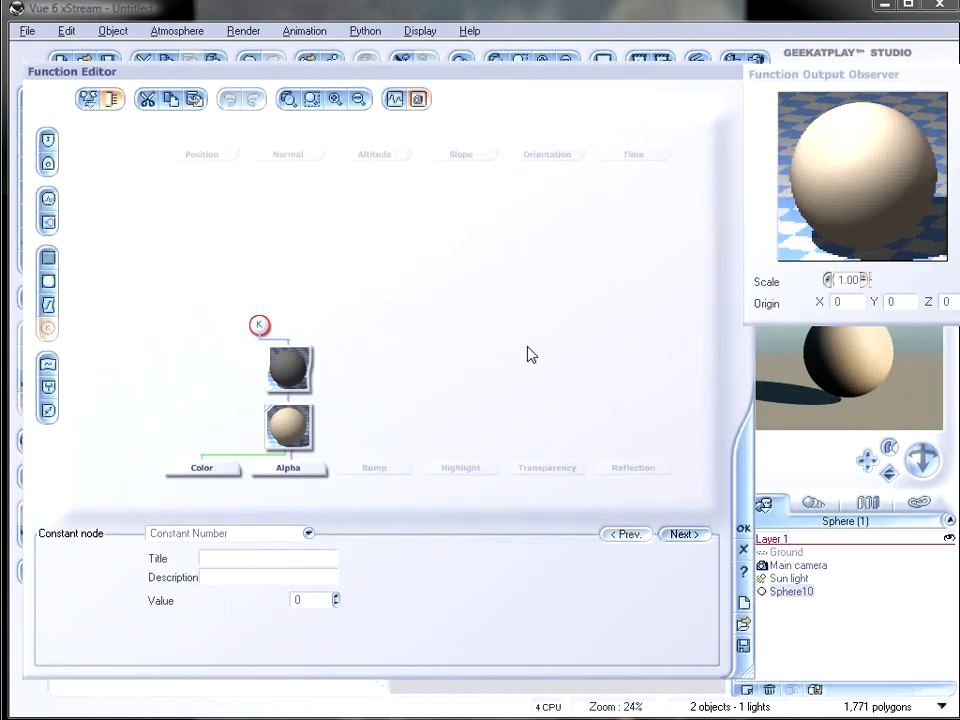
# Add a Light Color input node to the color graph and place it in the empty area right of the existing nodes
pyautogui.rightClick(388, 281)
pyautogui.moveTo(450, 283)
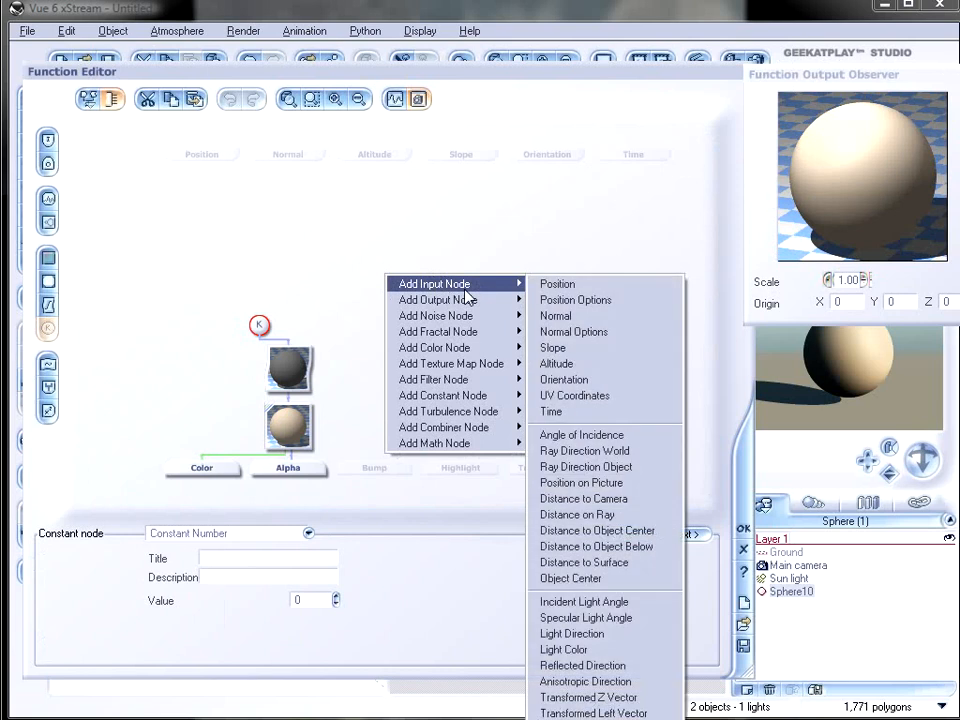
pyautogui.click(565, 649)
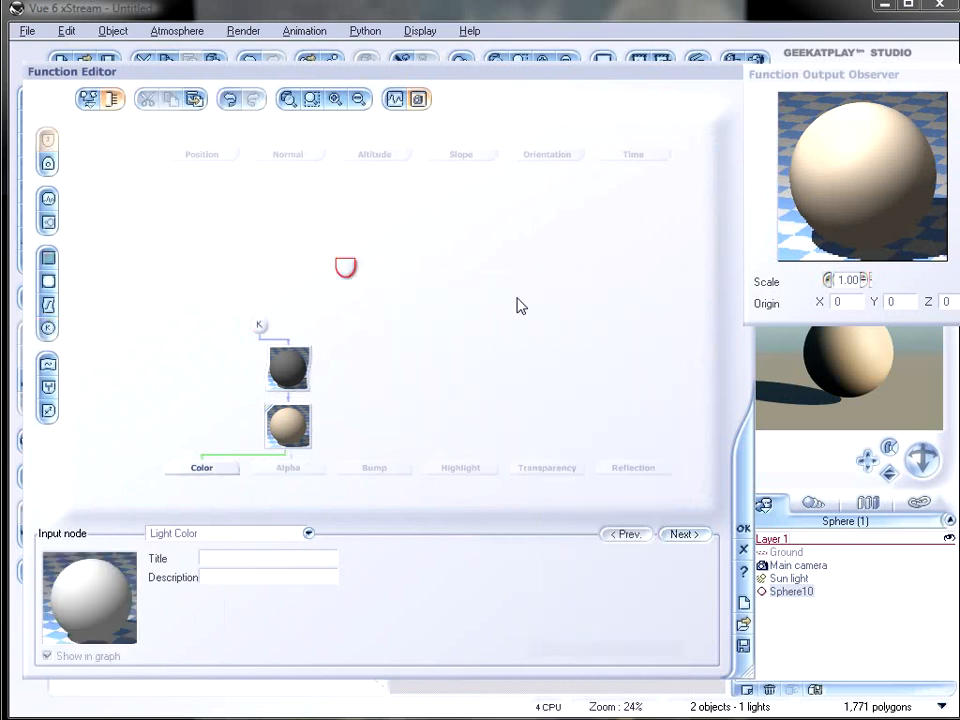
pyautogui.moveTo(343, 268); pyautogui.dragTo(461, 266)
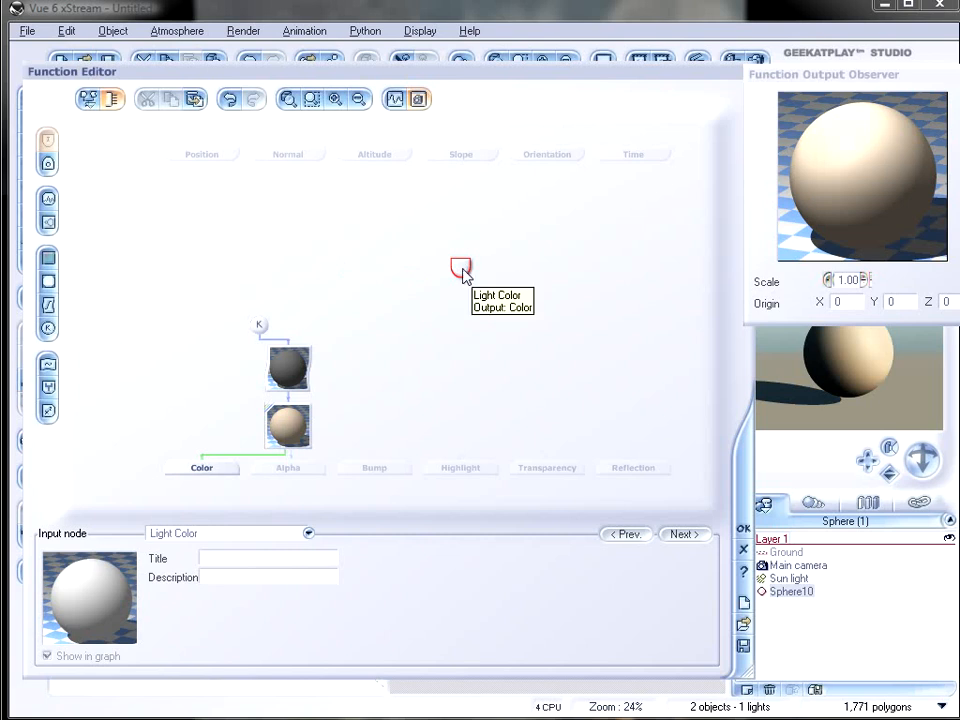
pyautogui.moveTo(462, 268); pyautogui.dragTo(458, 242)
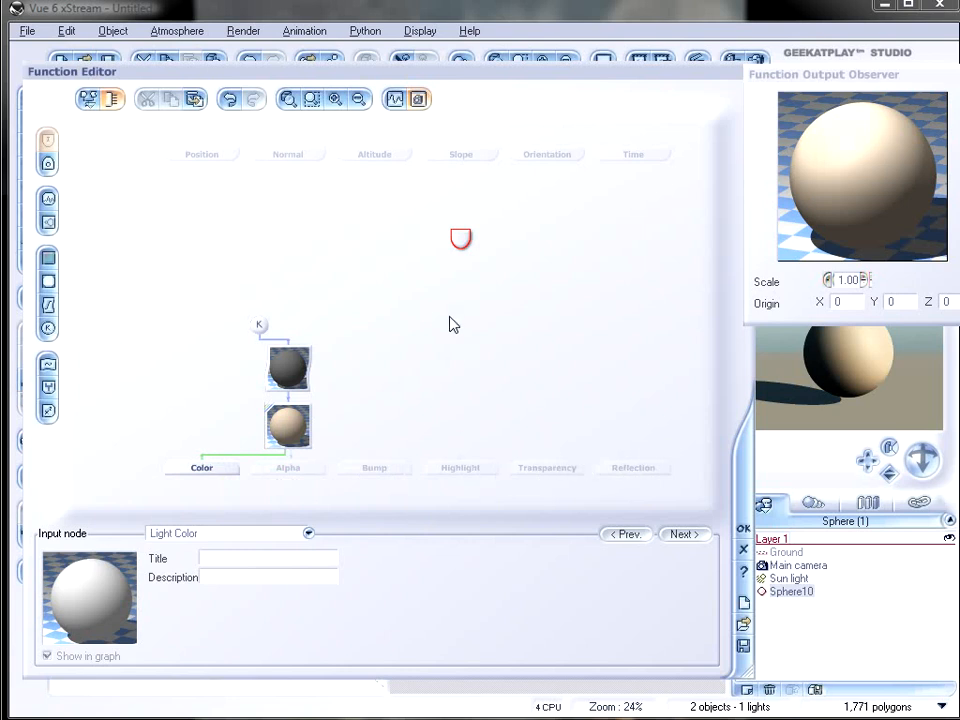
# Move the existing color nodes higher in the graph and connect the Light Color input to the Color output, accepting the connection
pyautogui.click(294, 360)
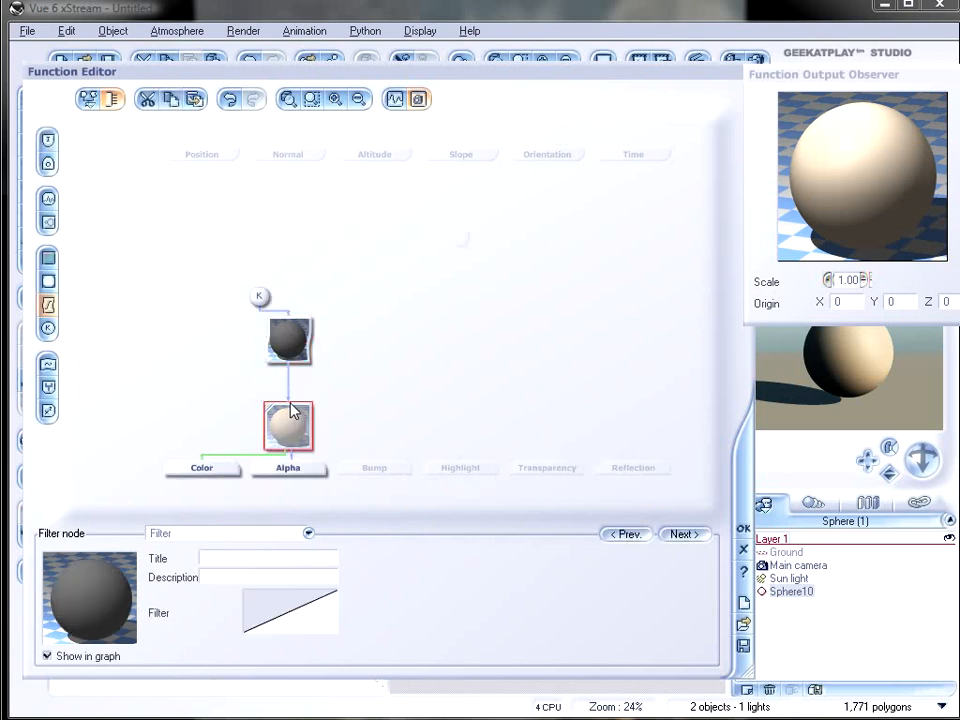
pyautogui.click(294, 428)
pyautogui.click(458, 266)
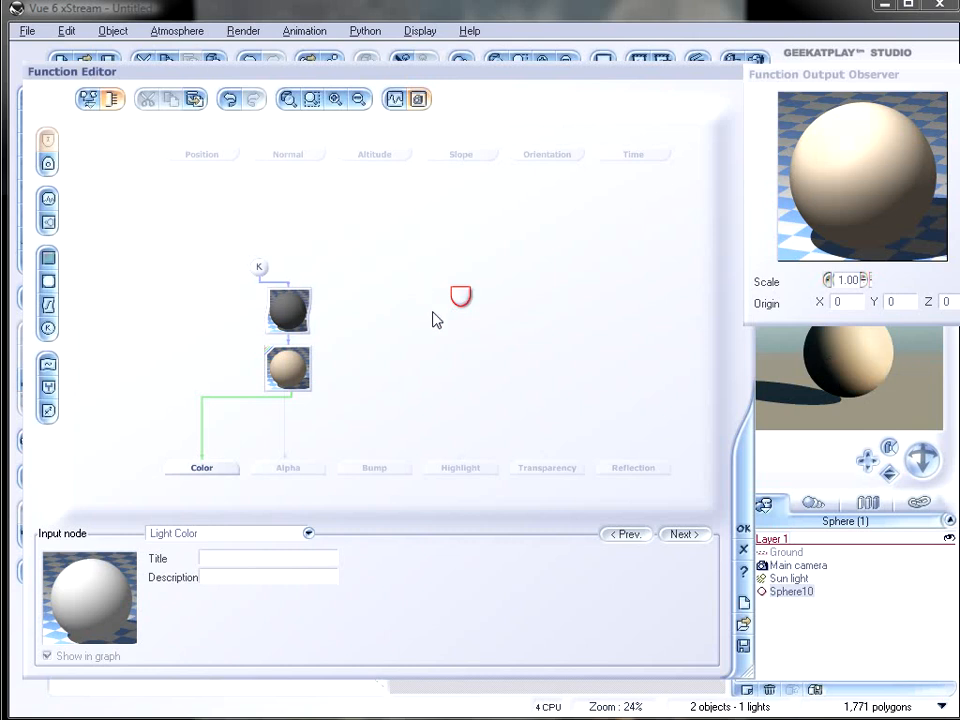
pyautogui.moveTo(220, 405); pyautogui.dragTo(228, 437)
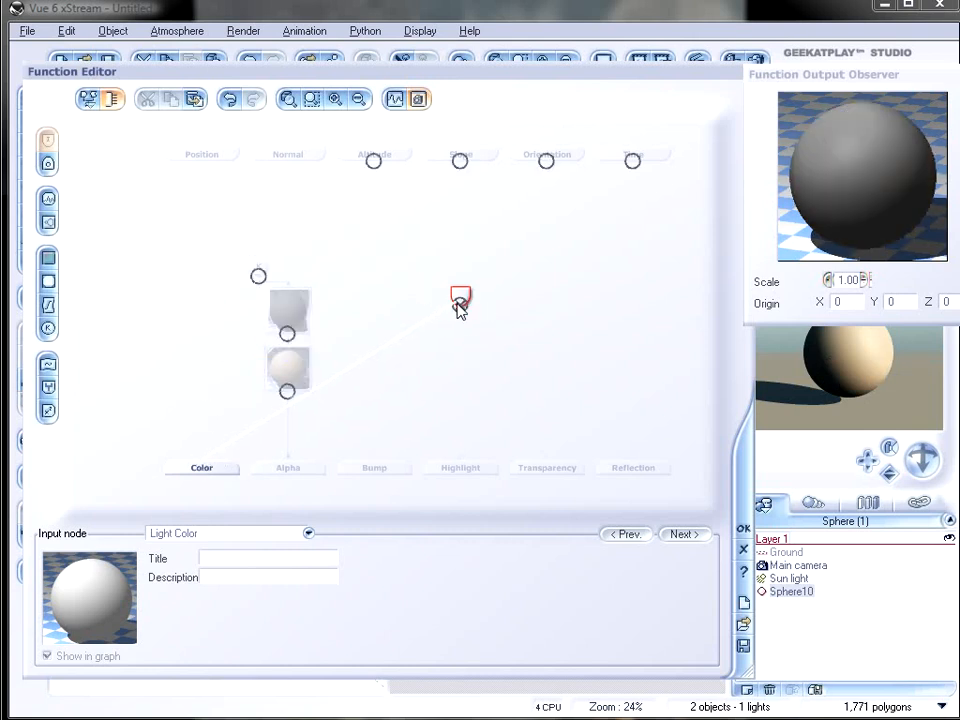
pyautogui.moveTo(459, 308); pyautogui.dragTo(459, 308)
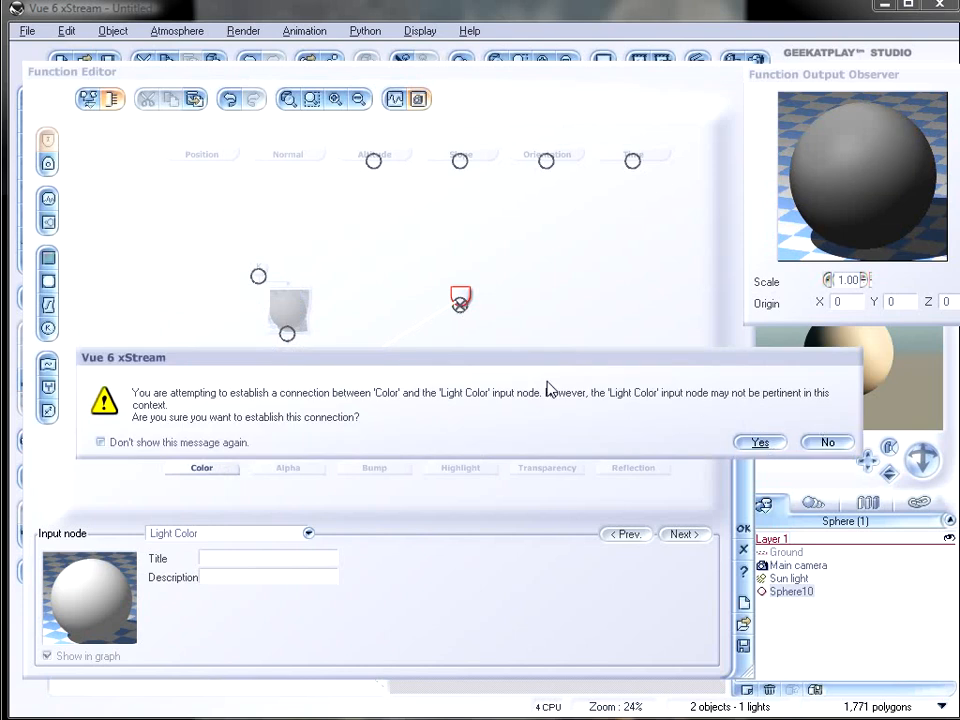
pyautogui.click(764, 443)
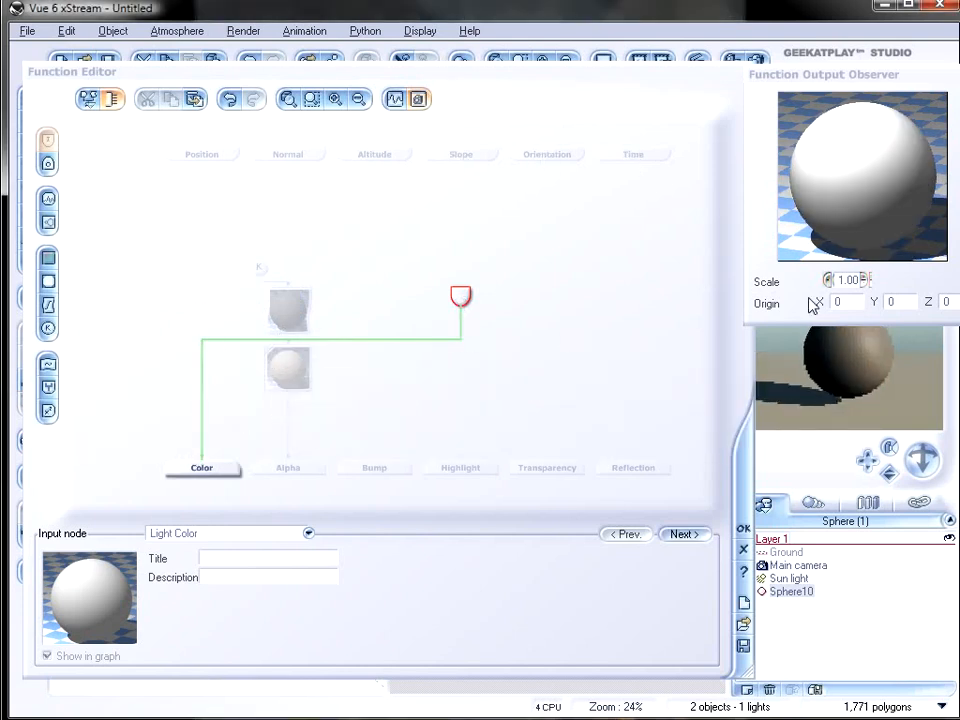
# Accept the color function and material changes, render the scene, and close the render
pyautogui.click(742, 527)
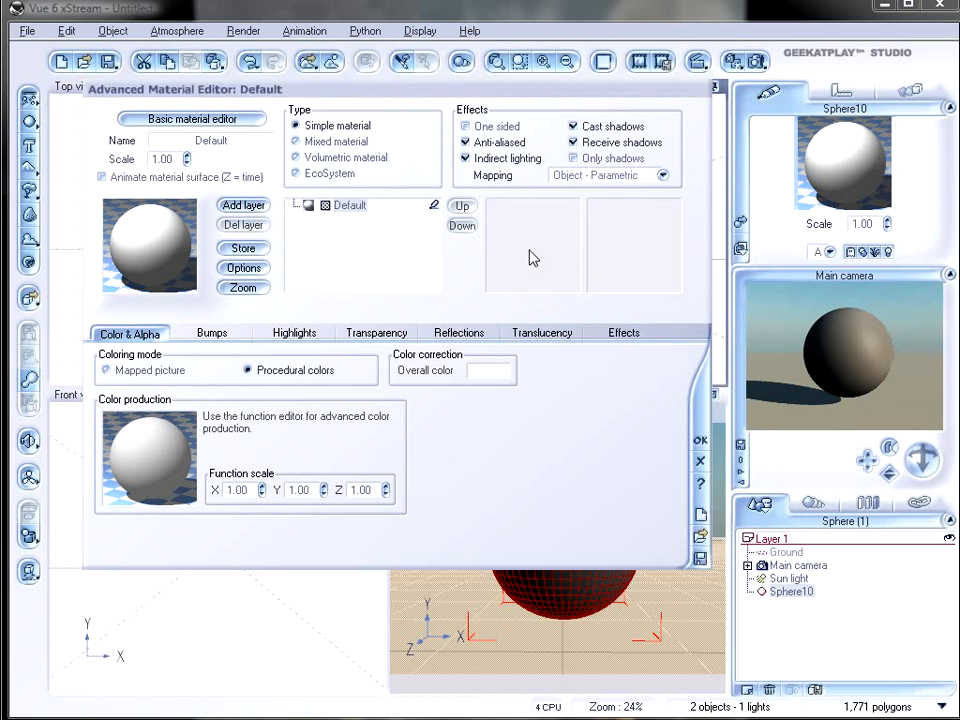
pyautogui.click(700, 440)
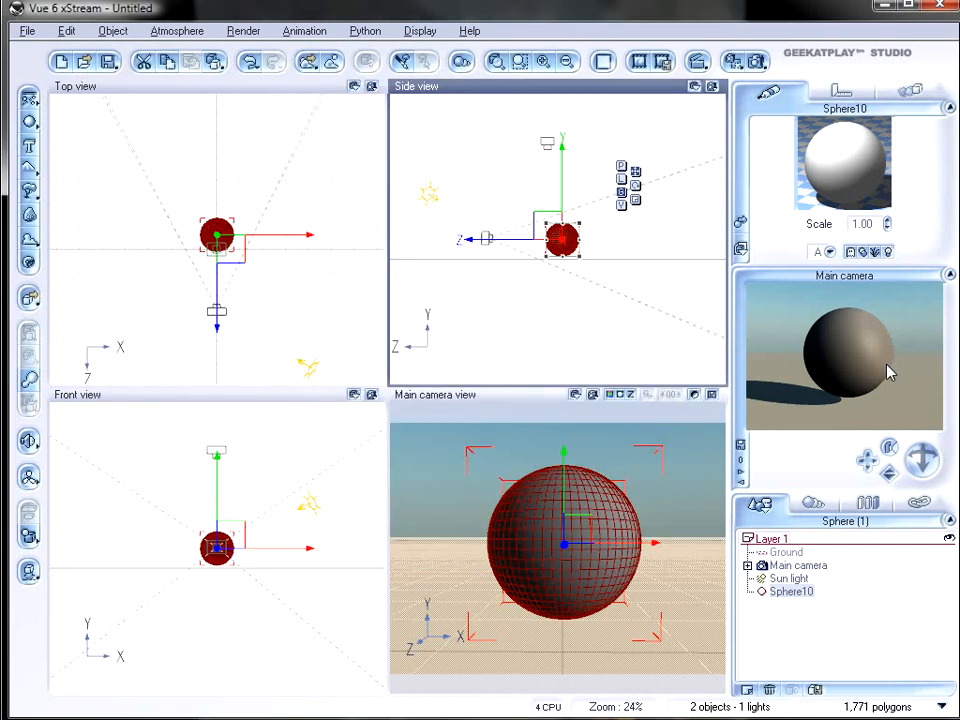
pyautogui.click(742, 60)
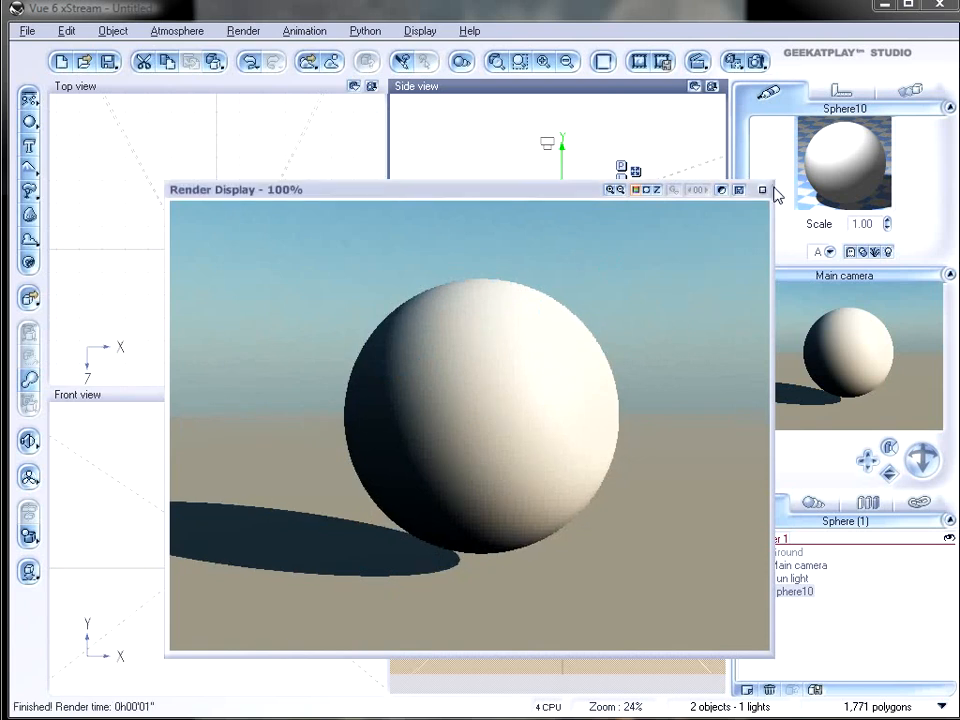
pyautogui.click(762, 189)
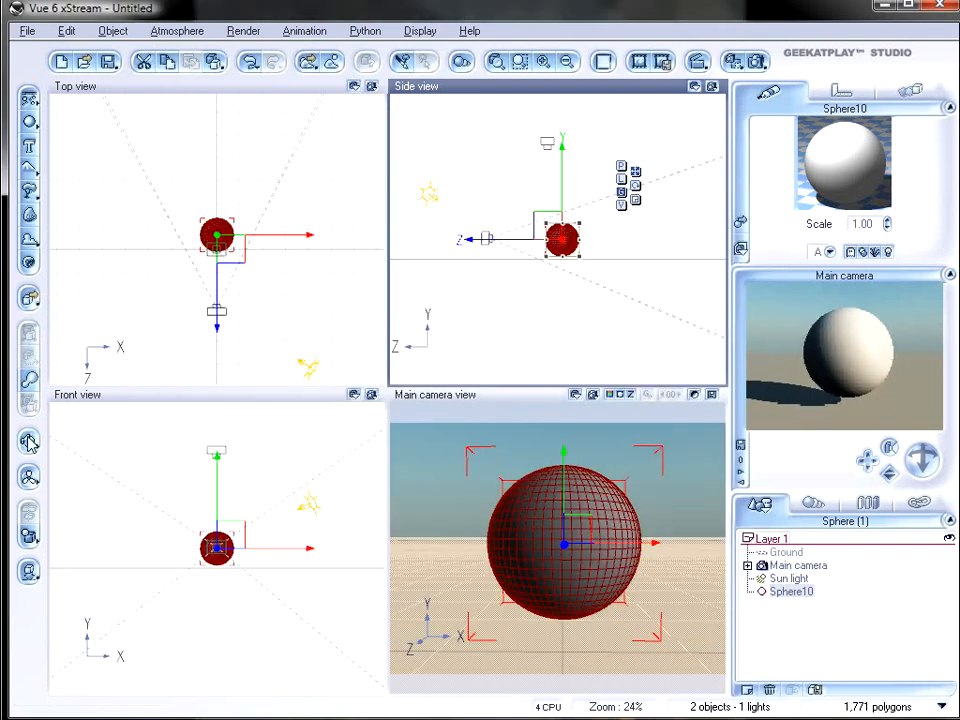
# Add a spot light directly above the sphere and set its light color to red
pyautogui.click(26, 438)
pyautogui.moveTo(552, 213); pyautogui.dragTo(555, 142)
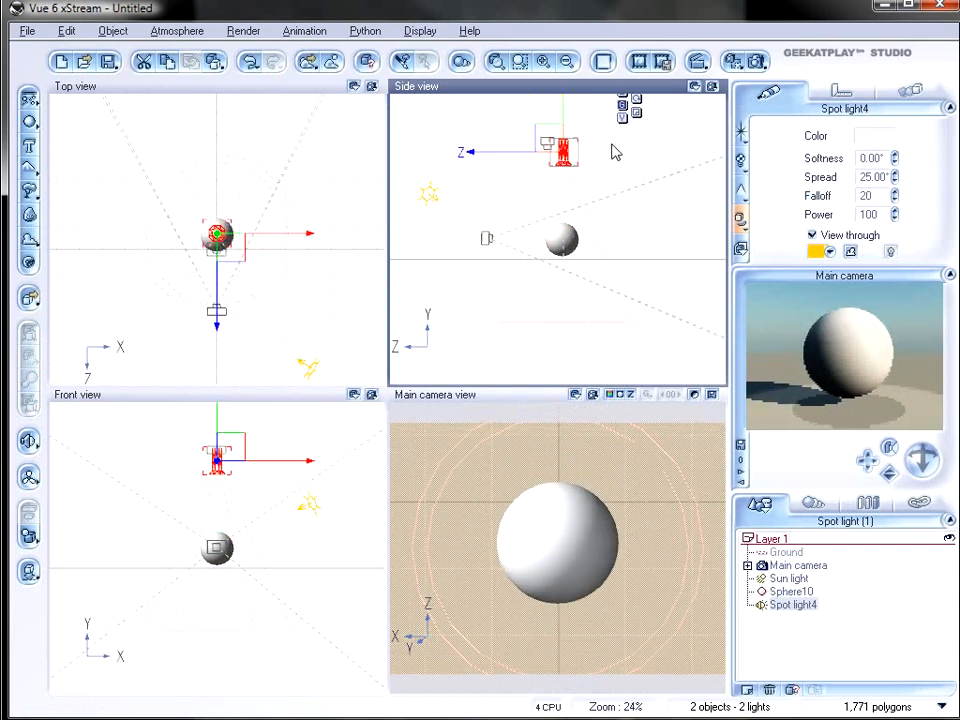
pyautogui.click(874, 140)
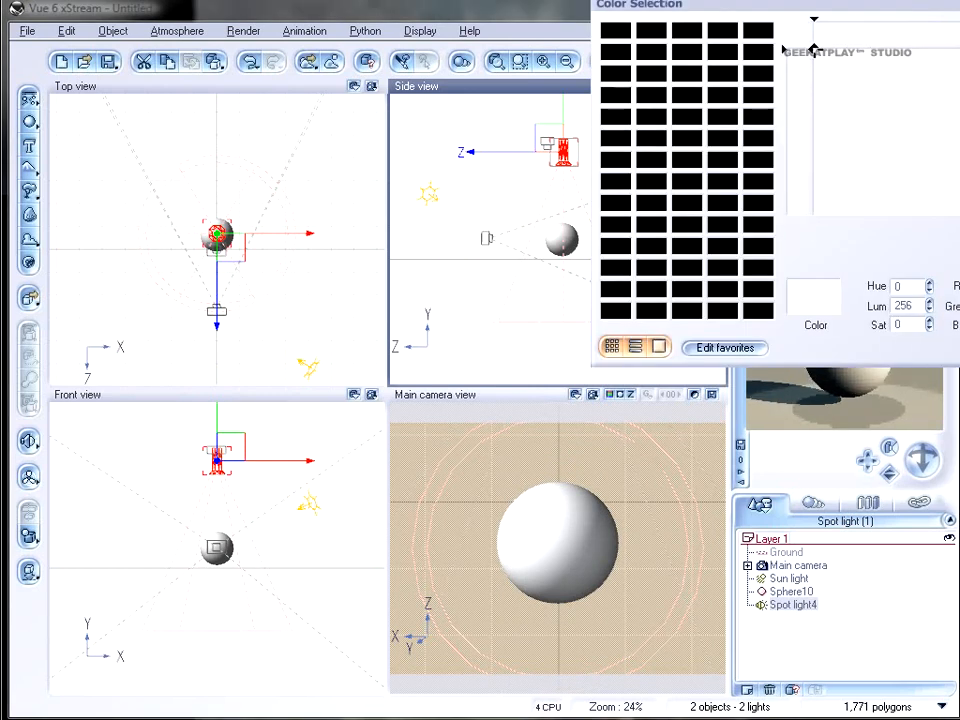
pyautogui.click(813, 48)
pyautogui.press('Return')
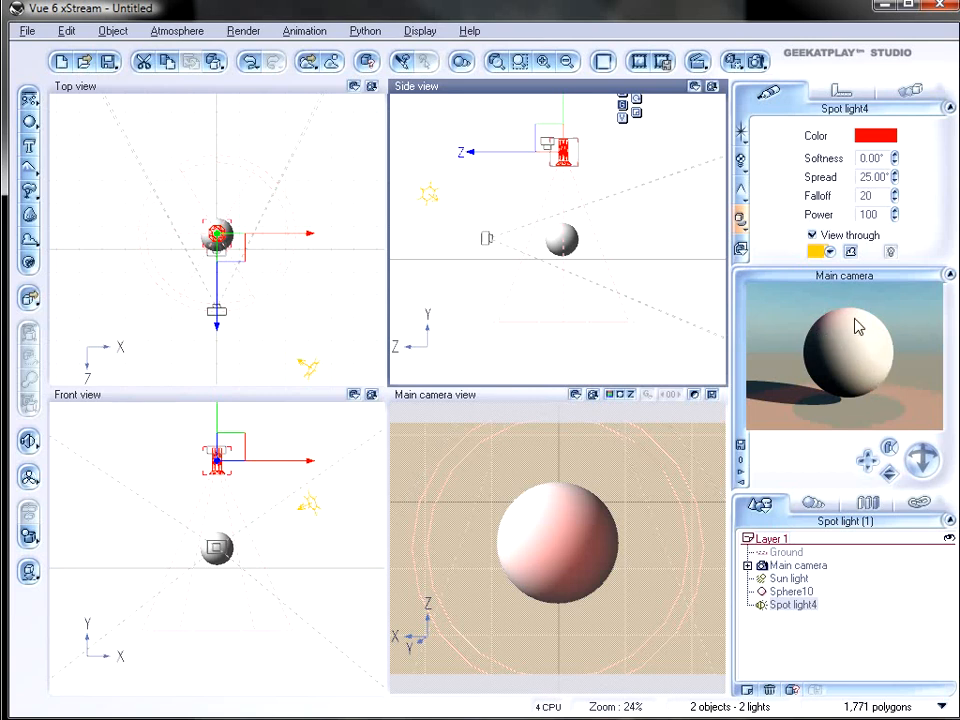
# Reduce the atmosphere's global light intensity to -2.00, render the scene, and close the render
pyautogui.click(172, 31)
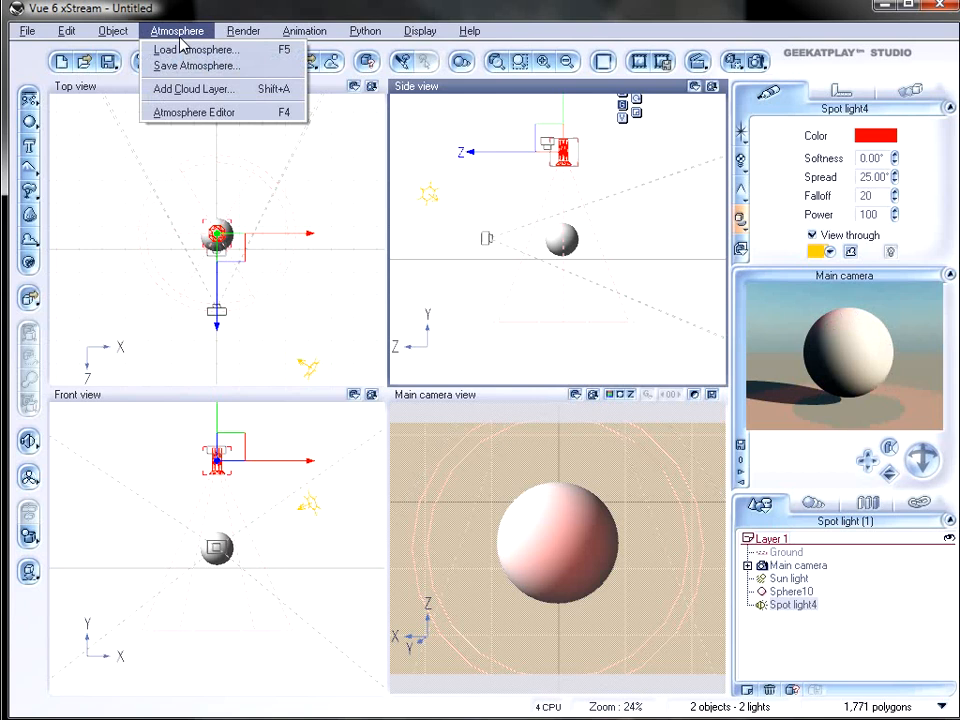
pyautogui.click(200, 111)
pyautogui.moveTo(418, 366); pyautogui.dragTo(343, 366)
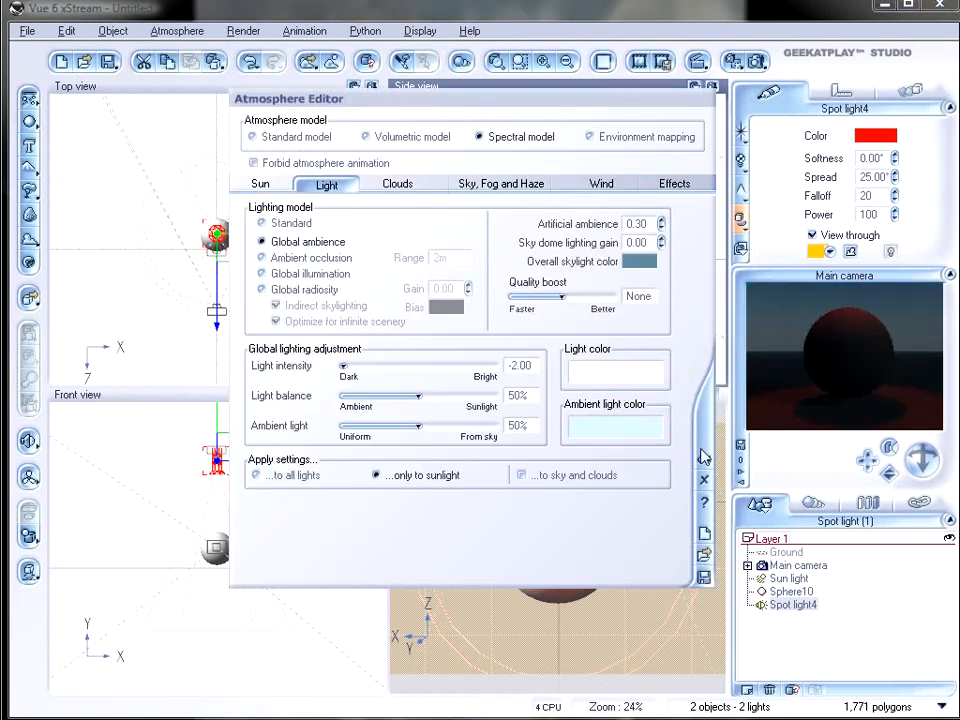
pyautogui.click(705, 457)
pyautogui.click(745, 61)
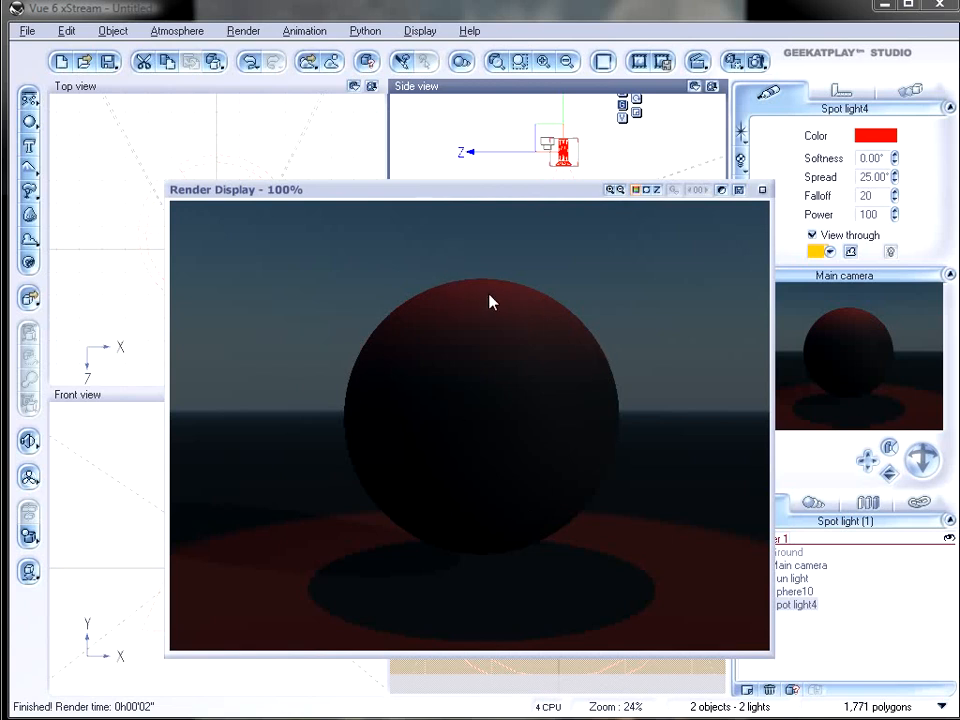
pyautogui.click(600, 427)
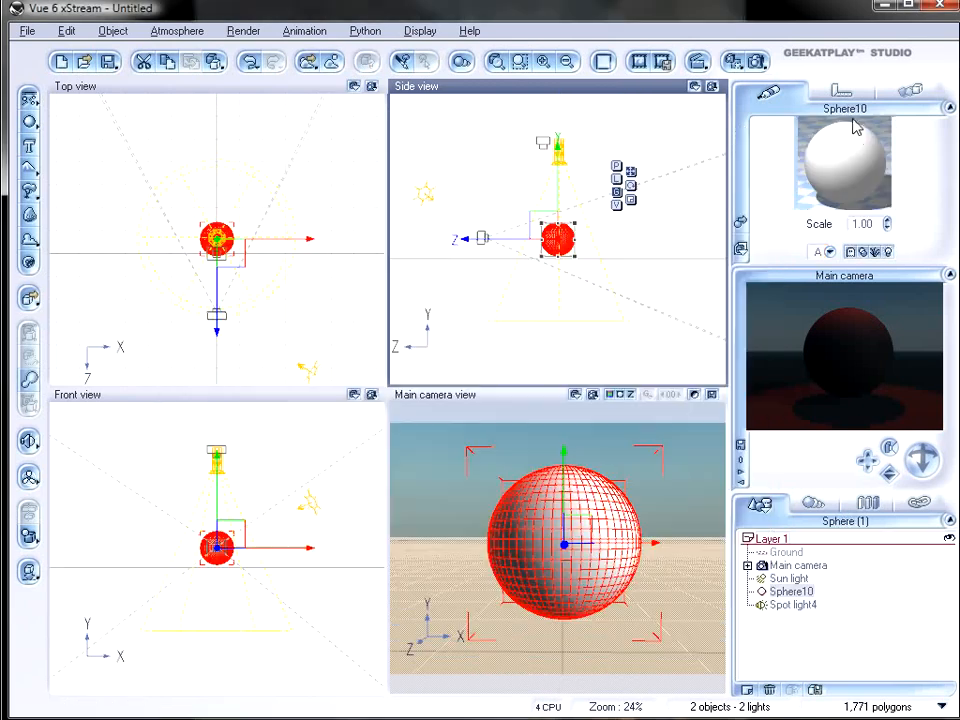
# Review the Light Color connection in the sphere material's color function, then close the function and material editors
pyautogui.doubleClick(855, 144)
pyautogui.rightClick(165, 418)
pyautogui.click(210, 427)
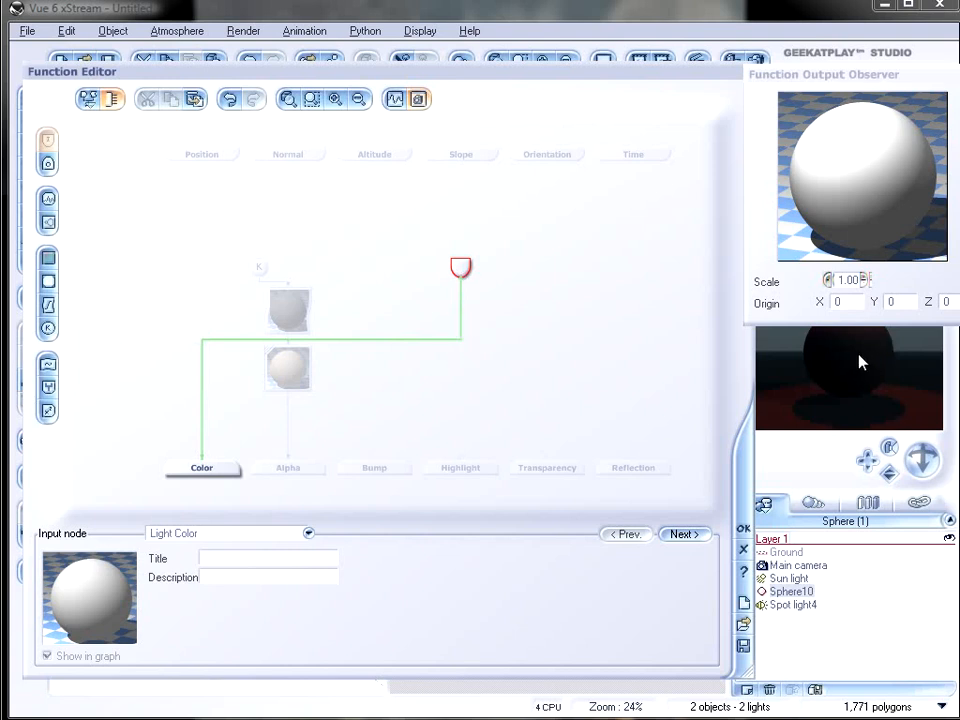
pyautogui.click(744, 530)
pyautogui.click(692, 445)
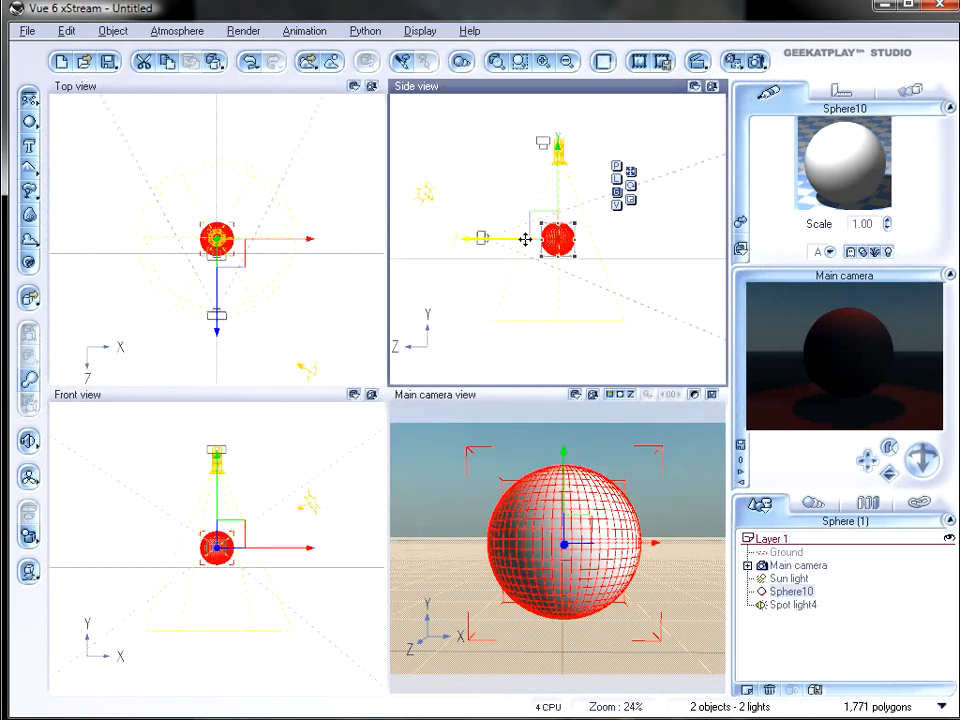
# Load an atmosphere preset to replace the darkened lighting
pyautogui.click(172, 31)
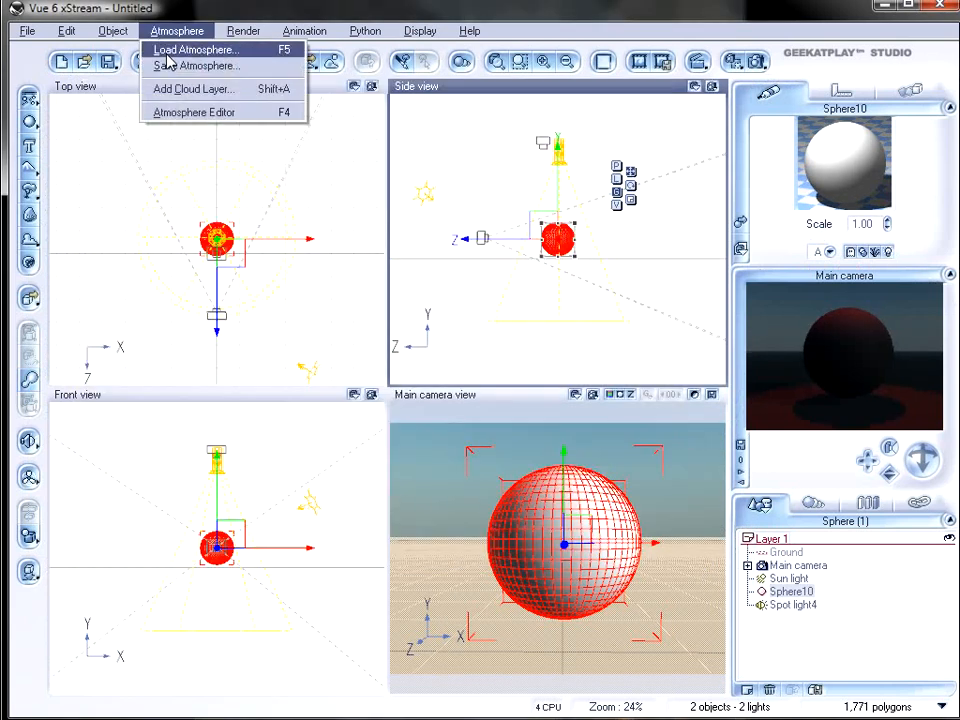
pyautogui.click(165, 49)
pyautogui.click(842, 620)
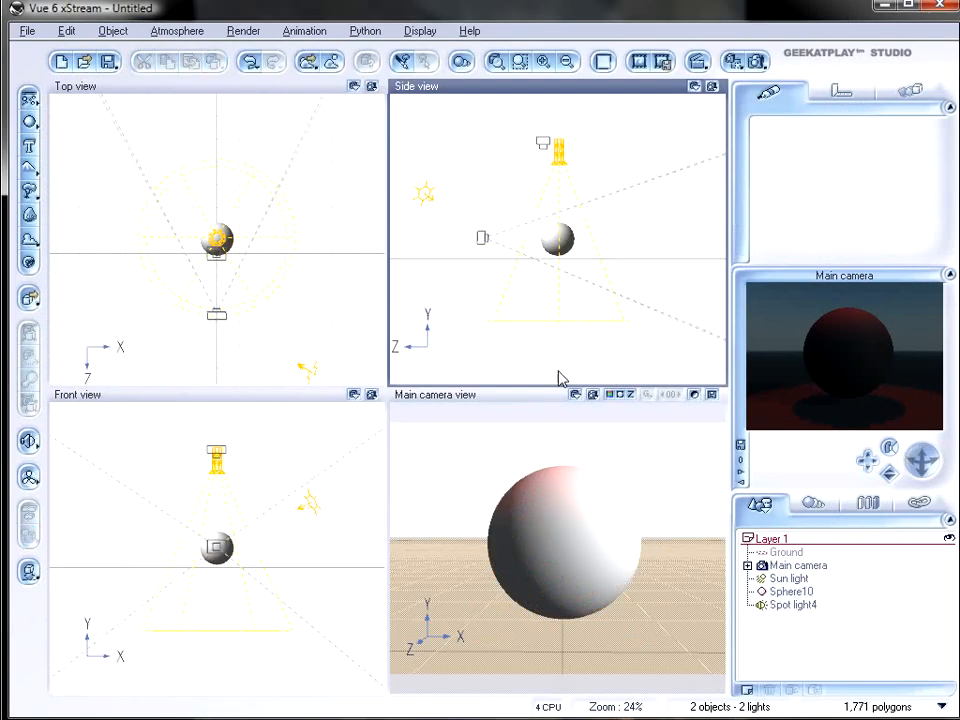
# Delete the red spot light and the Light Color sphere from the scene
pyautogui.click(558, 238)
pyautogui.click(562, 150)
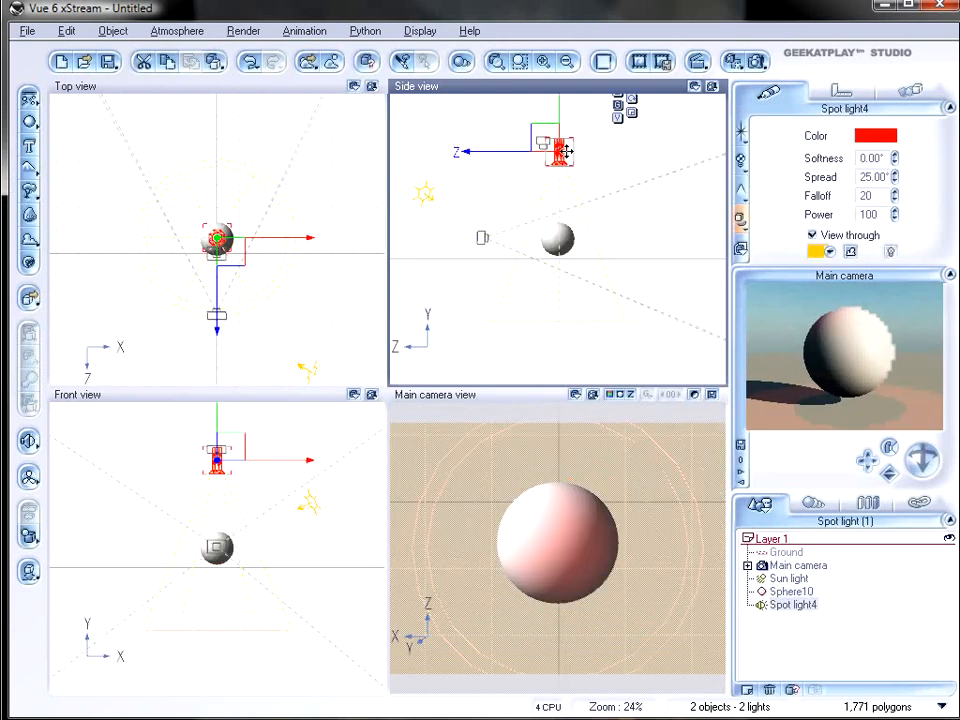
pyautogui.press('Delete')
pyautogui.click(558, 238)
pyautogui.press('Delete')
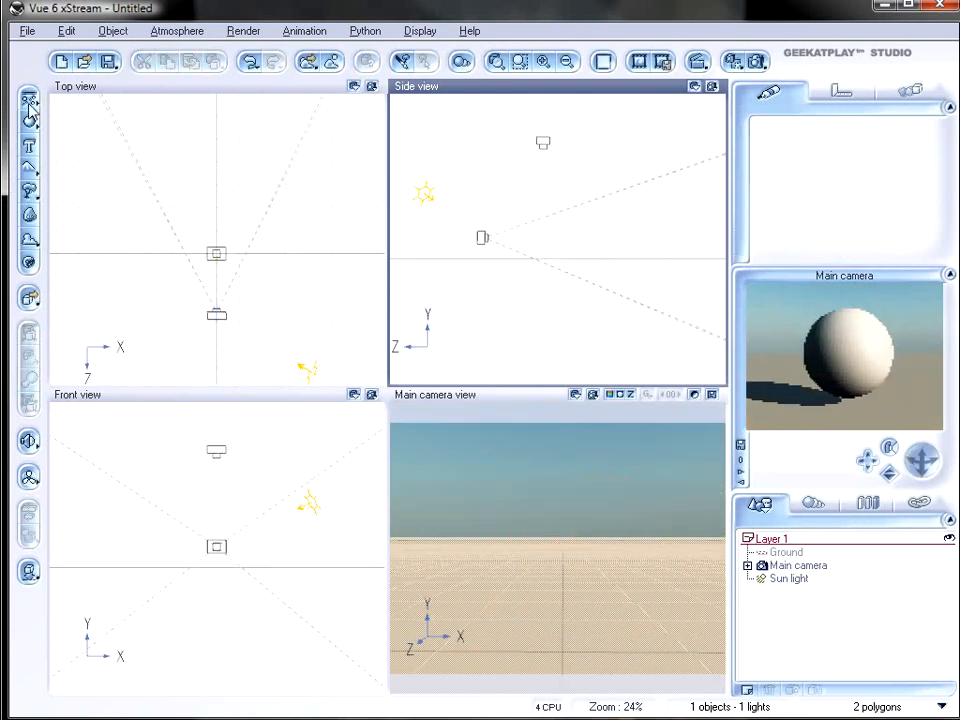
# Add a new sphere in front of the main camera and open its material's Highlight Color function for editing
pyautogui.click(29, 122)
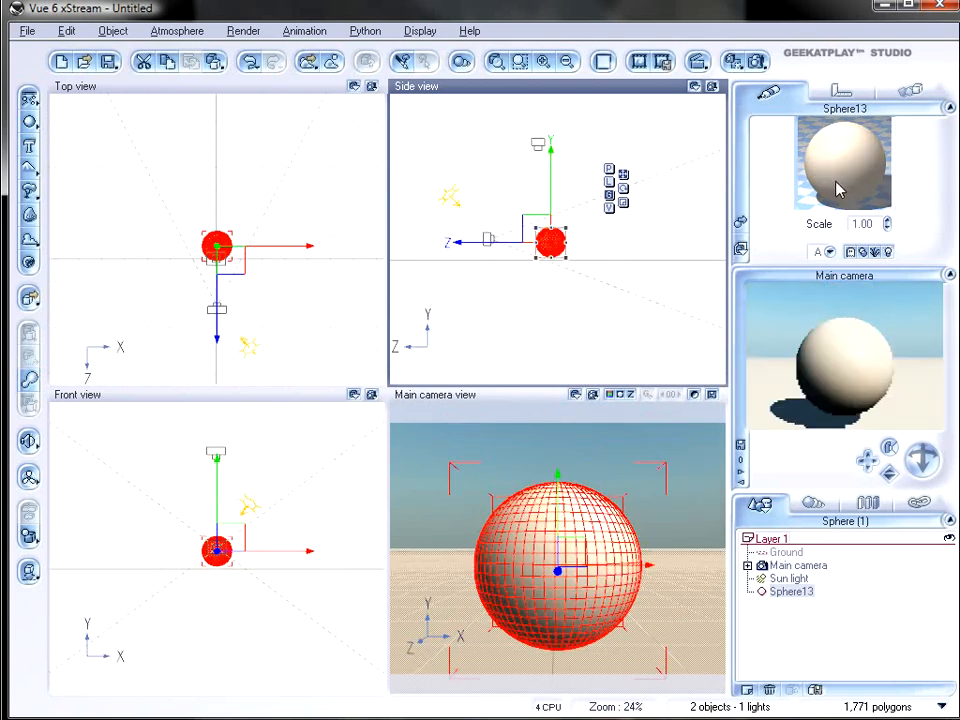
pyautogui.doubleClick(843, 186)
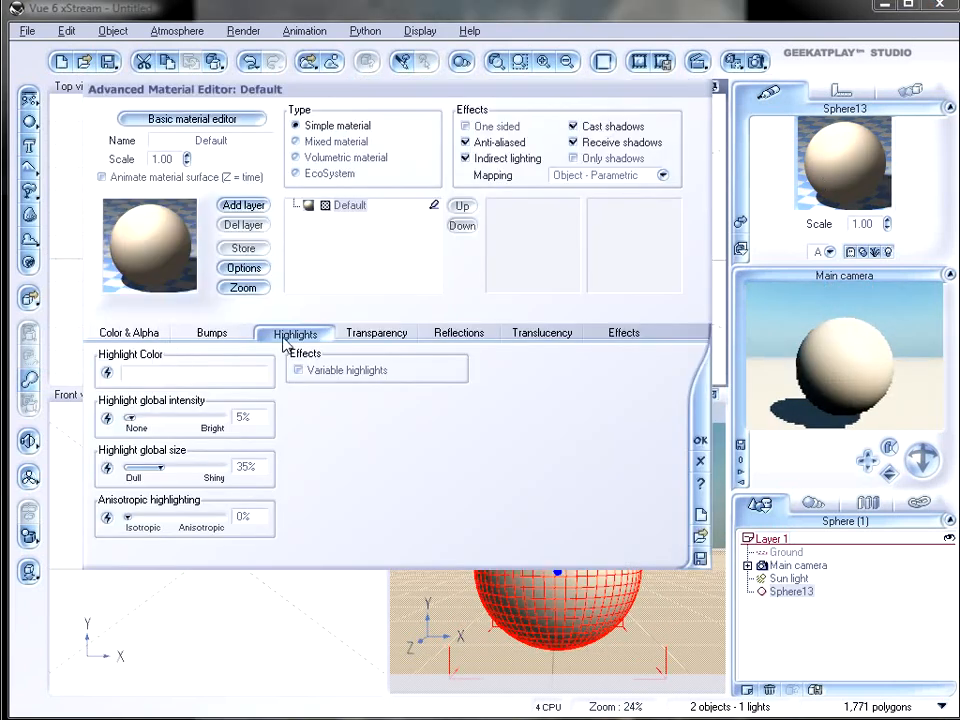
pyautogui.click(108, 373)
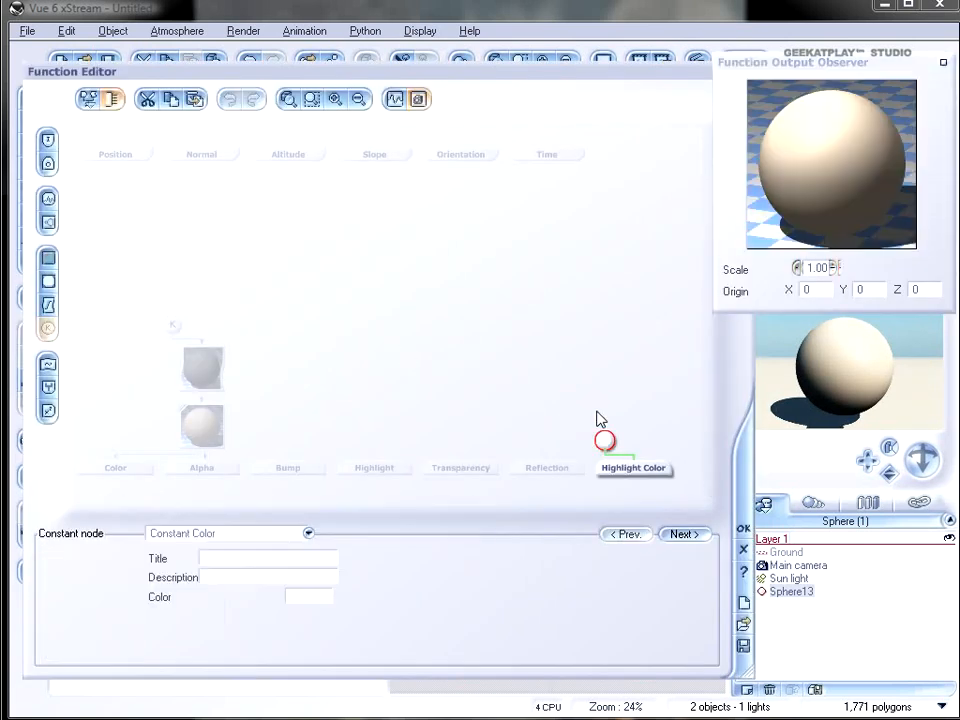
# Add a Reflected Direction input node in the empty middle area of the highlight graph
pyautogui.rightClick(461, 306)
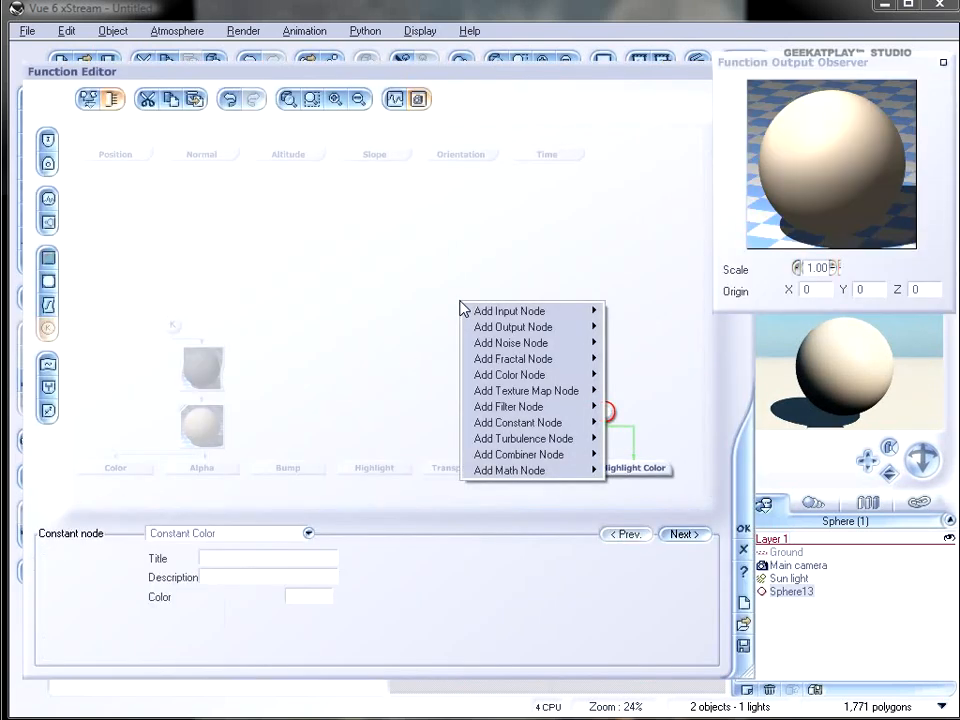
pyautogui.moveTo(545, 316)
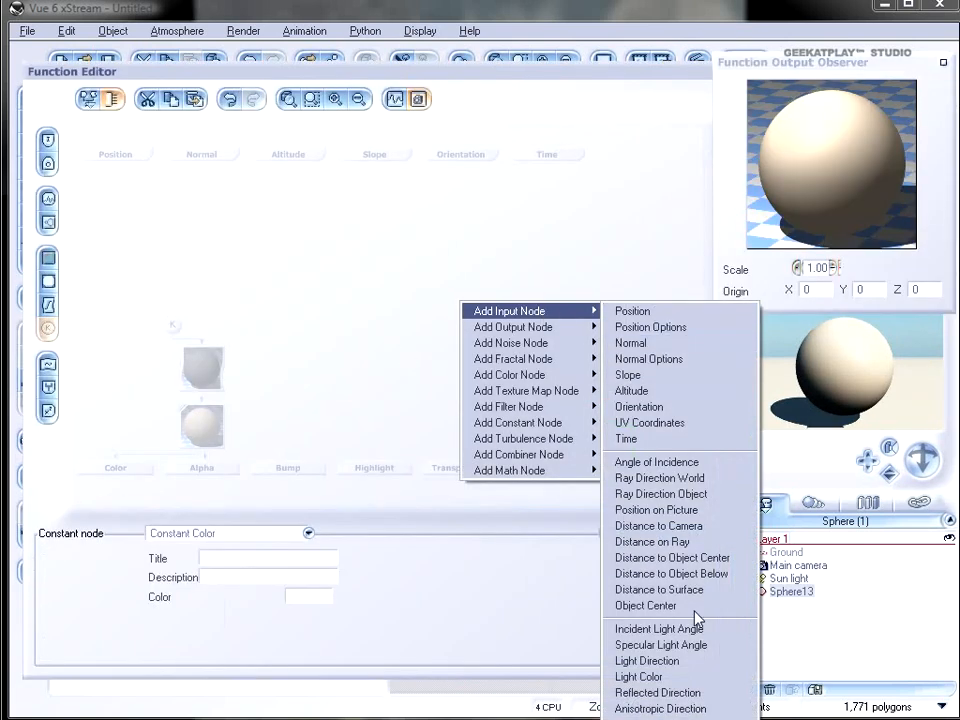
pyautogui.click(698, 692)
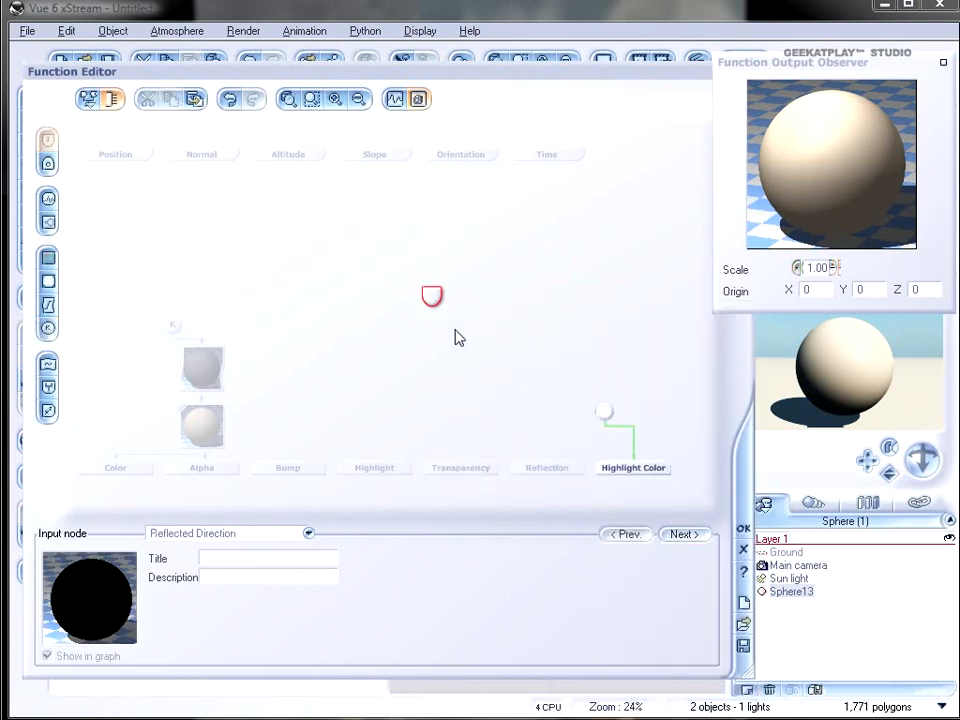
# Replace the constant node feeding Highlight Color with a Color map node that uses a full rainbow gradient
pyautogui.click(604, 415)
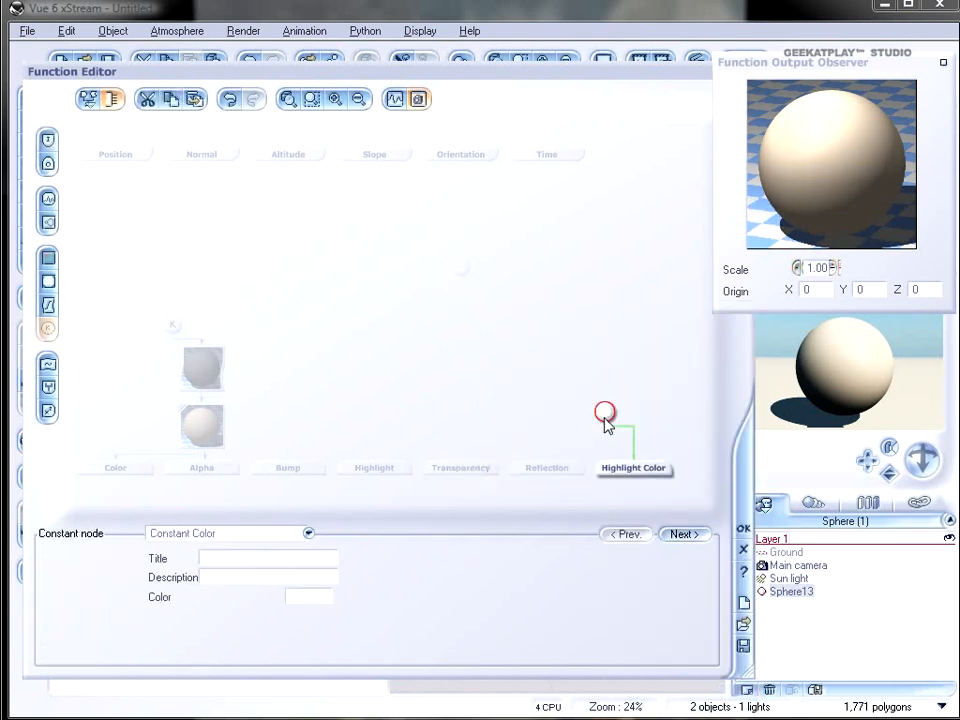
pyautogui.press('Delete')
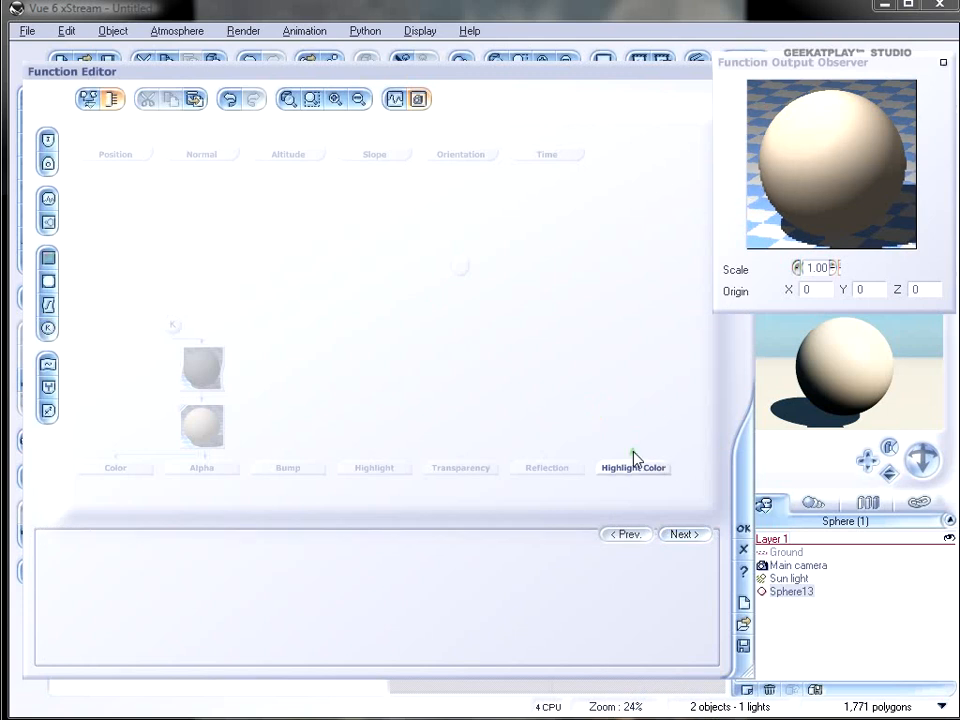
pyautogui.click(632, 468)
pyautogui.click(48, 258)
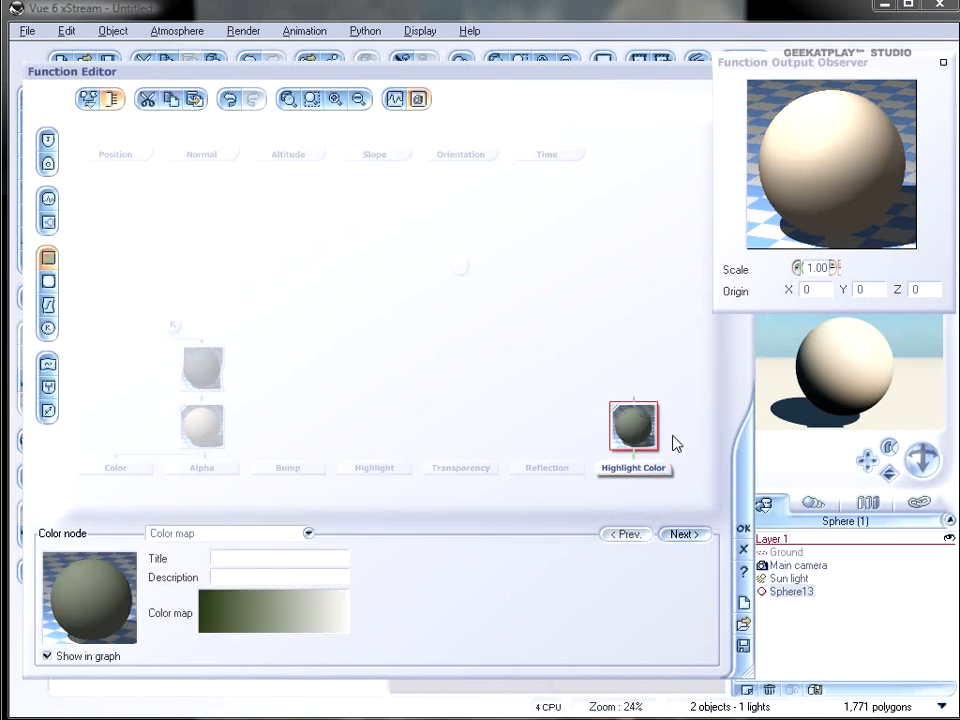
pyautogui.click(302, 607)
pyautogui.click(838, 617)
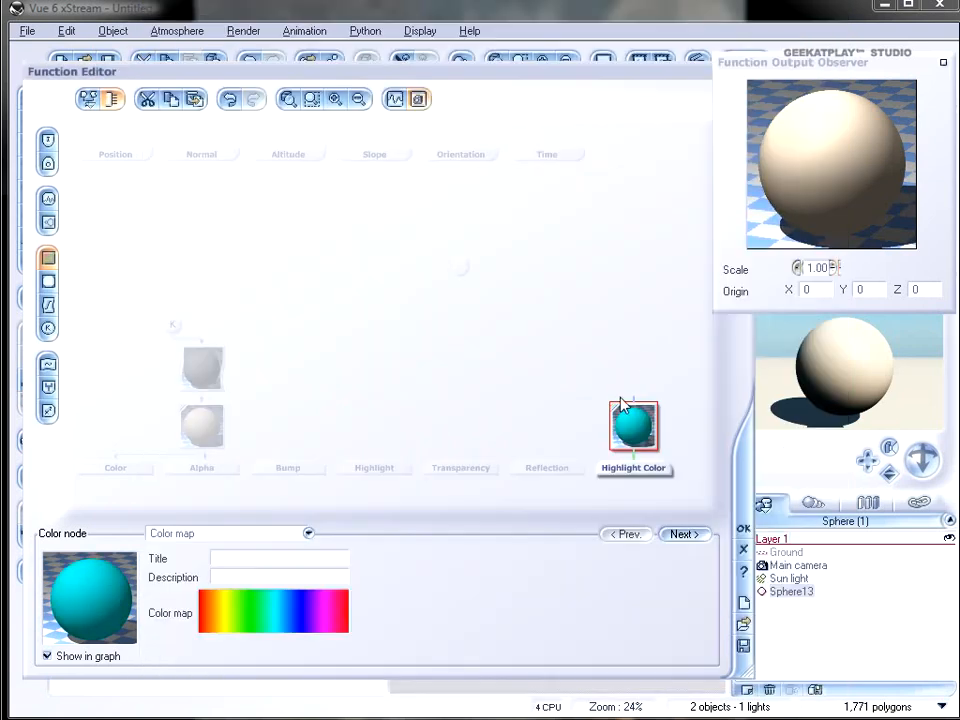
# Add a Perlin Noises node between the Reflected Direction input and the rainbow color map, with its scale set to about 1.22
pyautogui.click(520, 327)
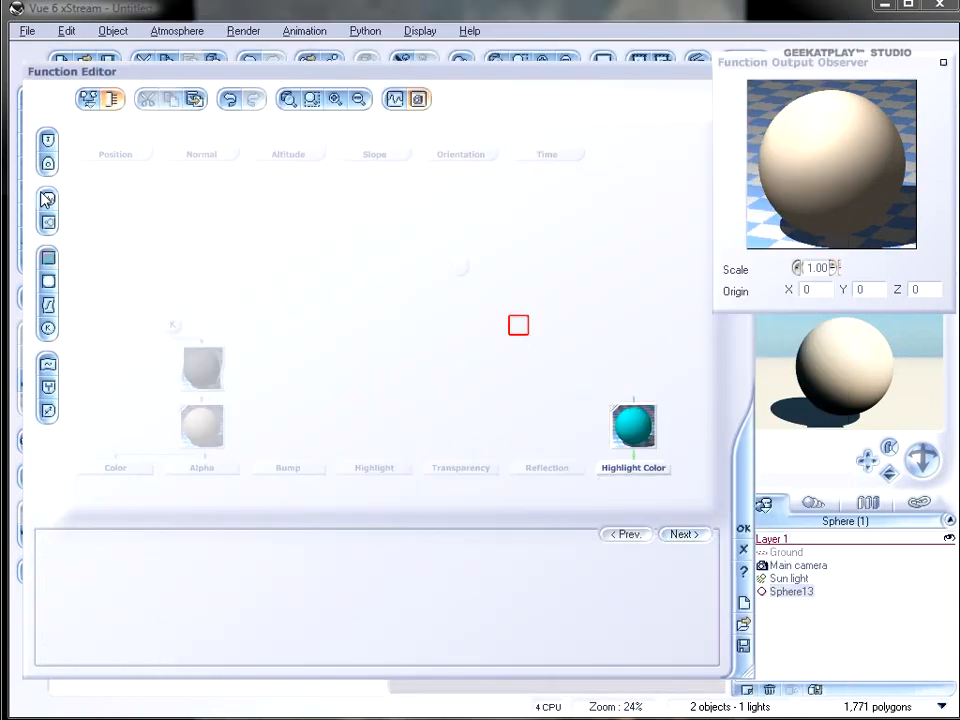
pyautogui.click(47, 200)
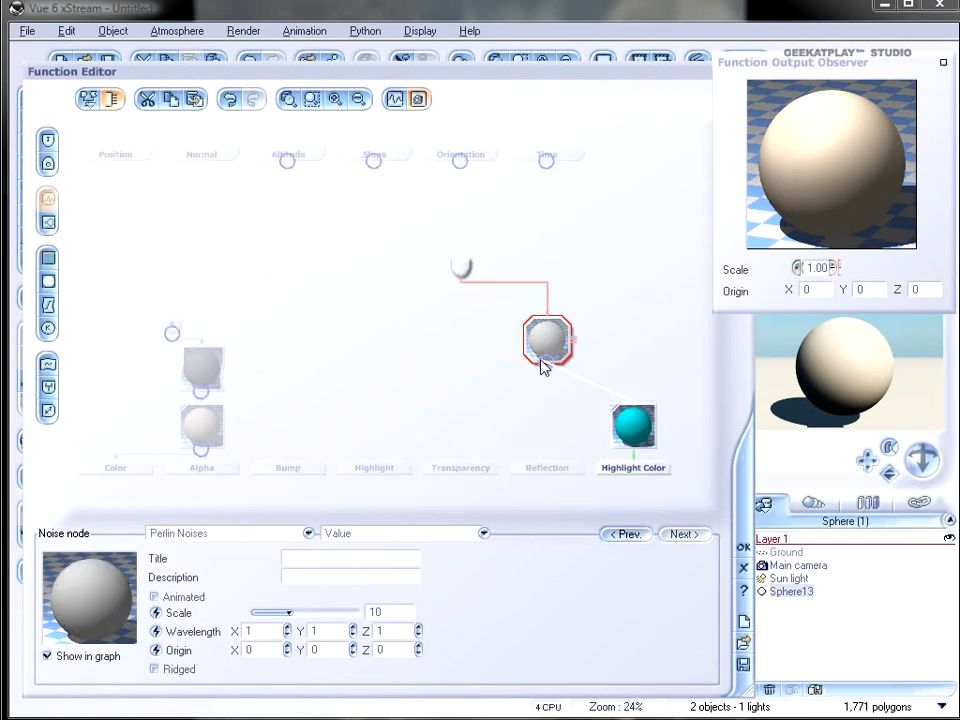
pyautogui.moveTo(542, 369); pyautogui.dragTo(648, 420)
pyautogui.moveTo(332, 611); pyautogui.dragTo(308, 609)
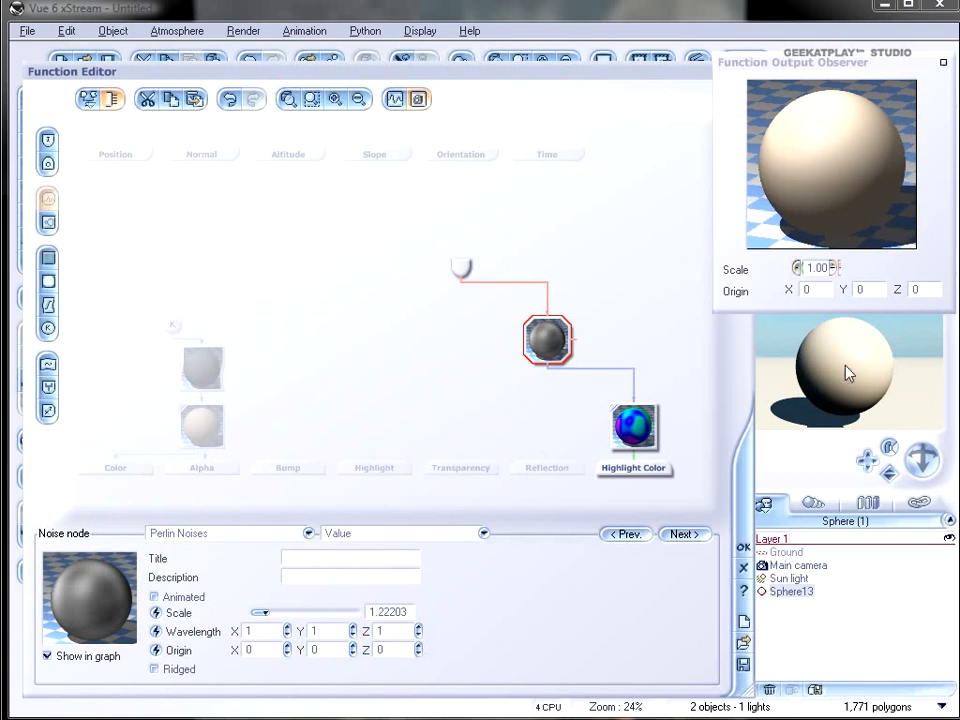
# Set the Perlin noise scale to about 1.97, and make the material's highlight much brighter with its global size at the dull end
pyautogui.moveTo(290, 601); pyautogui.dragTo(306, 602)
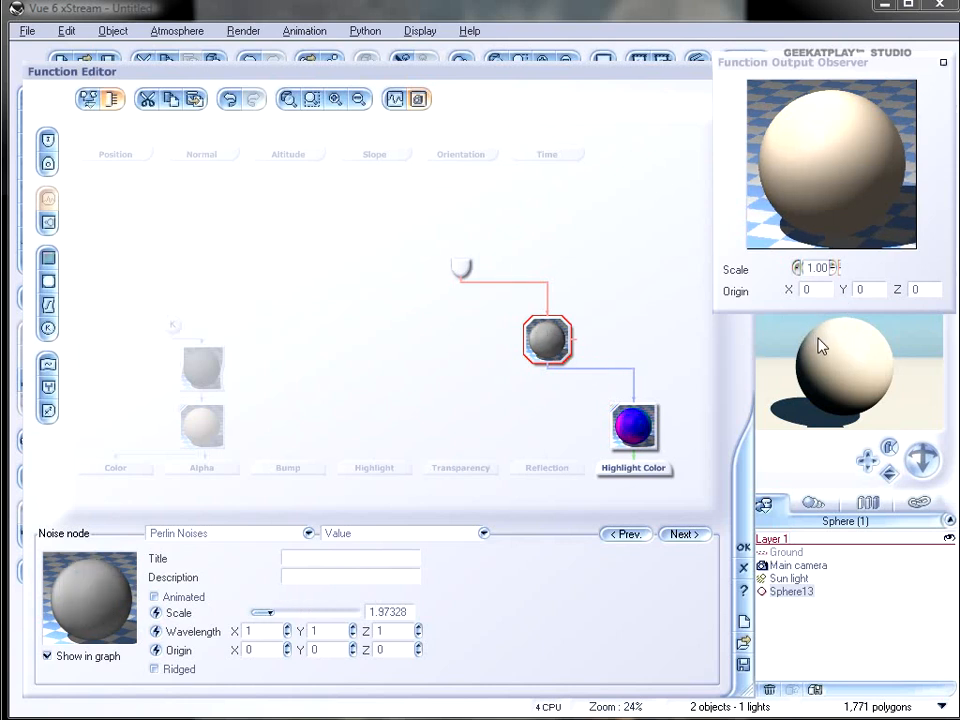
pyautogui.click(741, 546)
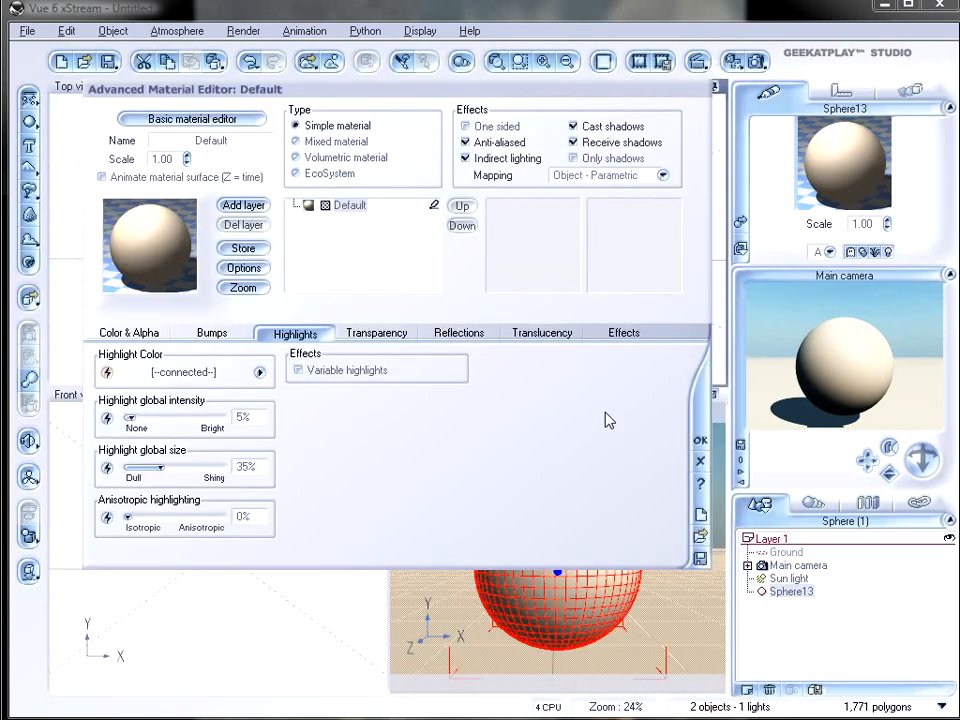
pyautogui.moveTo(132, 419); pyautogui.dragTo(255, 422)
pyautogui.moveTo(162, 467); pyautogui.dragTo(124, 462)
pyautogui.click(700, 440)
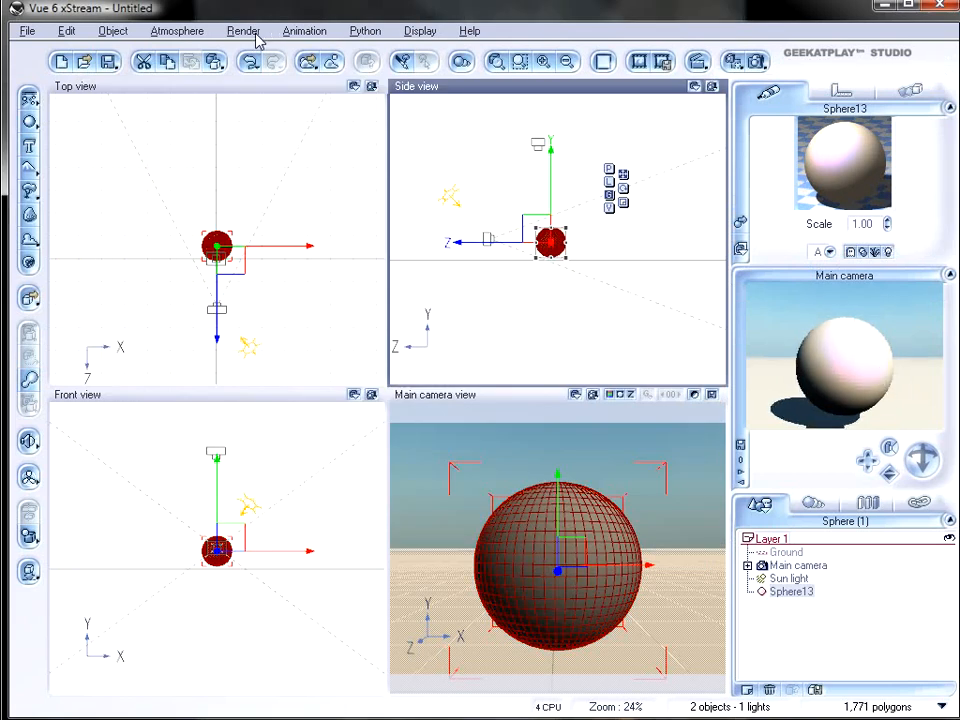
# Lower the atmosphere's global light intensity to -0.71 and render the main camera view to check the highlight
pyautogui.click(185, 32)
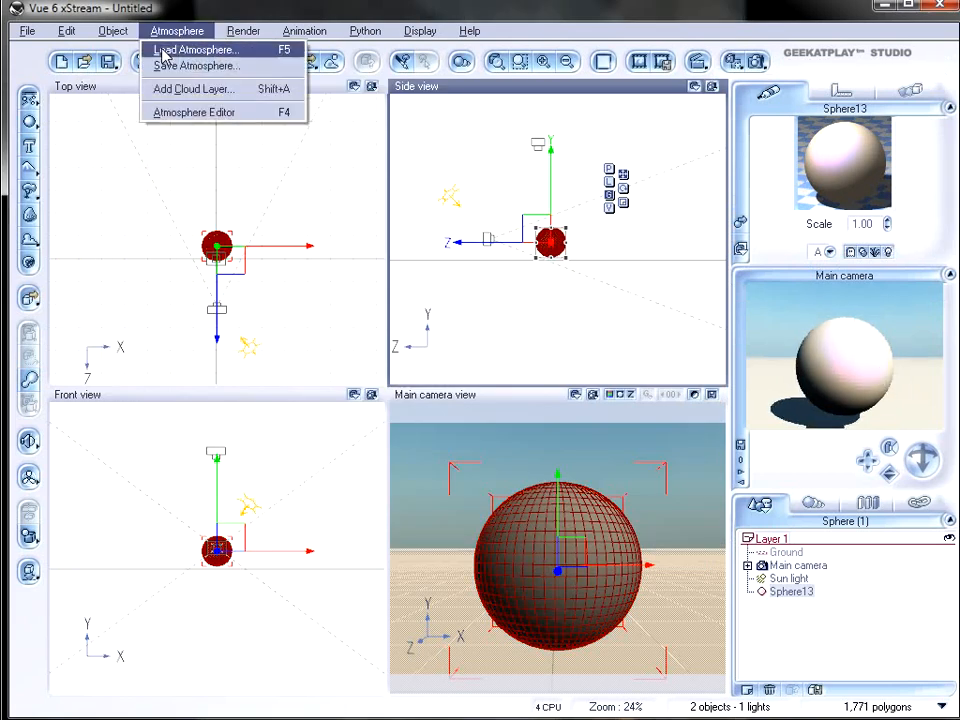
pyautogui.click(205, 113)
pyautogui.moveTo(420, 366); pyautogui.dragTo(392, 361)
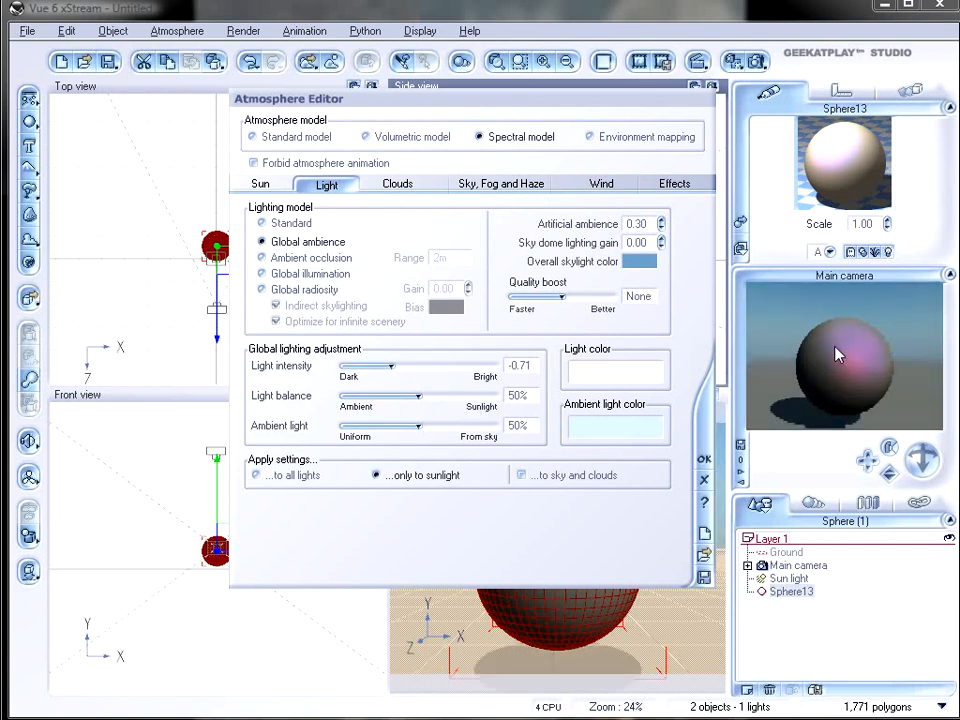
pyautogui.click(706, 459)
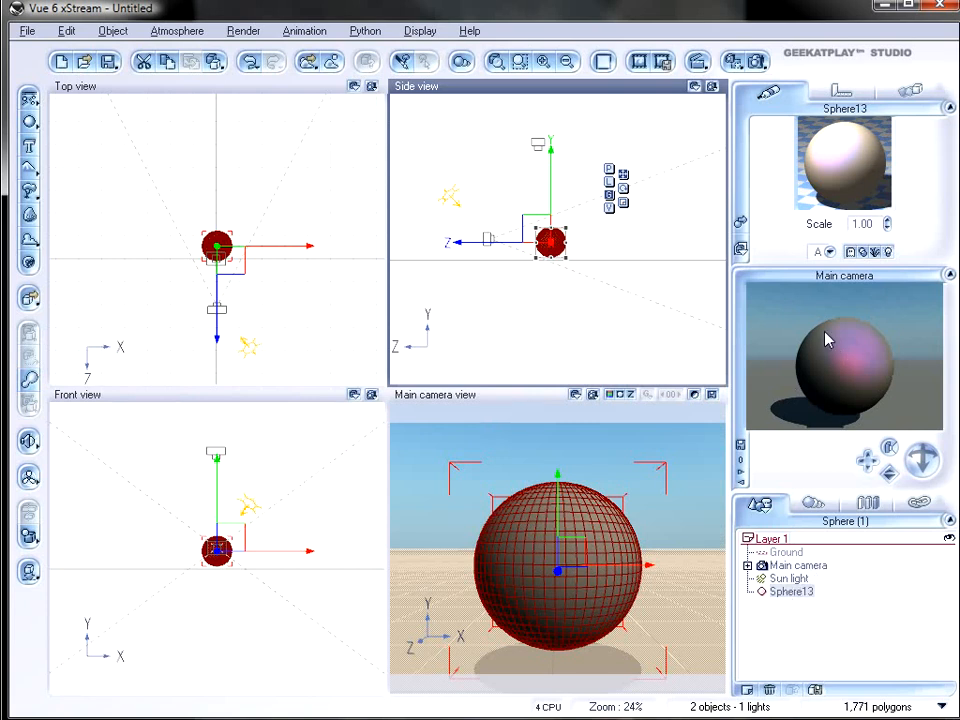
pyautogui.click(745, 60)
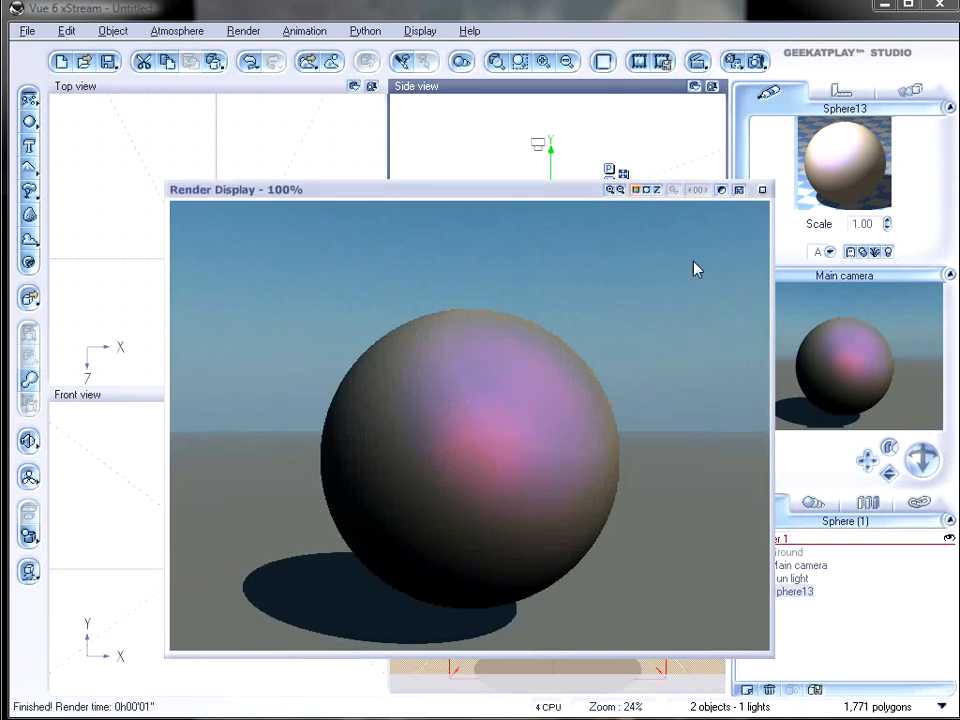
pyautogui.click(762, 189)
# Make the main camera track Sphere13 and move it around the sphere in the top view, ending on its +X side
pyautogui.click(798, 565)
pyautogui.click(910, 91)
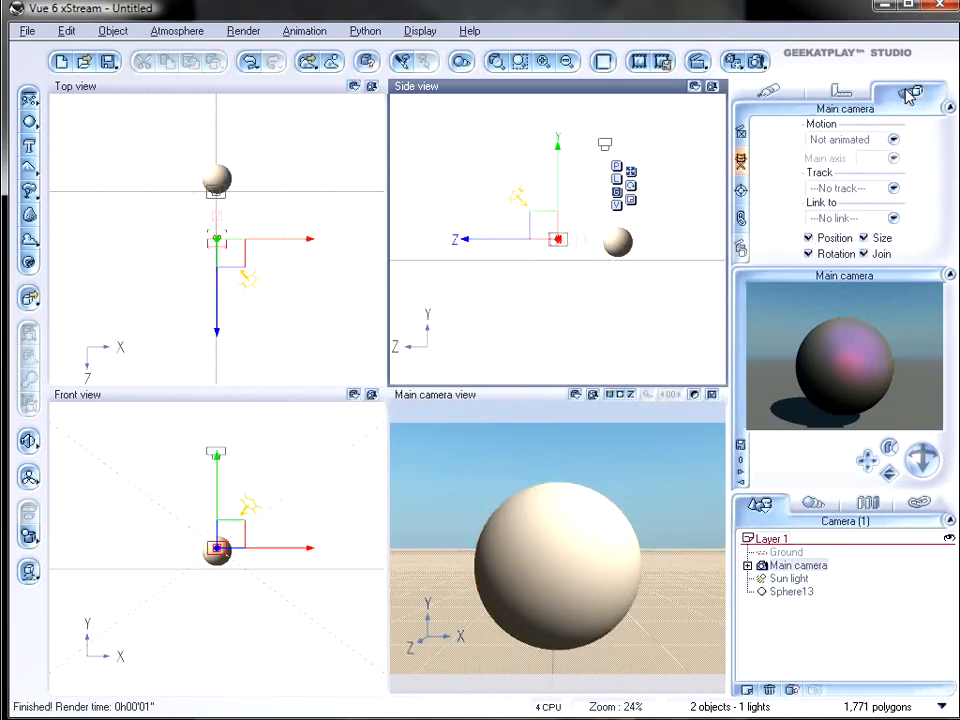
pyautogui.click(893, 188)
pyautogui.click(826, 241)
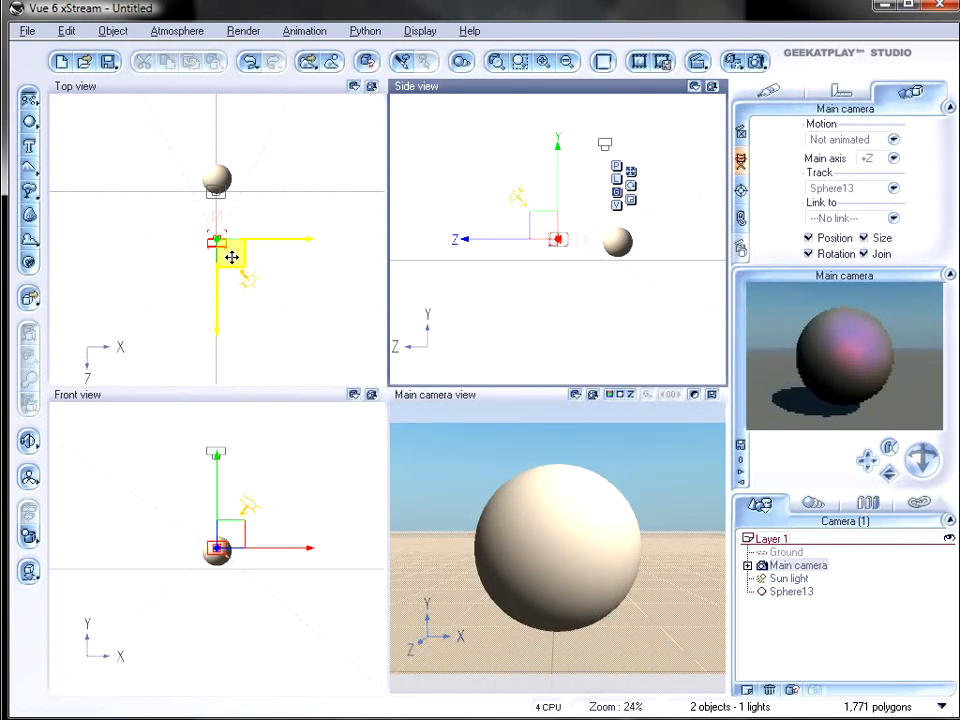
pyautogui.moveTo(231, 257); pyautogui.dragTo(195, 242)
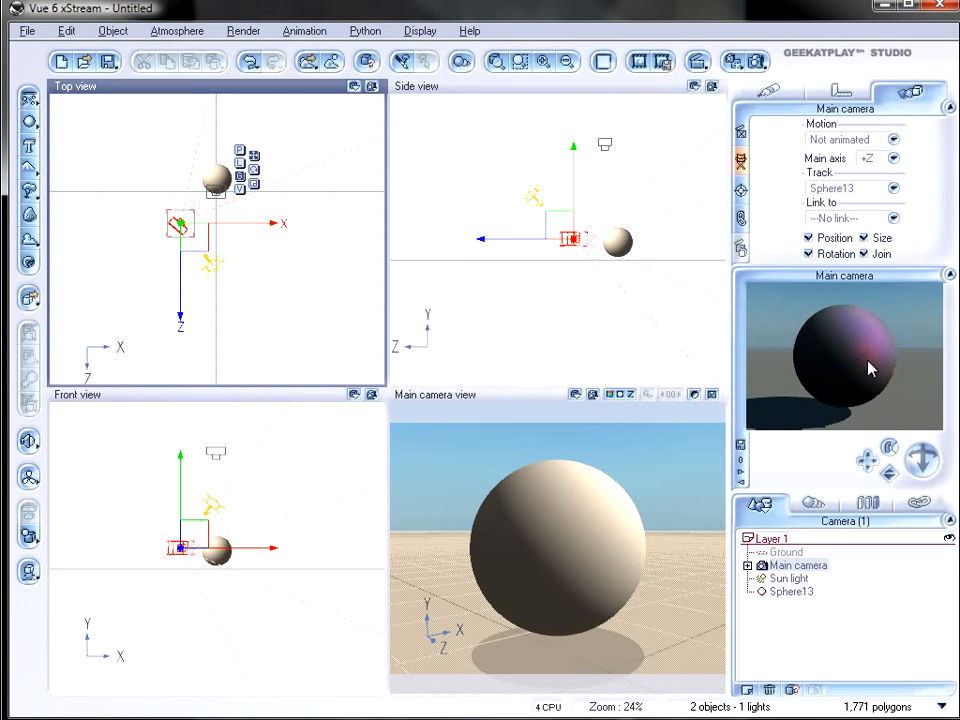
pyautogui.moveTo(195, 238); pyautogui.dragTo(293, 215)
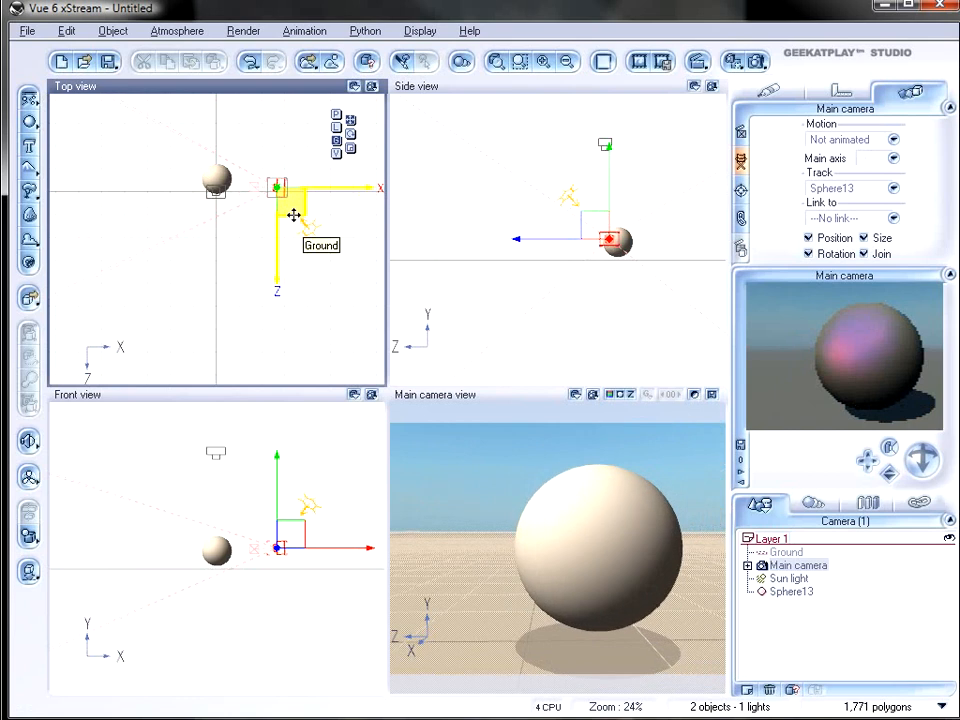
# Reposition the sun light in the top and side views so it shines on the sphere from the +Z side
pyautogui.click(789, 578)
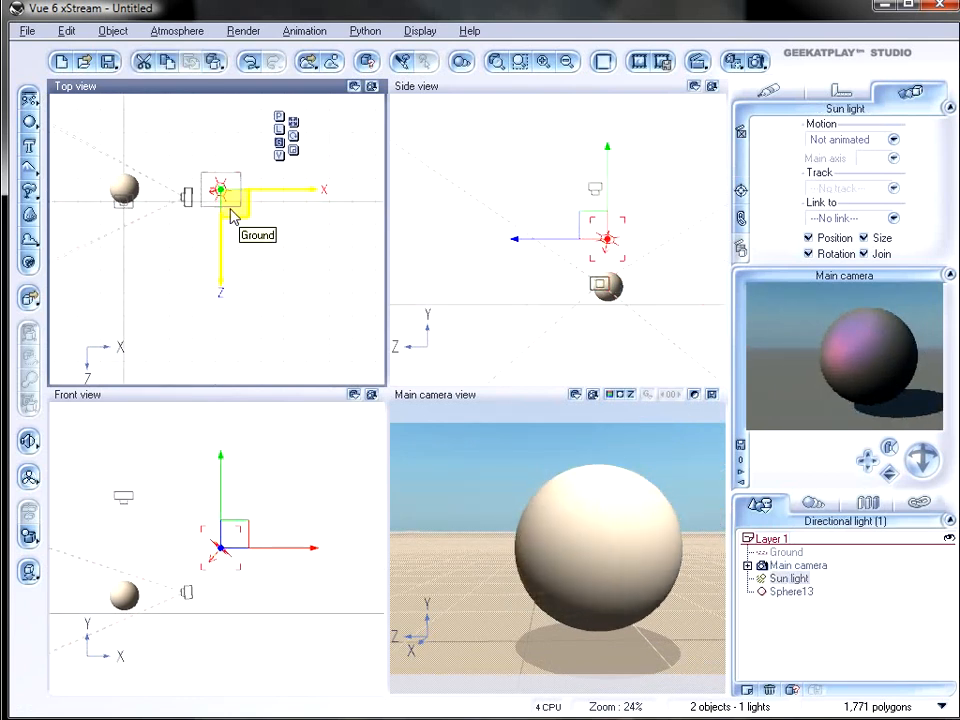
pyautogui.moveTo(231, 216); pyautogui.dragTo(210, 252)
pyautogui.moveTo(551, 221); pyautogui.dragTo(540, 243)
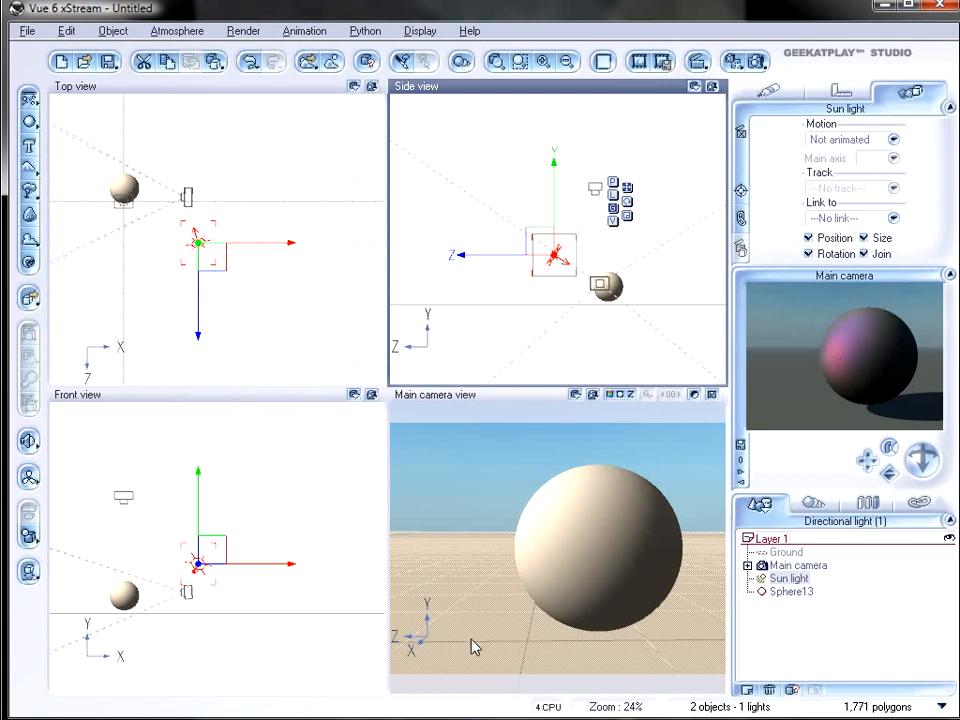
# Load the Default atmosphere from the Spectral Sunshine collection
pyautogui.click(170, 31)
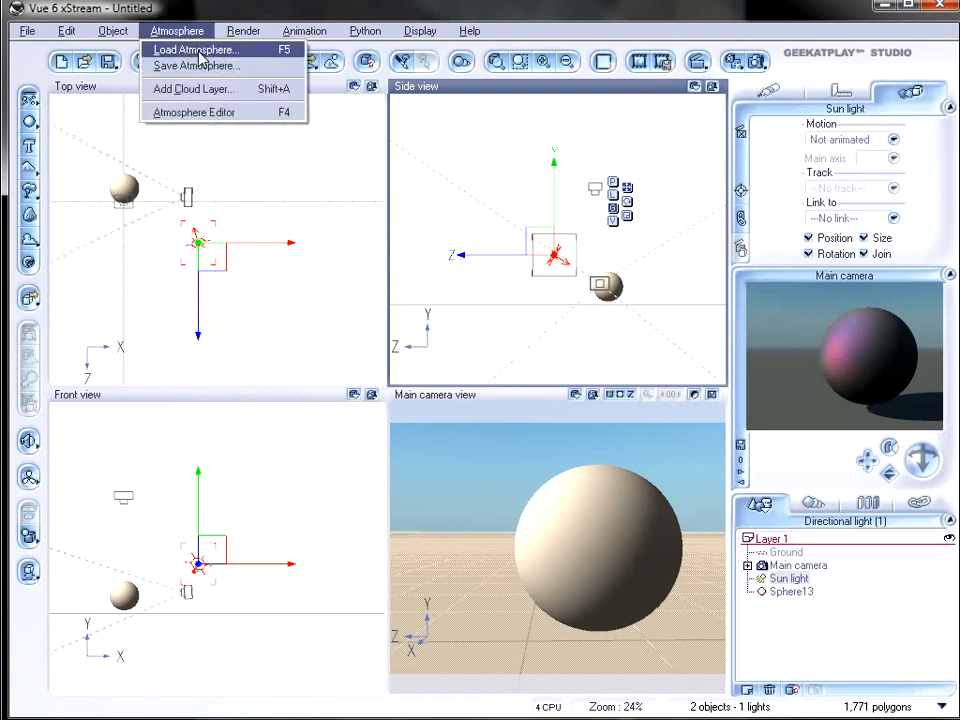
pyautogui.click(198, 58)
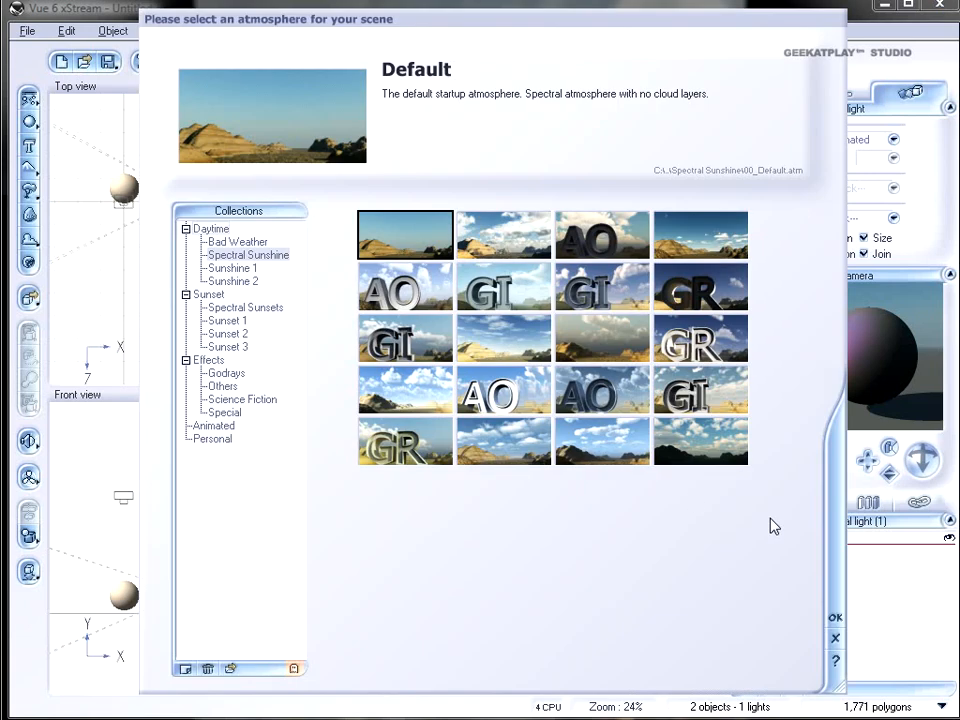
pyautogui.click(838, 624)
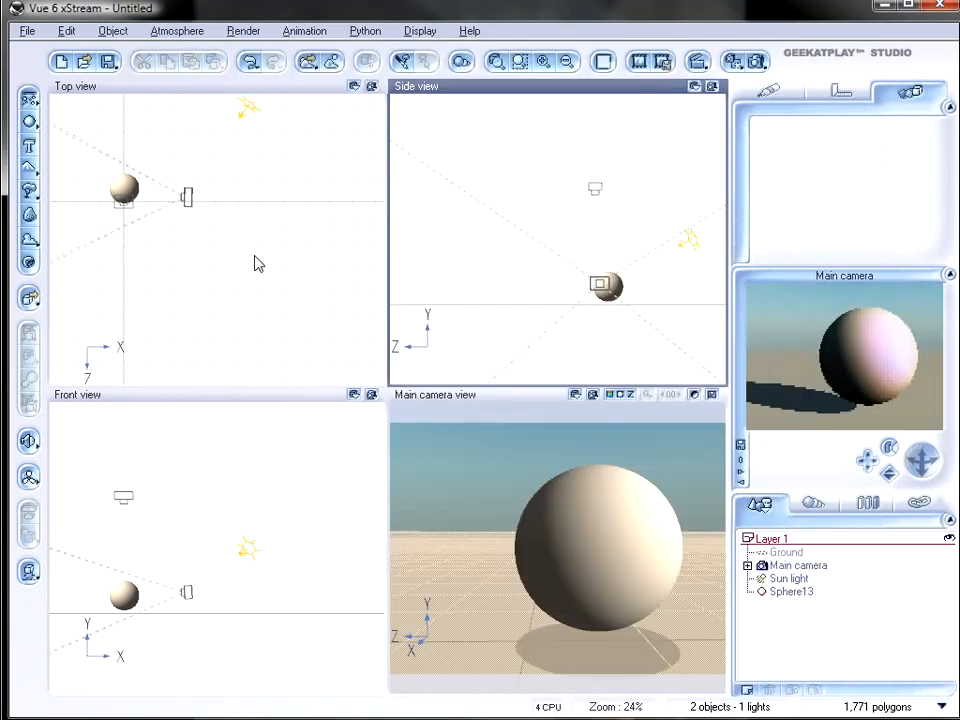
# Move the main camera back in front of the sphere on its +Z side in the top view
pyautogui.click(137, 150)
pyautogui.click(186, 197)
pyautogui.moveTo(204, 204); pyautogui.dragTo(137, 268)
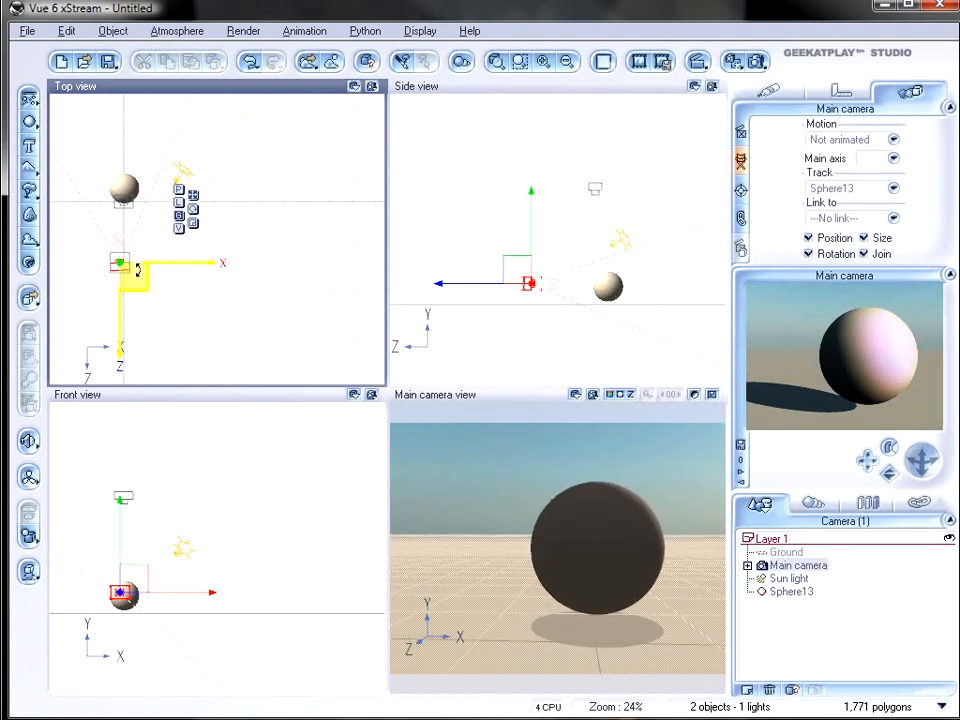
# Select Sphere13 in the side view and delete it from the scene
pyautogui.click(609, 292)
pyautogui.click(610, 289)
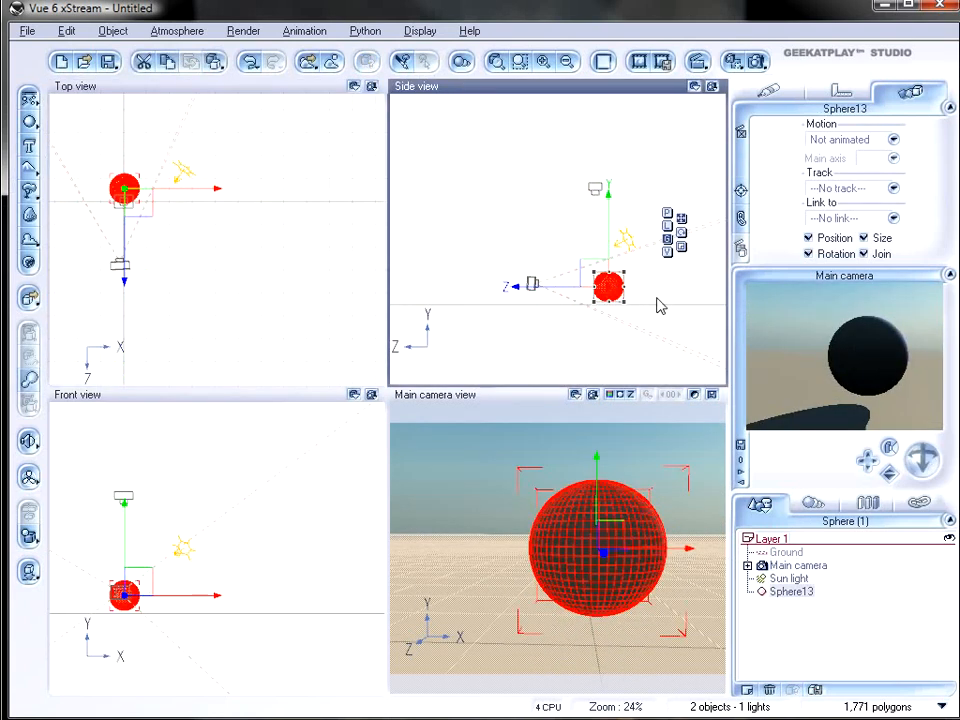
pyautogui.press('Delete')
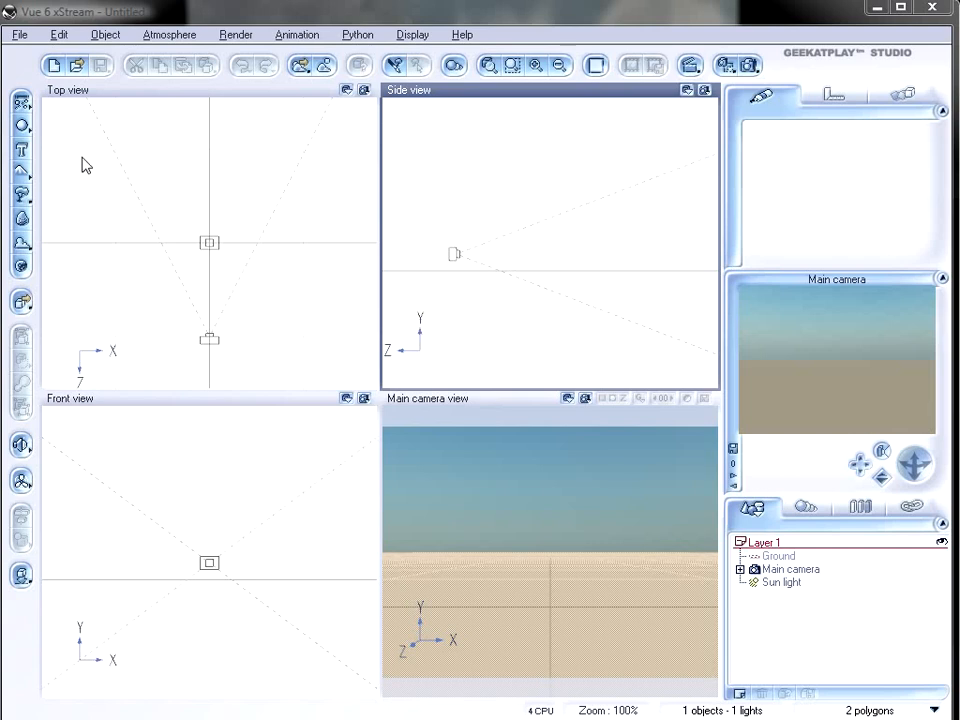
# Add a sphere to the fresh scene in front of the camera and open its material's Highlight Color function
pyautogui.click(21, 122)
pyautogui.moveTo(537, 238); pyautogui.dragTo(586, 240)
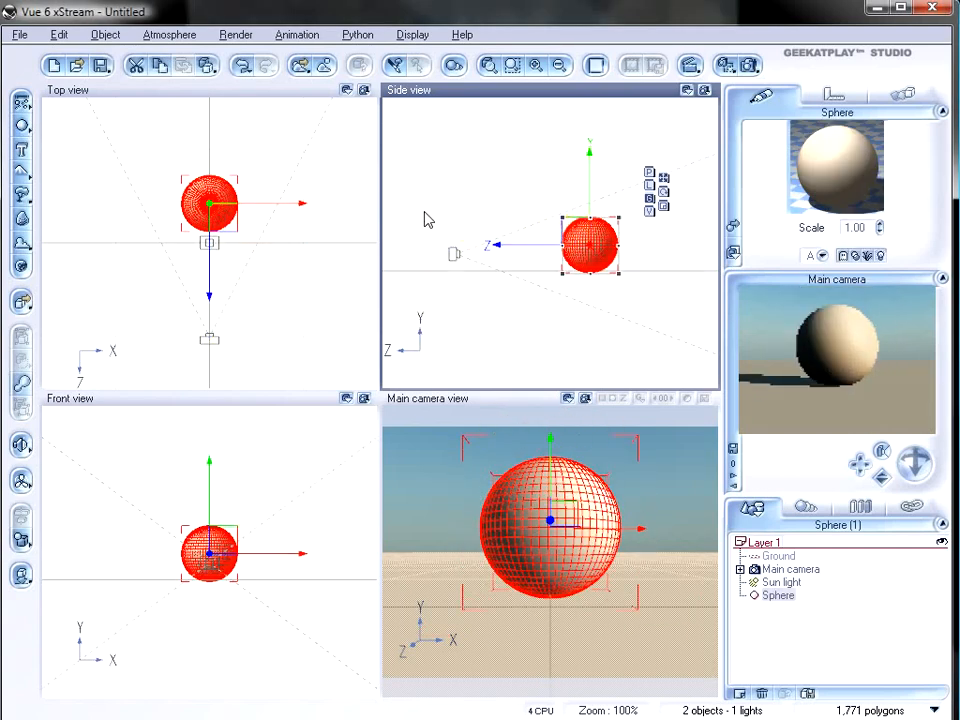
pyautogui.doubleClick(831, 189)
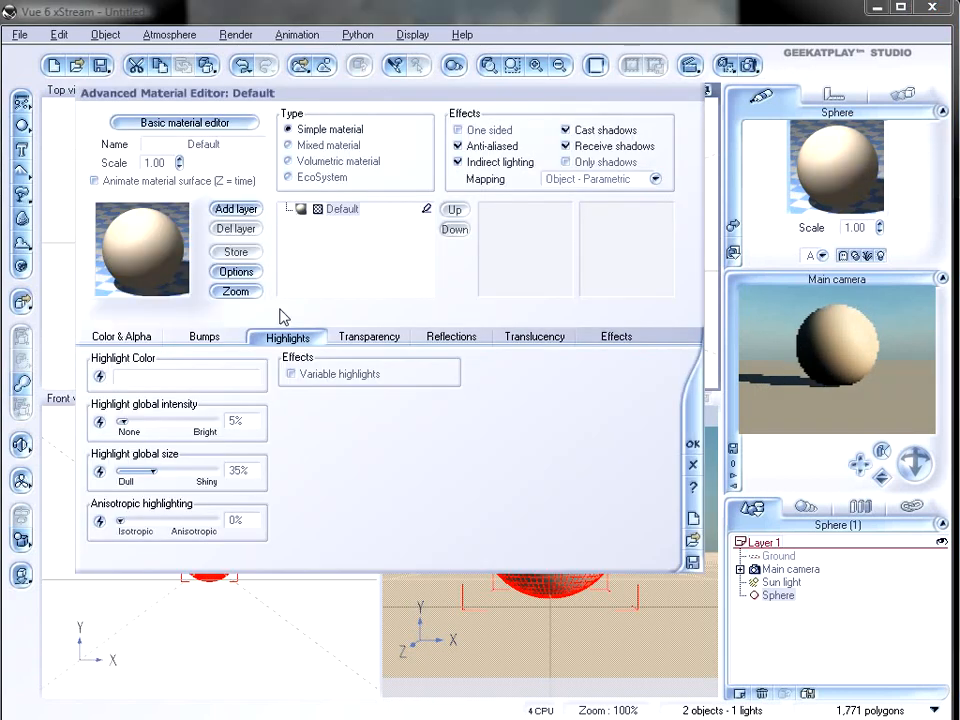
pyautogui.click(99, 376)
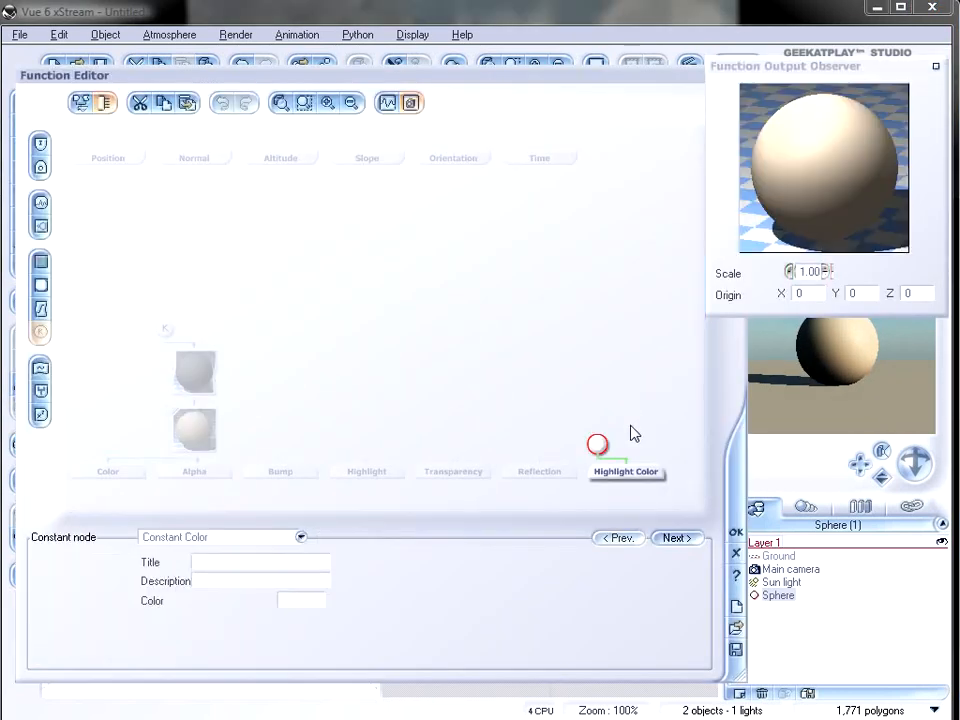
# Add an Anisotropic Direction input node to the highlight graph and place it above the constant color node
pyautogui.moveTo(599, 446); pyautogui.dragTo(600, 392)
pyautogui.rightClick(415, 304)
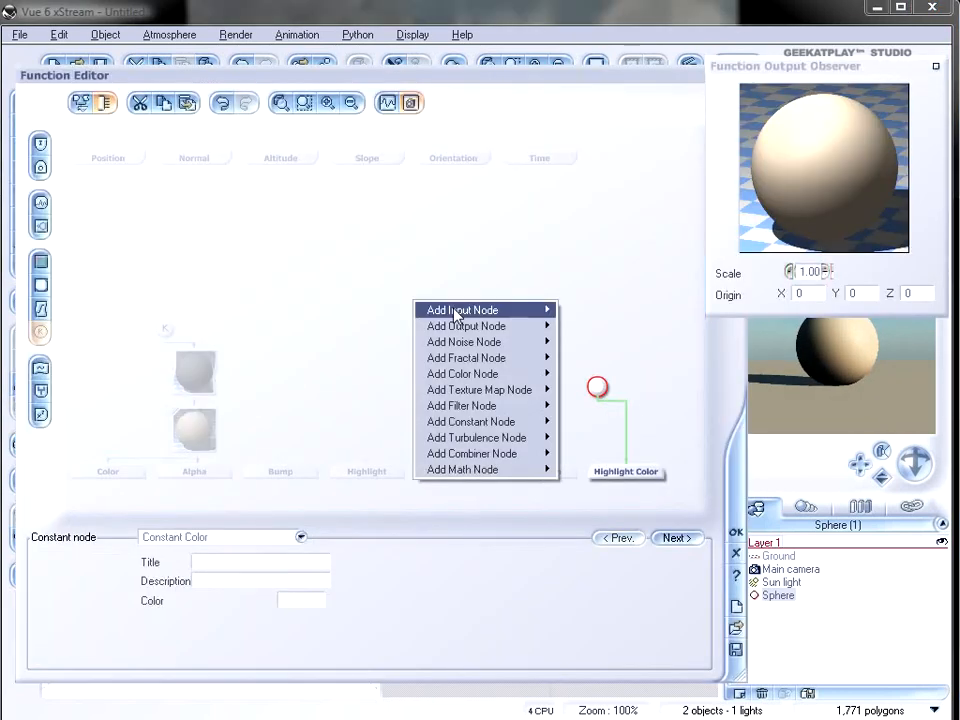
pyautogui.moveTo(455, 312)
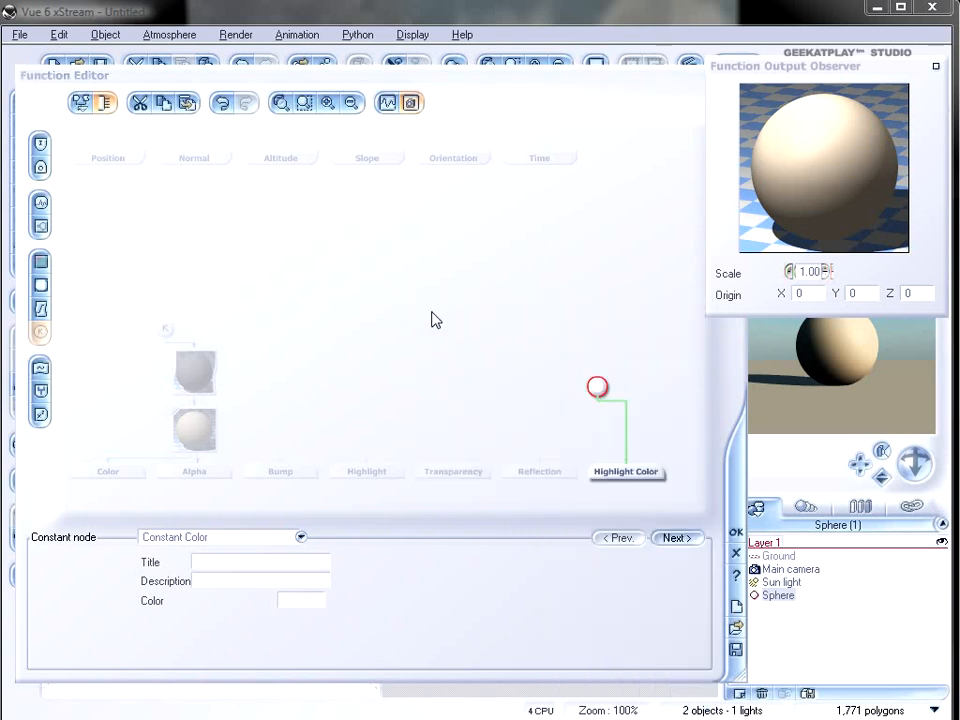
pyautogui.rightClick(420, 322)
pyautogui.moveTo(495, 327)
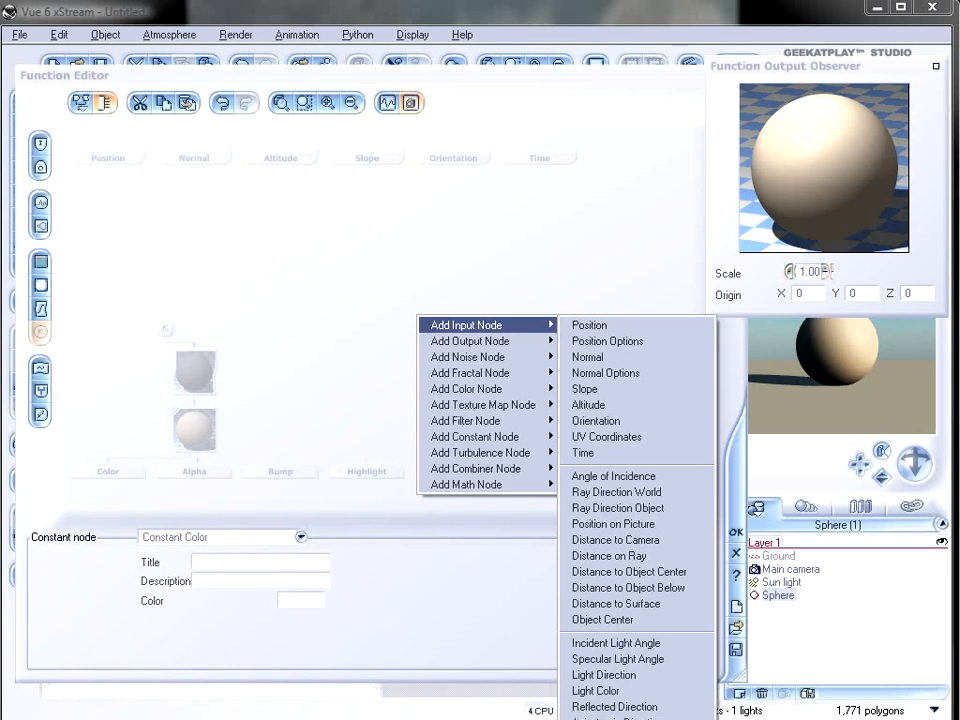
pyautogui.click(636, 717)
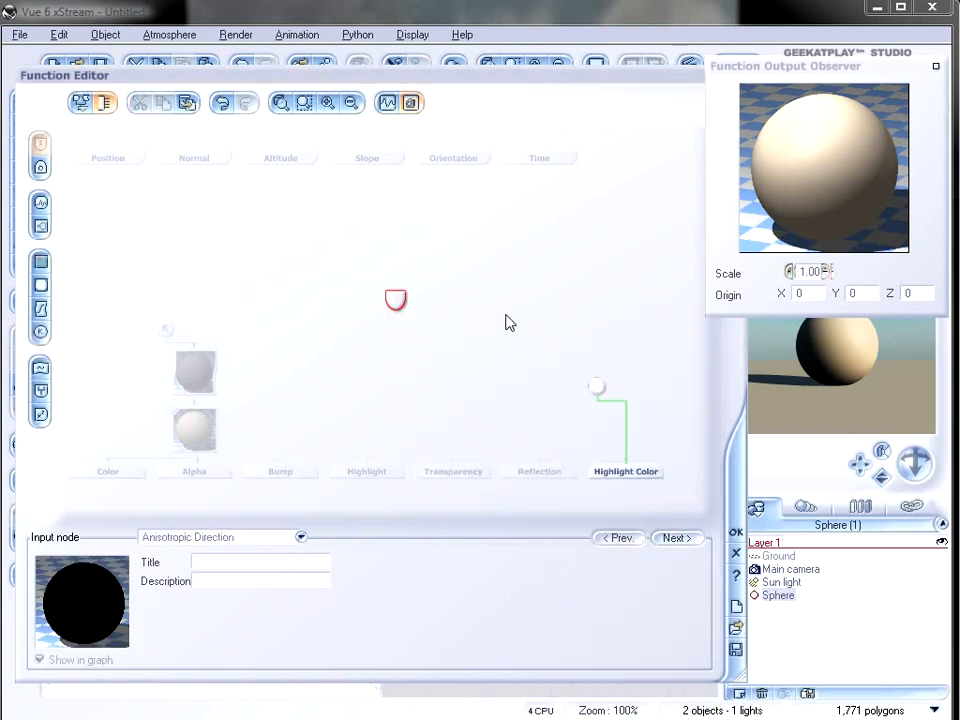
pyautogui.moveTo(393, 303); pyautogui.dragTo(570, 306)
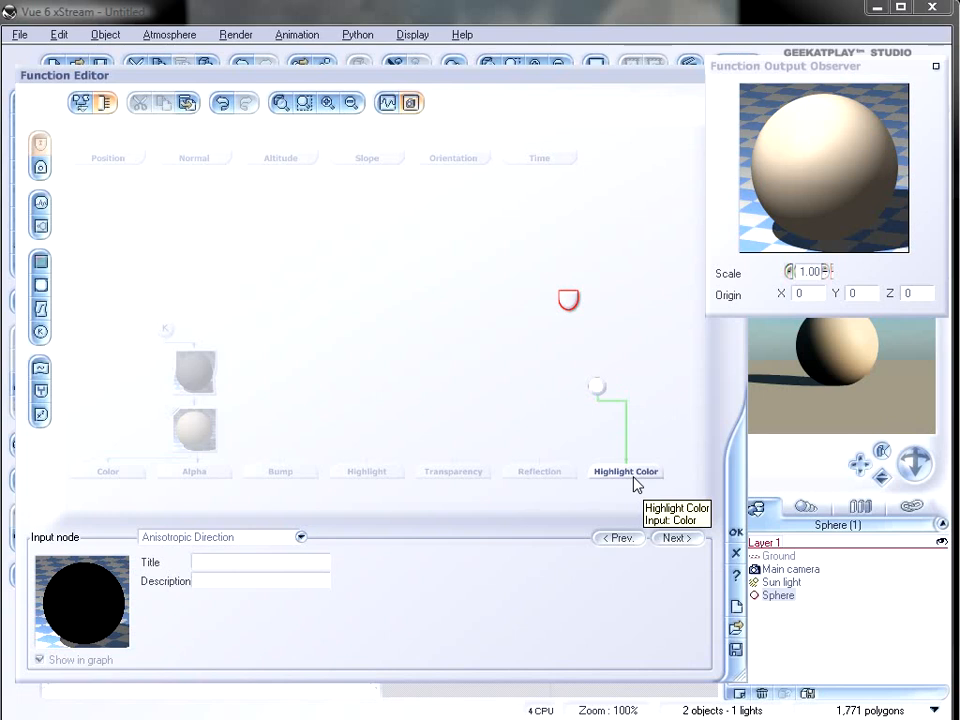
# Replace the constant node feeding Highlight Color with a Color map node that uses the Rainbow color map
pyautogui.click(597, 387)
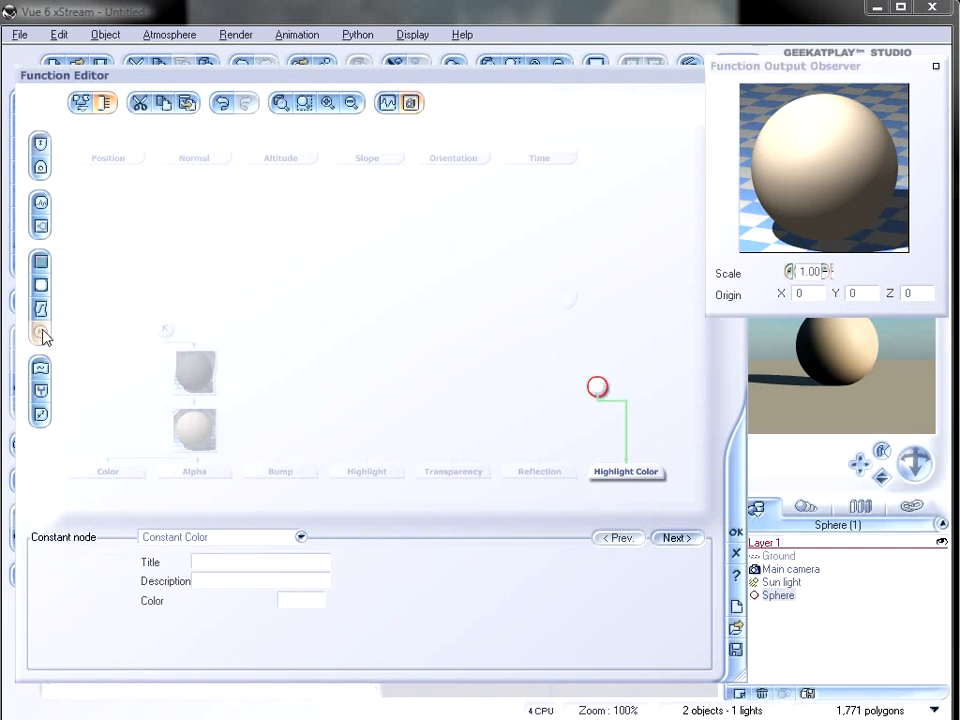
pyautogui.click(41, 261)
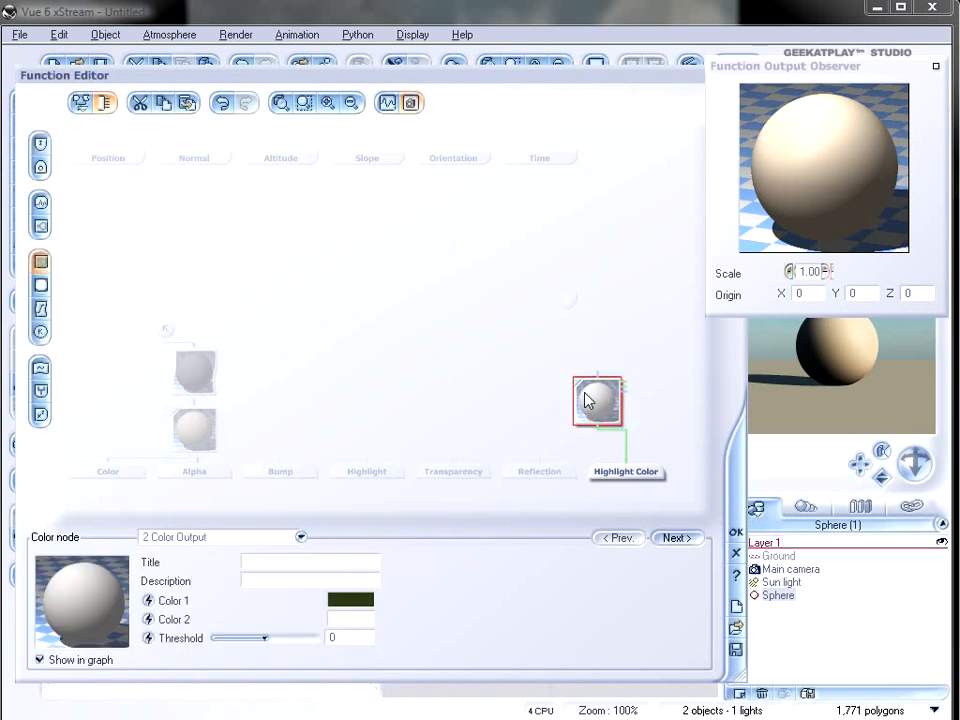
pyautogui.click(270, 538)
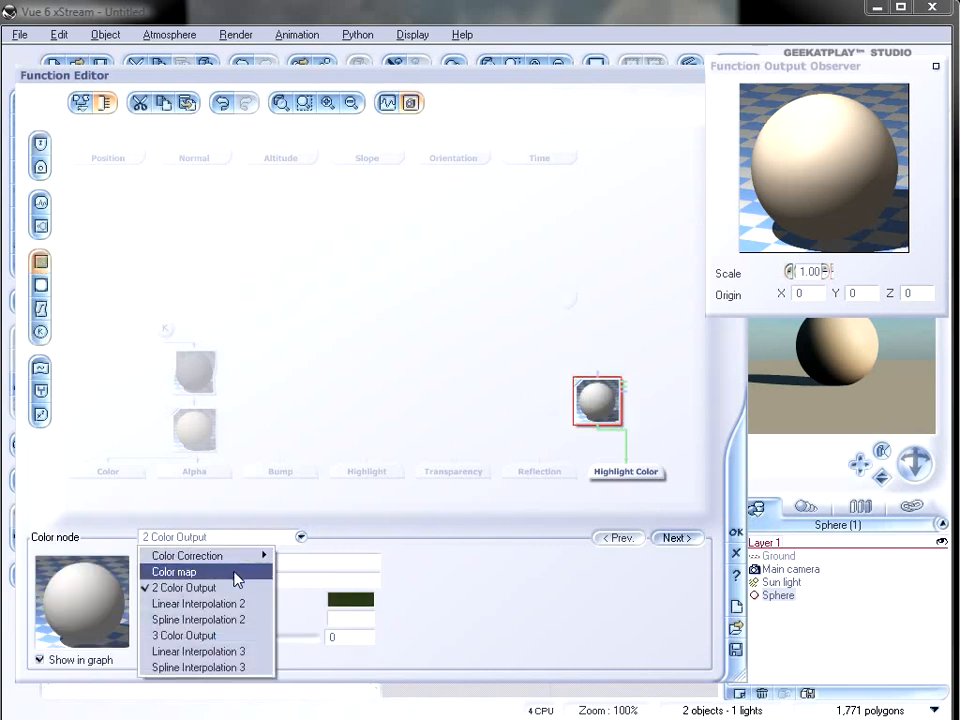
pyautogui.click(237, 580)
pyautogui.click(311, 627)
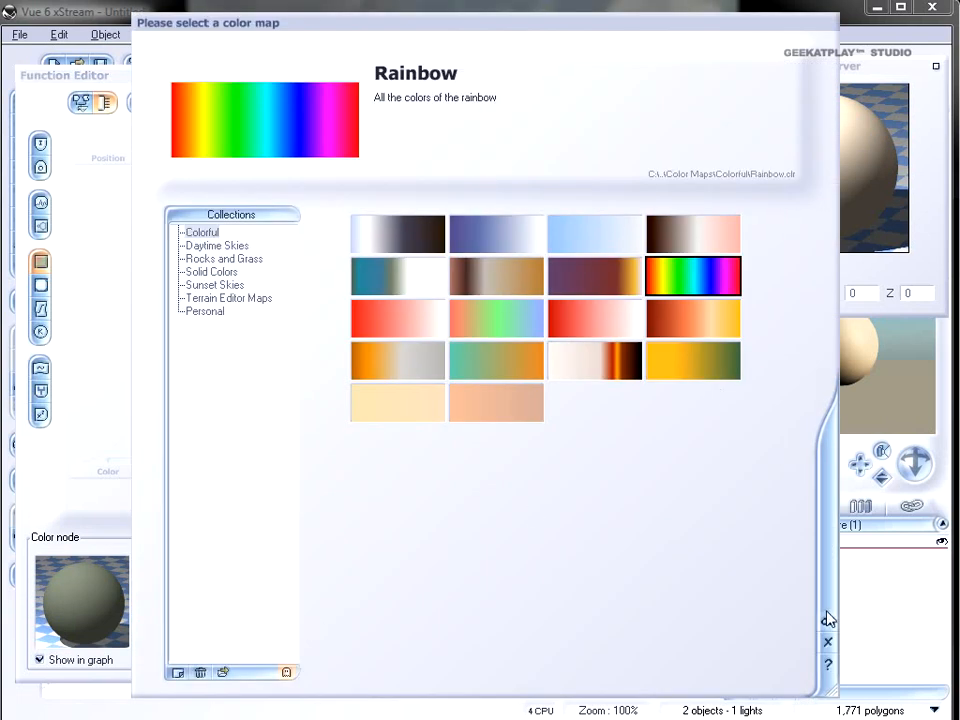
pyautogui.click(829, 619)
# Add a Perlin Noises node and connect it between the Anisotropic Direction input and the rainbow color map
pyautogui.click(509, 243)
pyautogui.moveTo(509, 241); pyautogui.dragTo(478, 240)
pyautogui.click(571, 307)
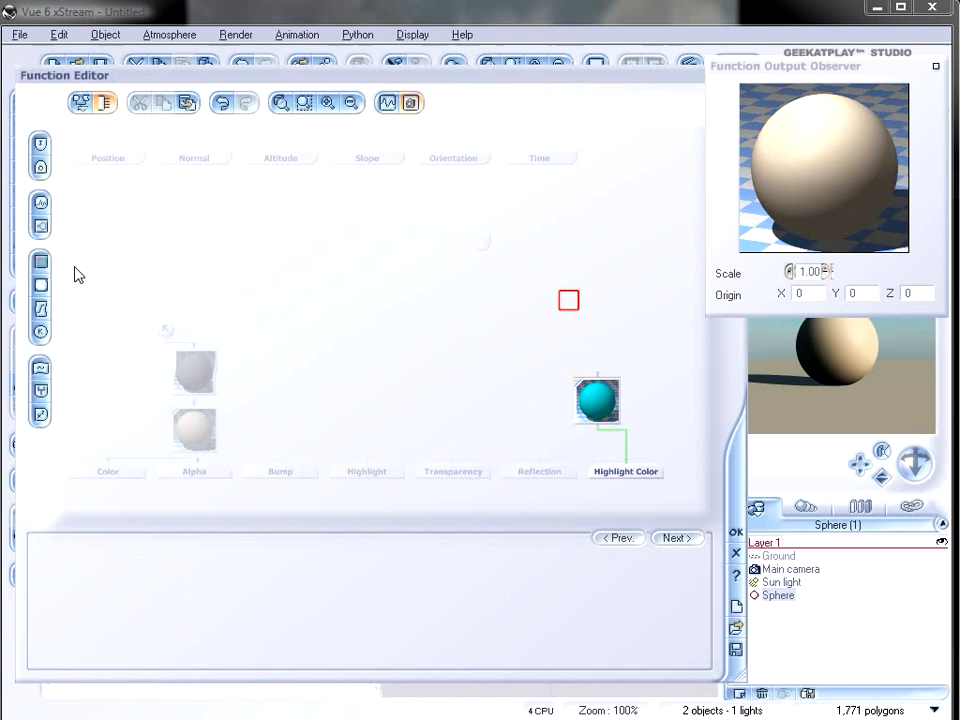
pyautogui.click(41, 203)
pyautogui.moveTo(571, 234); pyautogui.dragTo(588, 222)
pyautogui.moveTo(561, 292); pyautogui.dragTo(534, 222)
pyautogui.moveTo(600, 381); pyautogui.dragTo(566, 318)
pyautogui.click(568, 314)
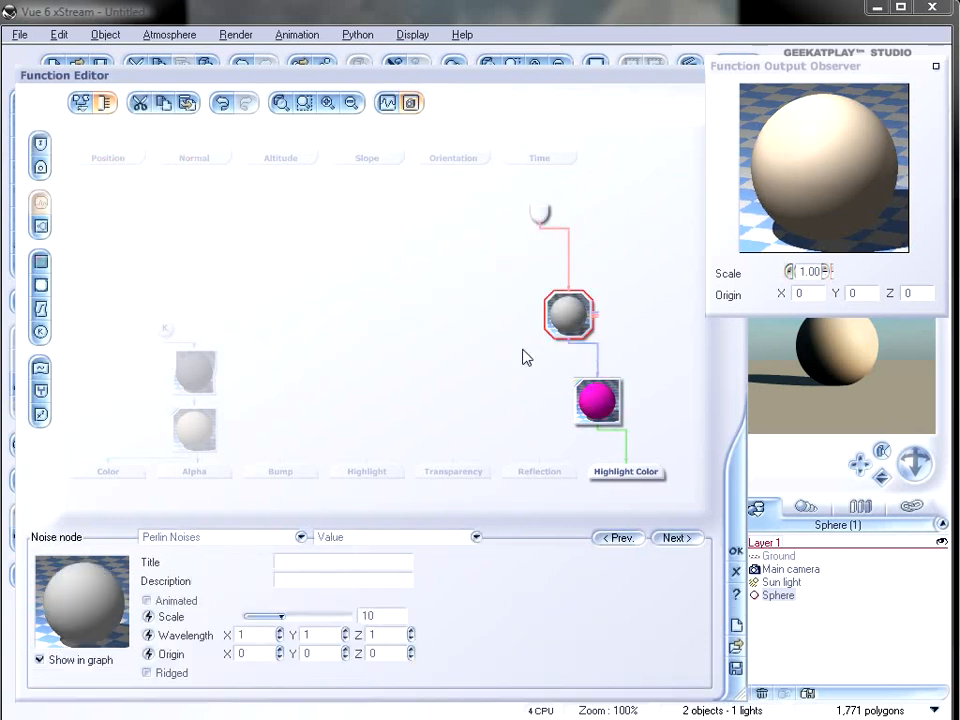
# Set the Perlin noise scale to about 0.41, shift the input node aside and accept the highlight function
pyautogui.moveTo(311, 613)
pyautogui.mouseDown()
pyautogui.moveTo(279, 611)
pyautogui.moveTo(311, 606)
pyautogui.mouseUp()
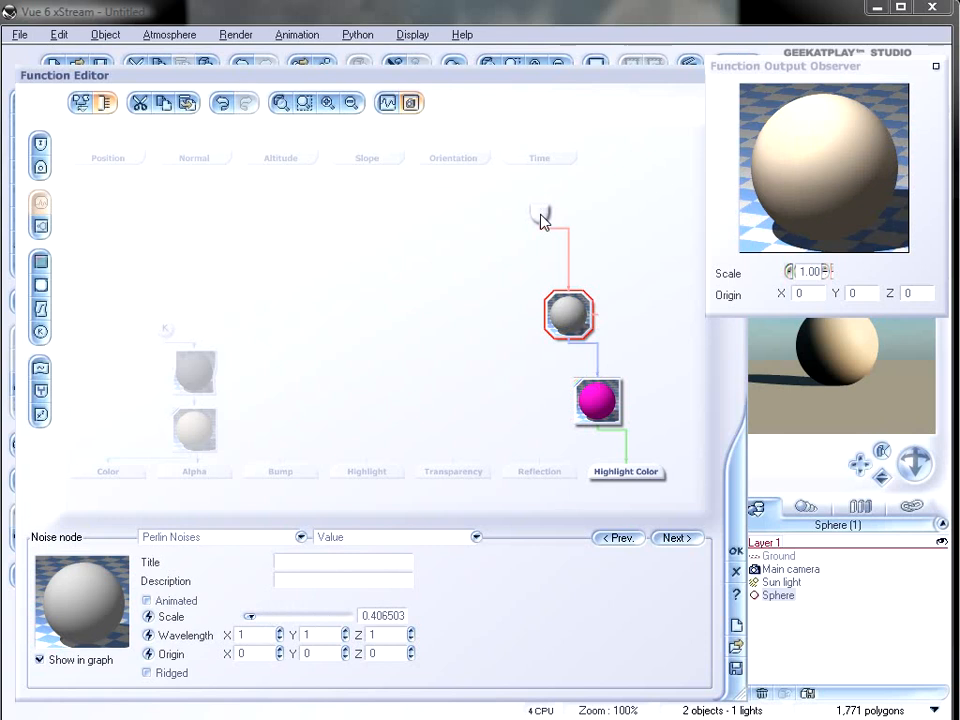
pyautogui.moveTo(541, 220); pyautogui.dragTo(497, 221)
pyautogui.click(735, 551)
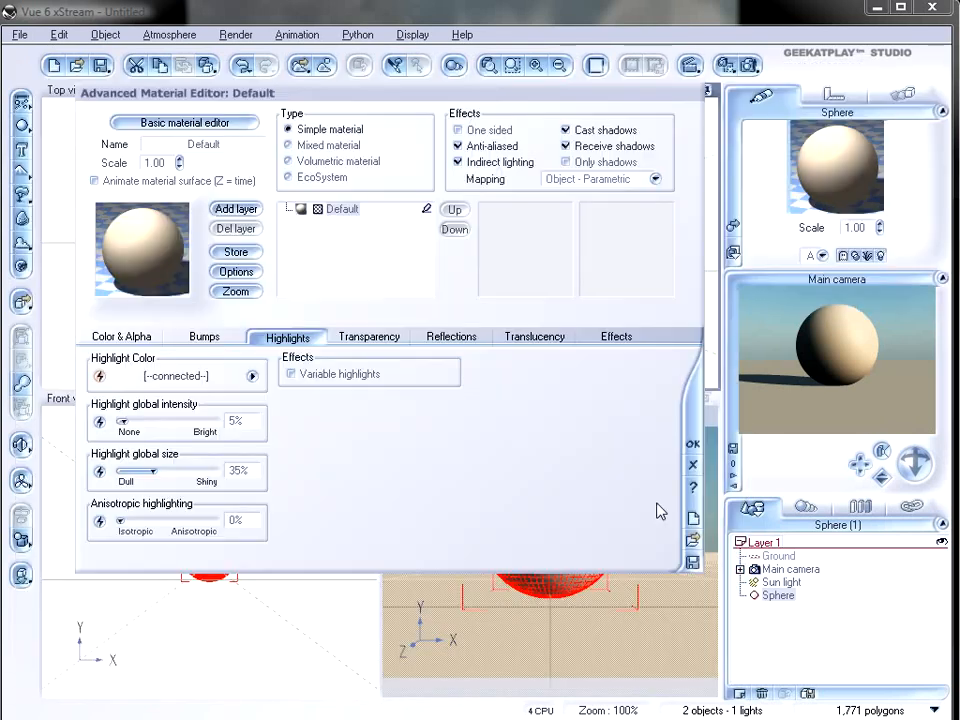
# Set the highlight global intensity to 100% and global size to 0%, accept the material and rotate the sphere about its vertical axis
pyautogui.moveTo(137, 431); pyautogui.dragTo(214, 426)
pyautogui.moveTo(153, 471); pyautogui.dragTo(116, 462)
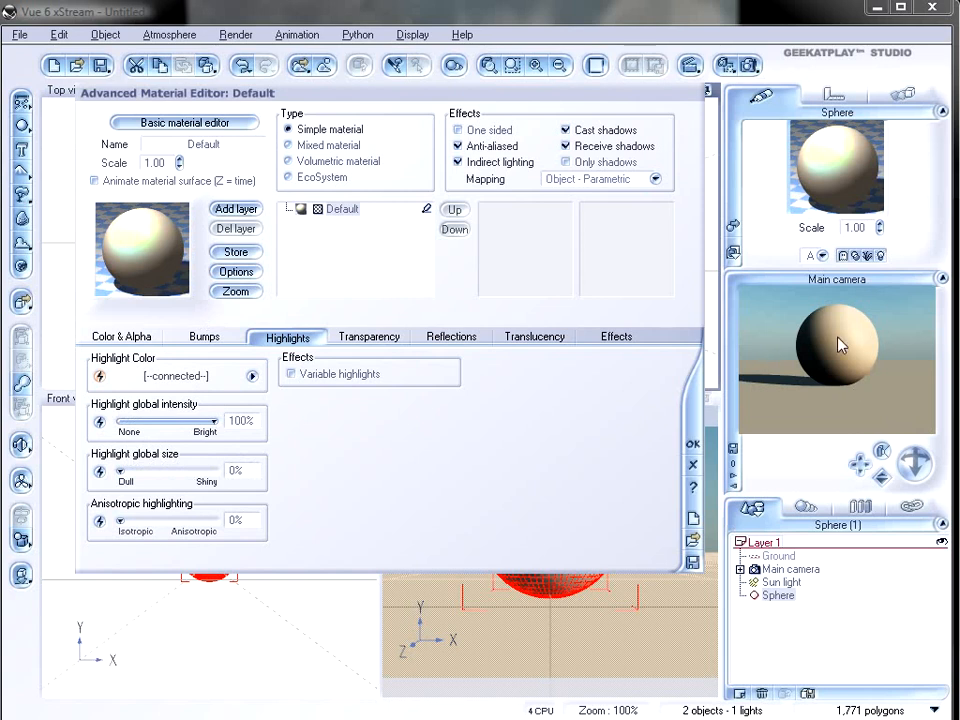
pyautogui.click(692, 445)
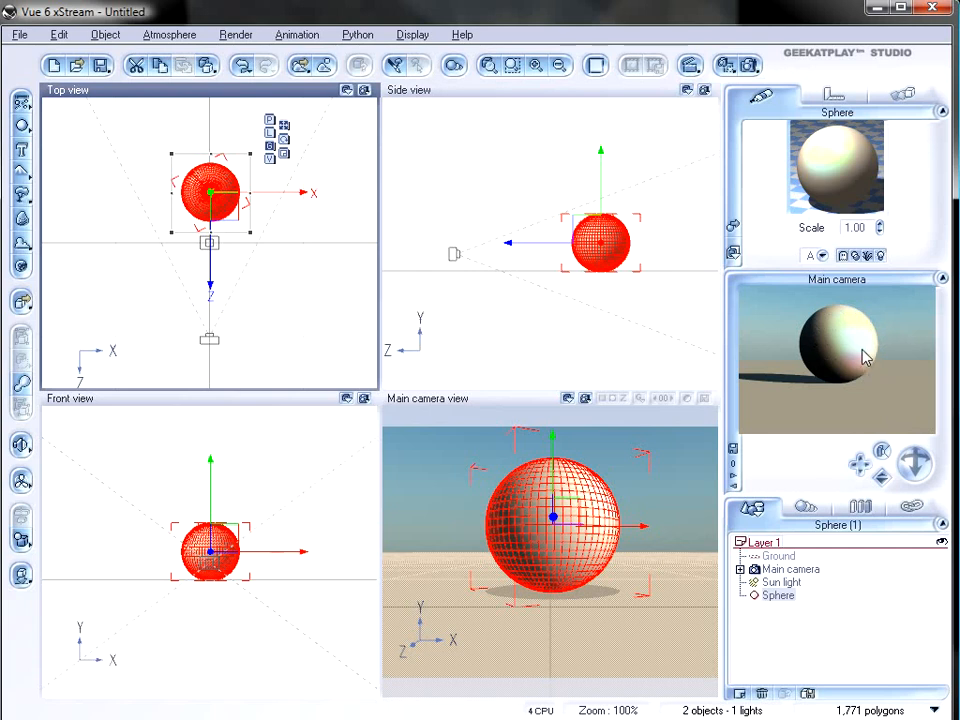
pyautogui.moveTo(261, 234); pyautogui.dragTo(271, 186)
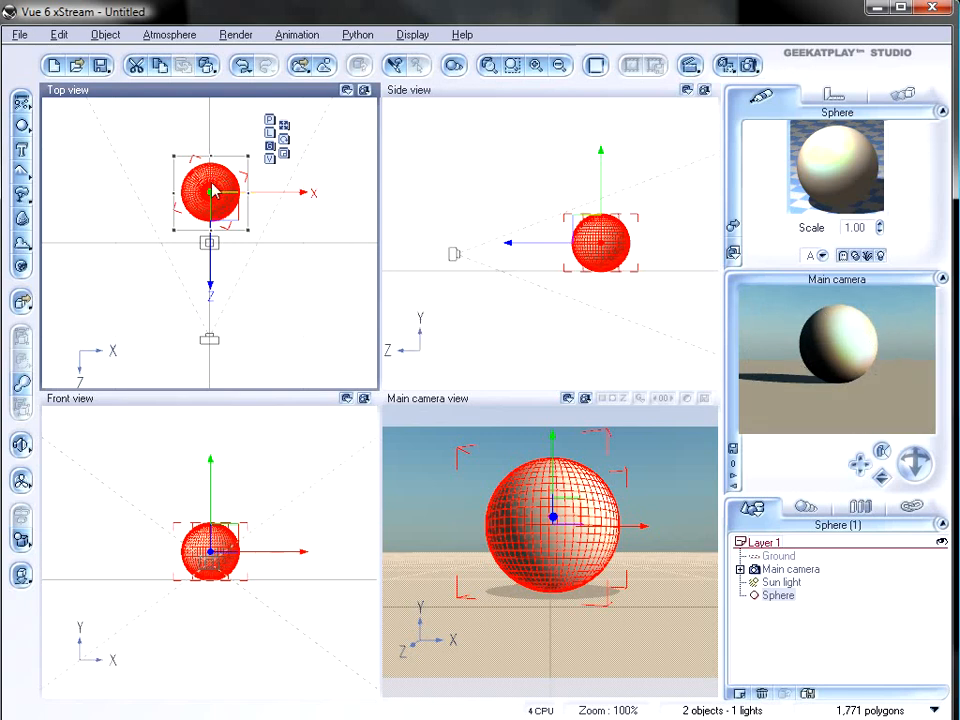
# Replace the sphere with a new one, enlarged into a wide flattened ellipsoid set back from the camera and half sunk into the ground
pyautogui.press('Delete')
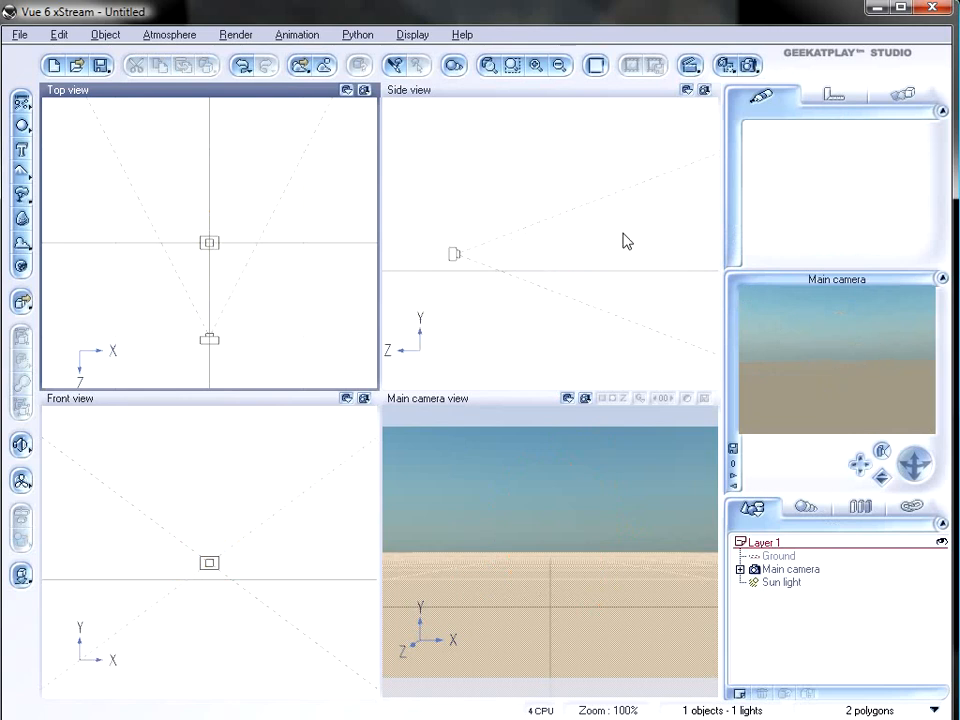
pyautogui.click(21, 126)
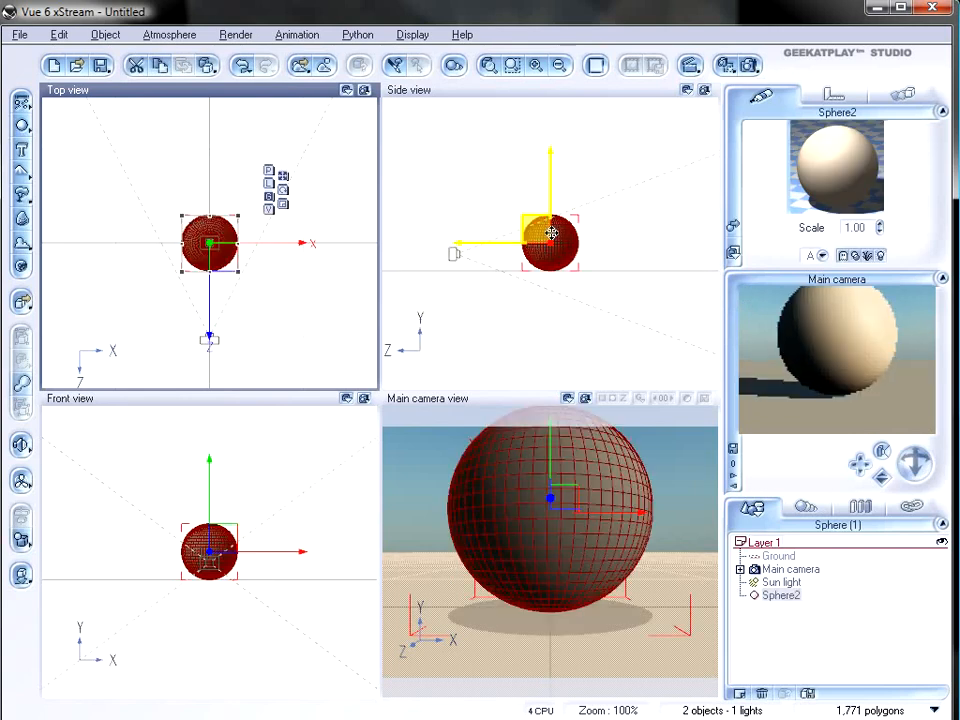
pyautogui.click(553, 232)
pyautogui.moveTo(613, 213); pyautogui.dragTo(891, 197)
pyautogui.moveTo(608, 175); pyautogui.dragTo(632, 232)
pyautogui.moveTo(634, 156); pyautogui.dragTo(627, 249)
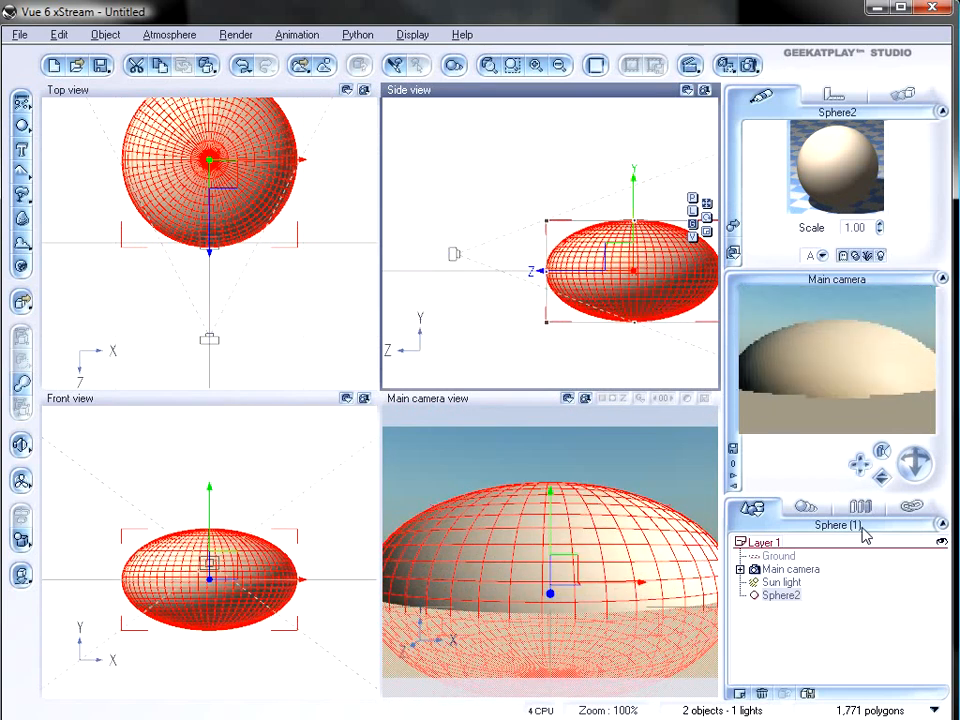
# Raise the main camera and tilt it down so it looks onto the flattened sphere from above
pyautogui.click(790, 569)
pyautogui.moveTo(546, 236); pyautogui.dragTo(484, 137)
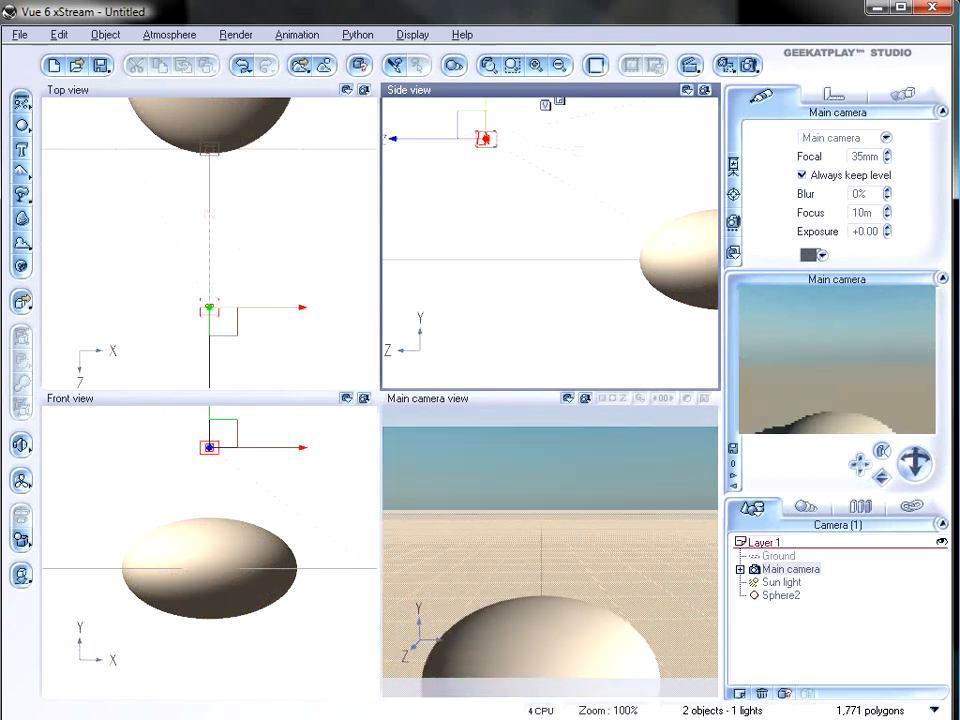
pyautogui.moveTo(915, 461); pyautogui.dragTo(916, 459)
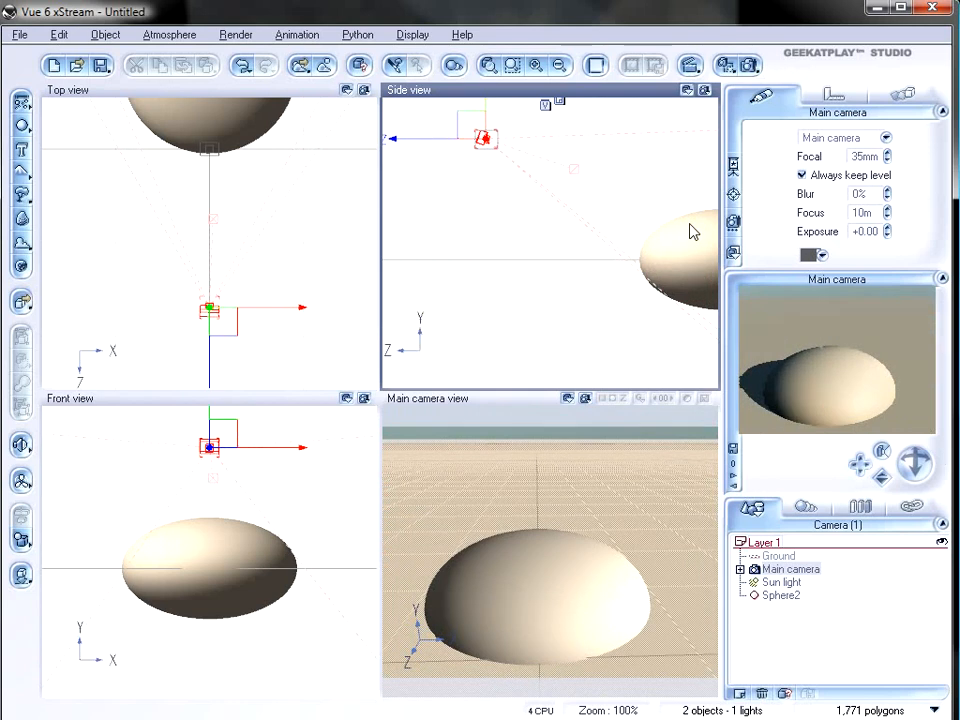
# Change the flattened sphere's material type to EcoSystem
pyautogui.click(690, 232)
pyautogui.doubleClick(847, 172)
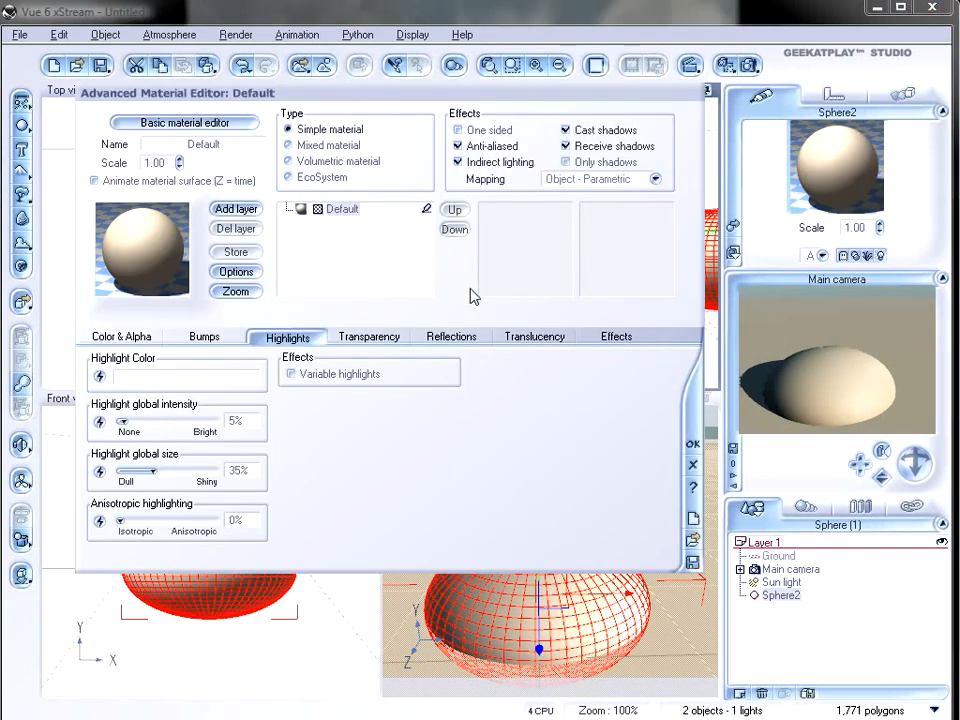
pyautogui.click(320, 178)
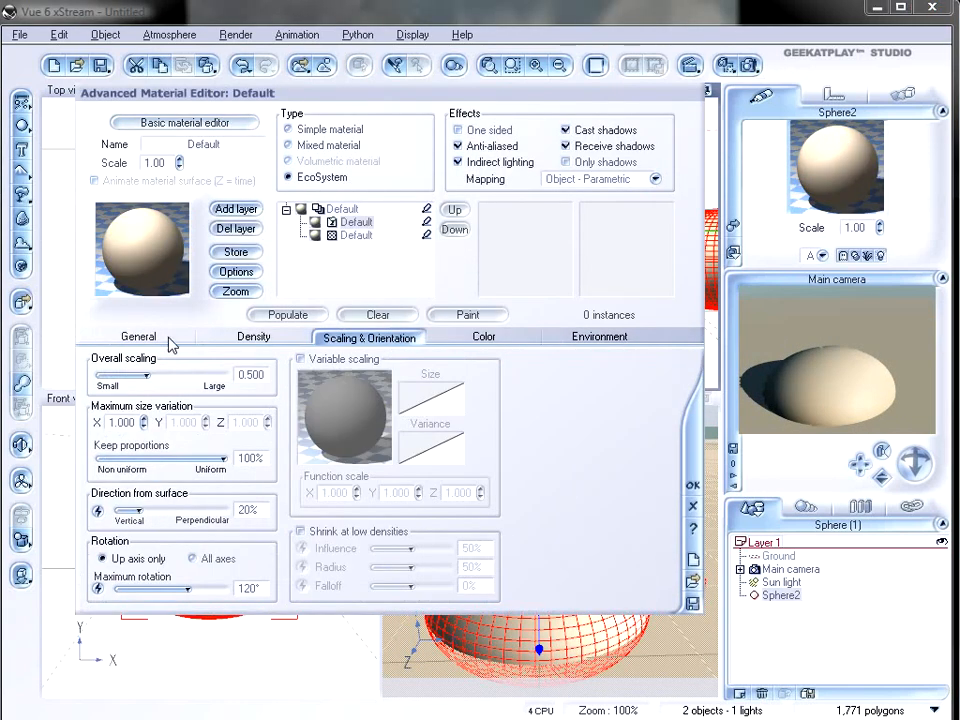
# Add the object file Sphere.vob from the tutorial folder to the EcoSystem population
pyautogui.click(170, 341)
pyautogui.click(278, 588)
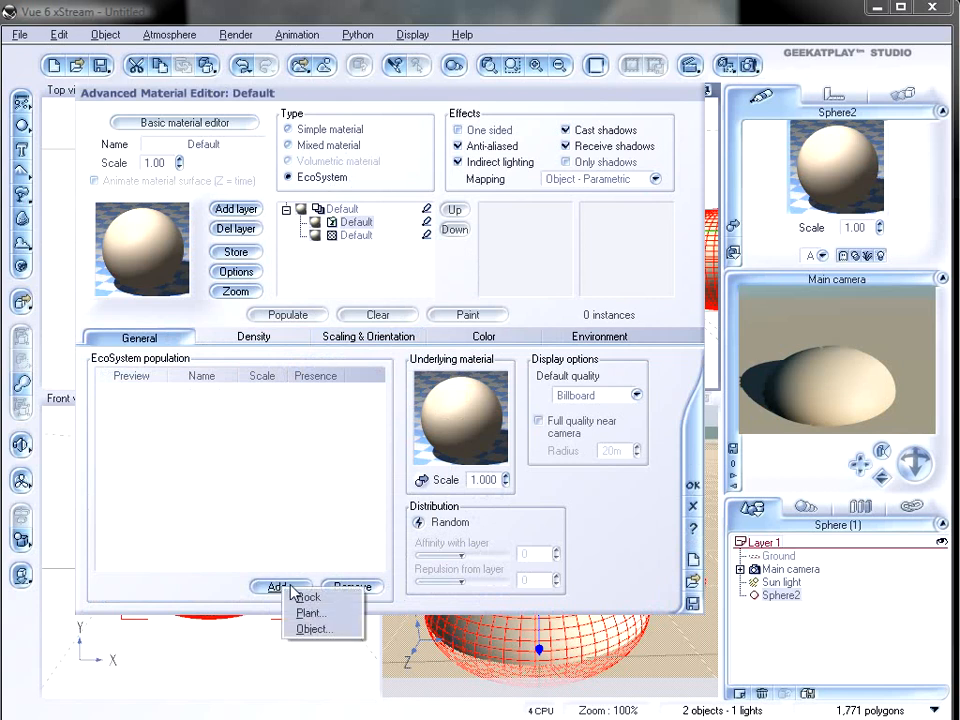
pyautogui.click(312, 629)
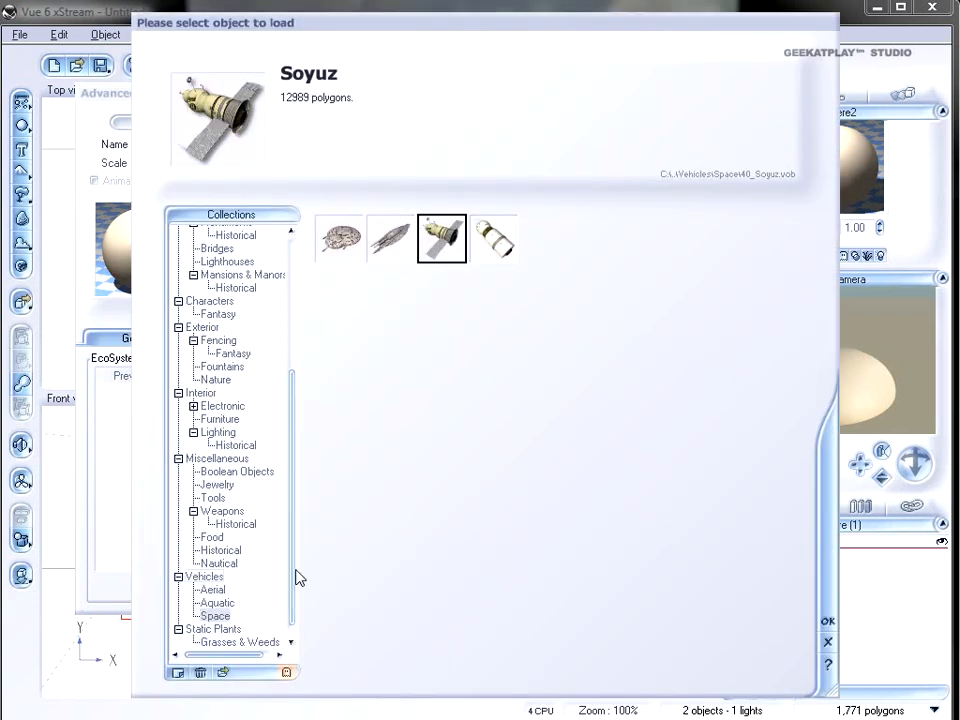
pyautogui.click(221, 675)
pyautogui.click(477, 189)
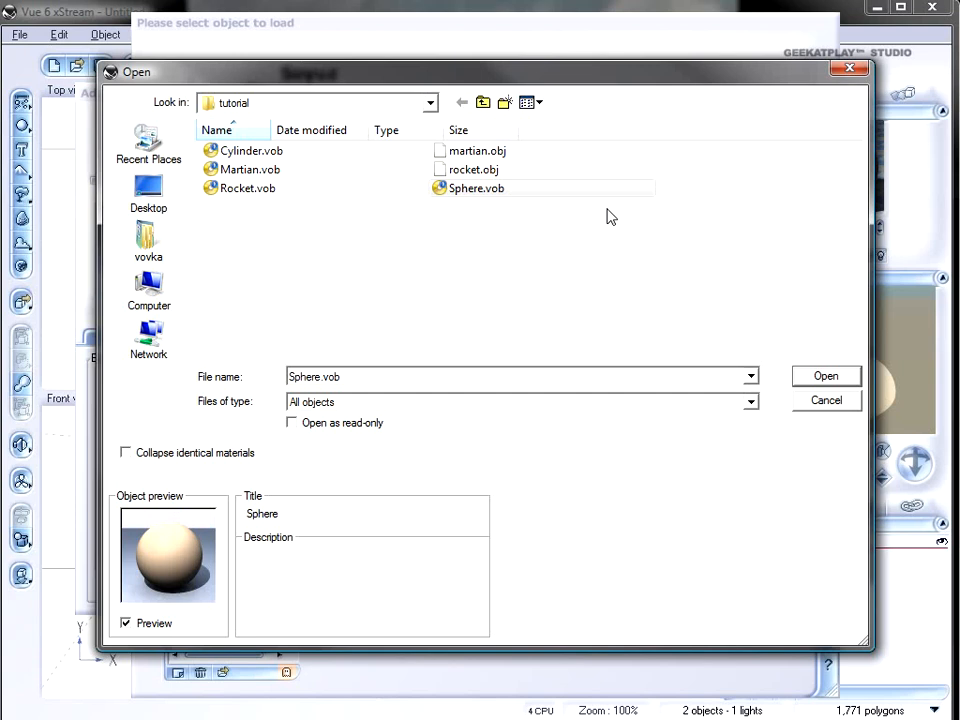
pyautogui.press('Return')
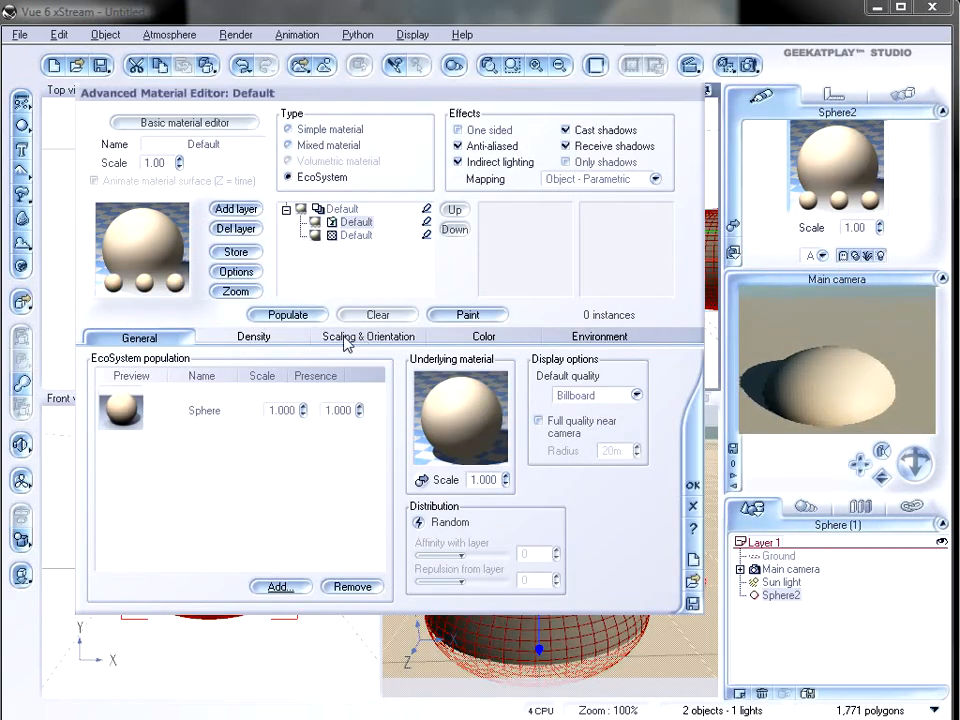
# Set the EcoSystem's overall density to 78%, force regular alignment of instances and populate the surface
pyautogui.click(258, 338)
pyautogui.moveTo(172, 379); pyautogui.dragTo(229, 380)
pyautogui.click(99, 447)
pyautogui.click(287, 314)
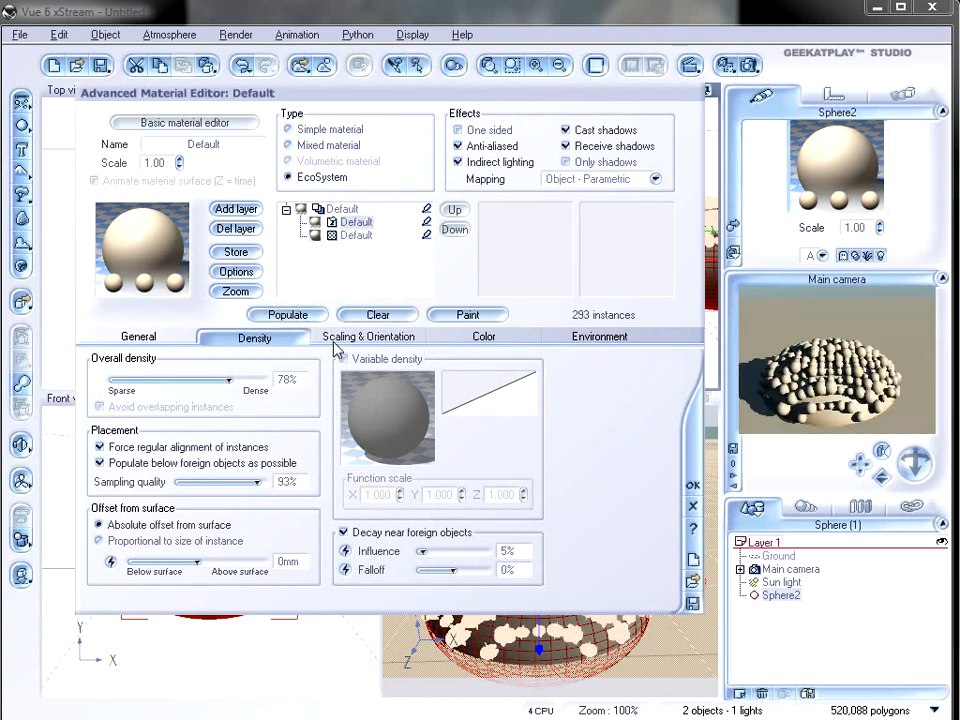
# Set the EcoSystem's overall scaling to about 0.258, repopulate the surface and accept the material
pyautogui.click(368, 337)
pyautogui.moveTo(198, 373); pyautogui.dragTo(131, 374)
pyautogui.click(305, 315)
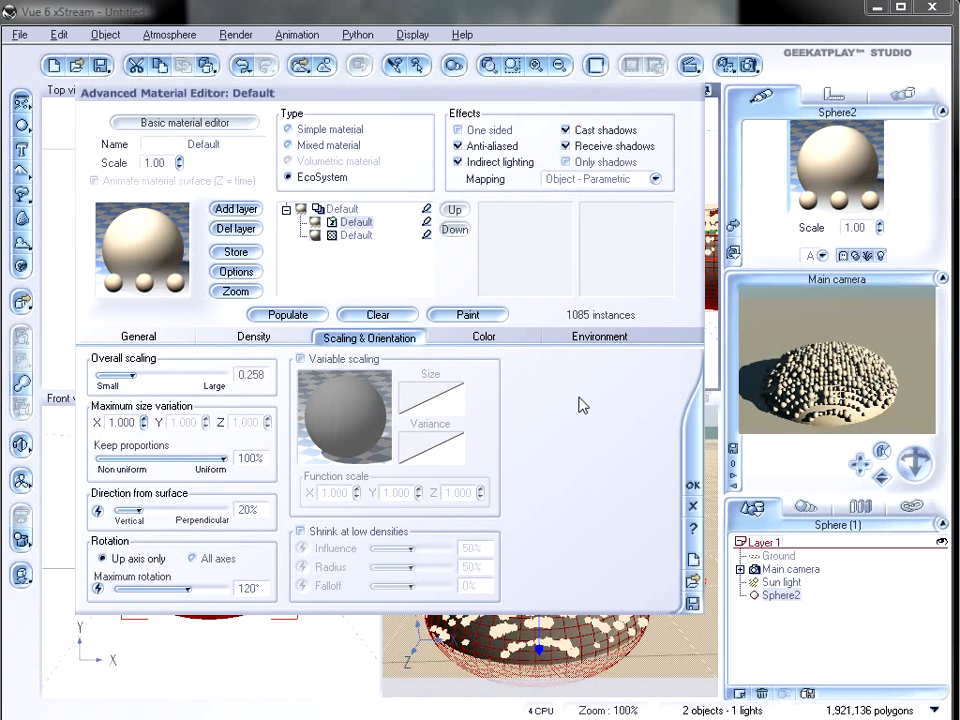
pyautogui.click(693, 489)
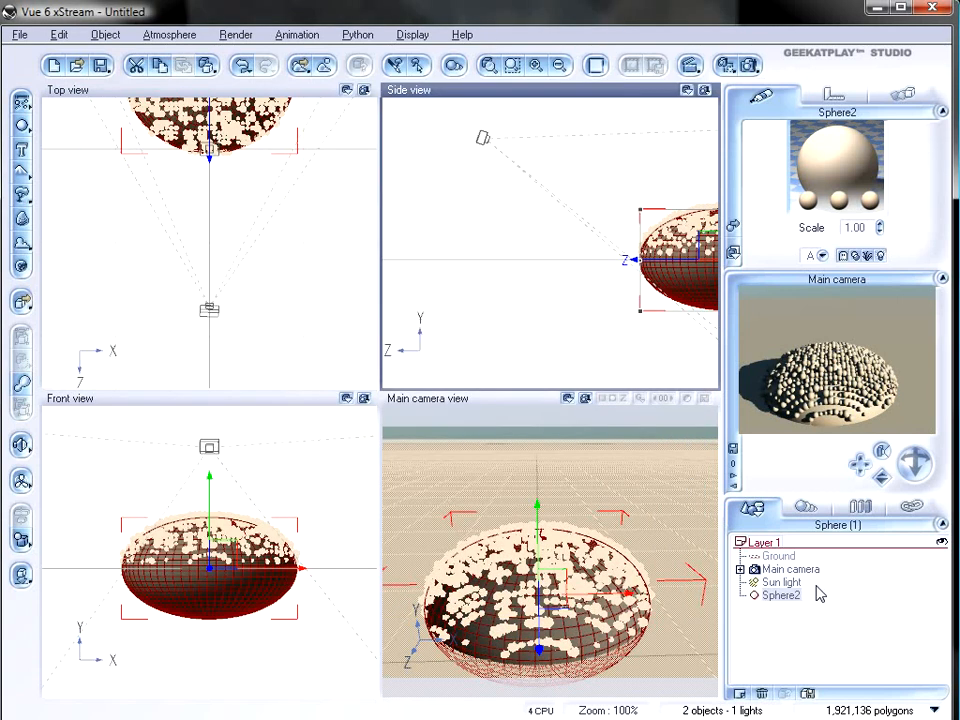
# Open the Highlight Color function of the EcoSystem sphere material and replace its constant node with a Color map node using the rainbow map
pyautogui.click(808, 508)
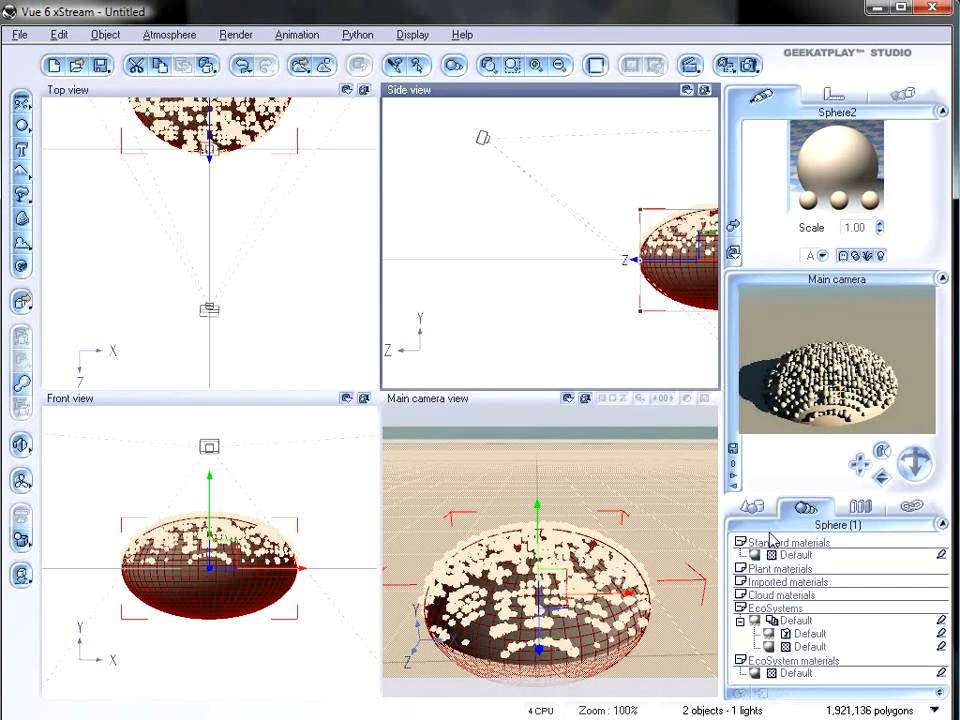
pyautogui.doubleClick(756, 674)
pyautogui.moveTo(572, 420); pyautogui.dragTo(574, 157)
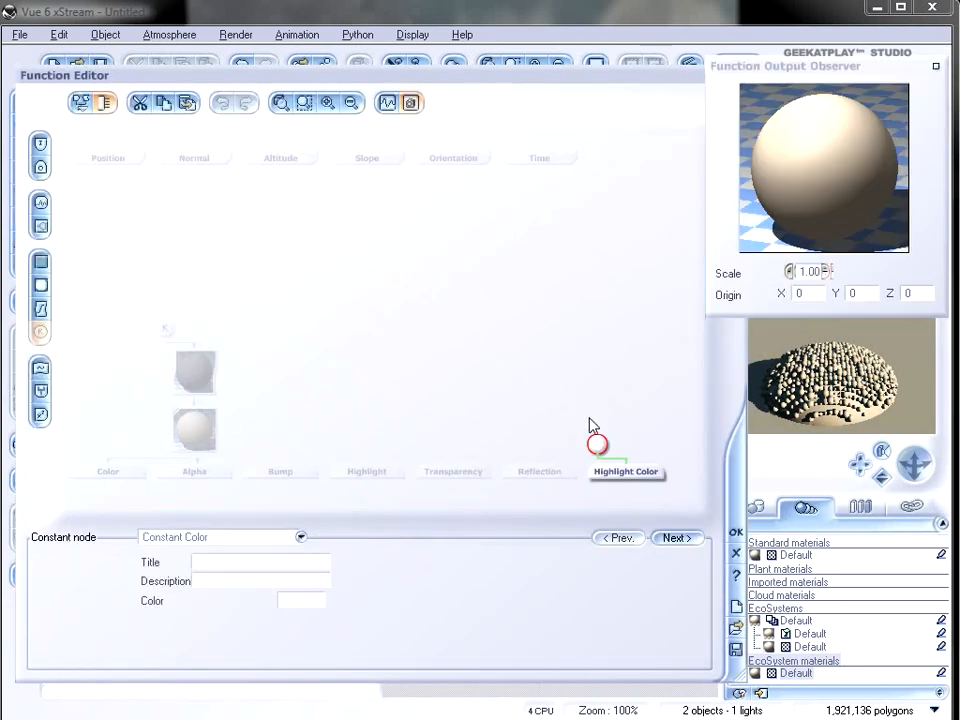
pyautogui.click(40, 262)
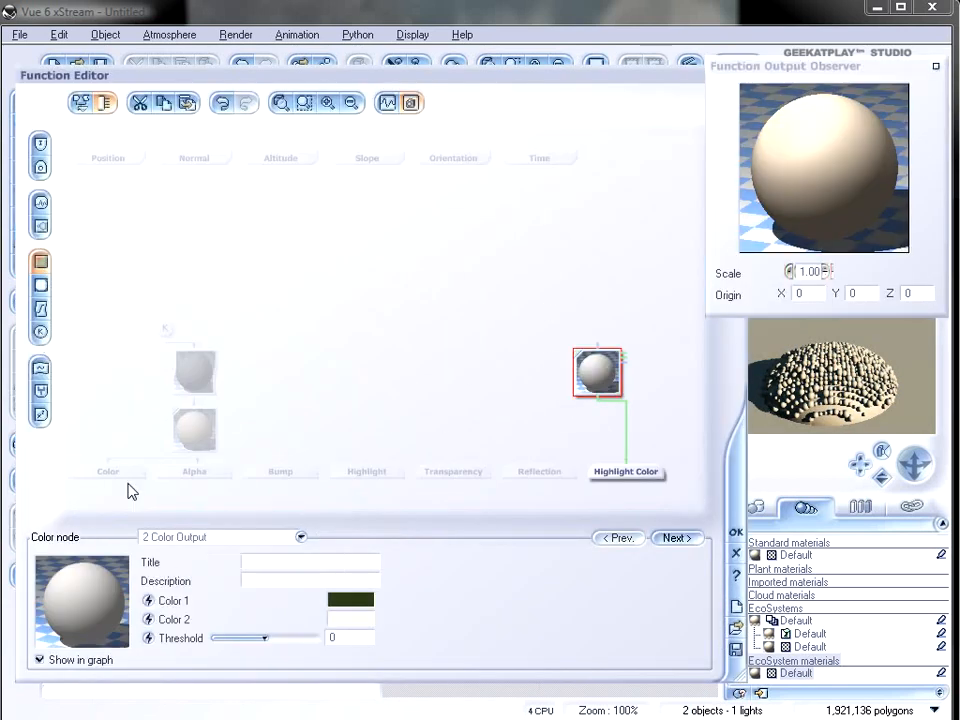
pyautogui.click(284, 541)
pyautogui.click(200, 570)
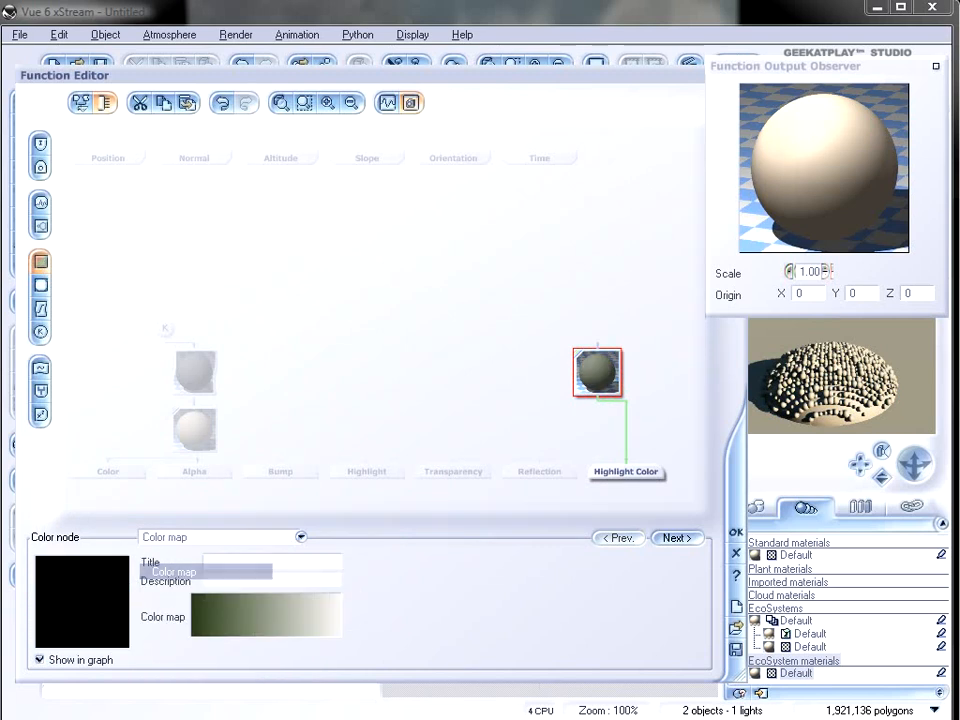
pyautogui.click(251, 626)
pyautogui.click(827, 621)
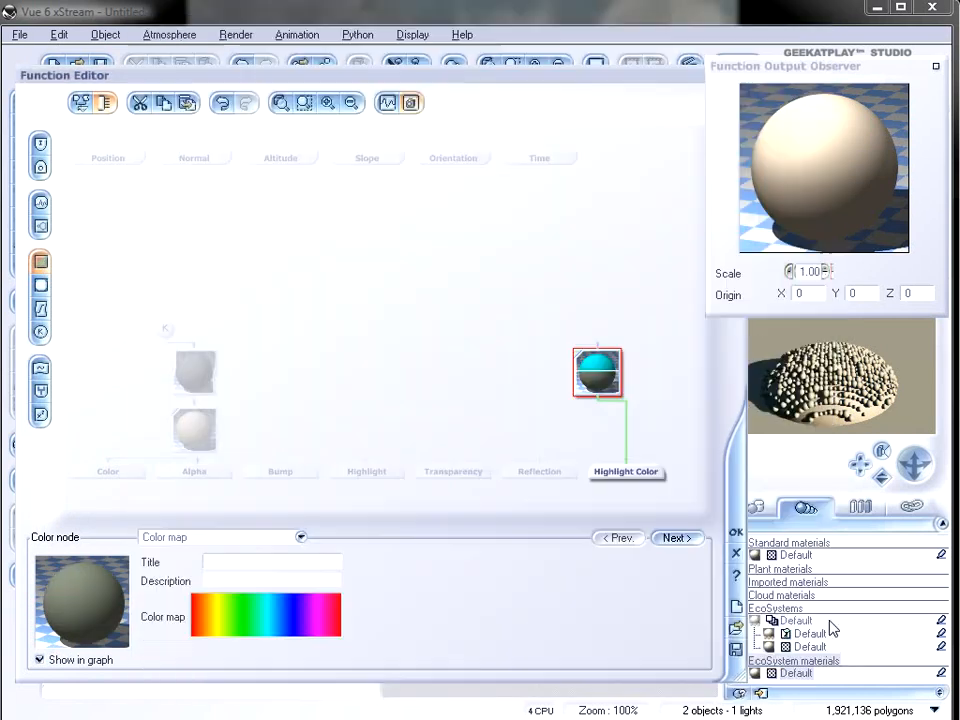
# Add a Transformed Z Vector input node to the highlight graph, above the rainbow color map node
pyautogui.rightClick(490, 271)
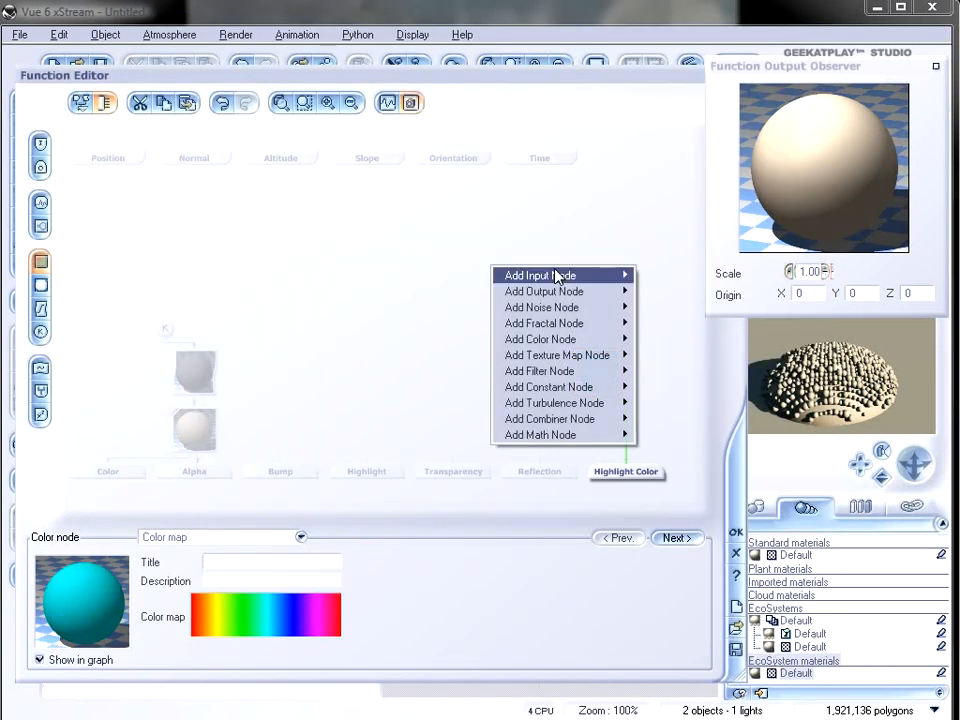
pyautogui.moveTo(555, 274)
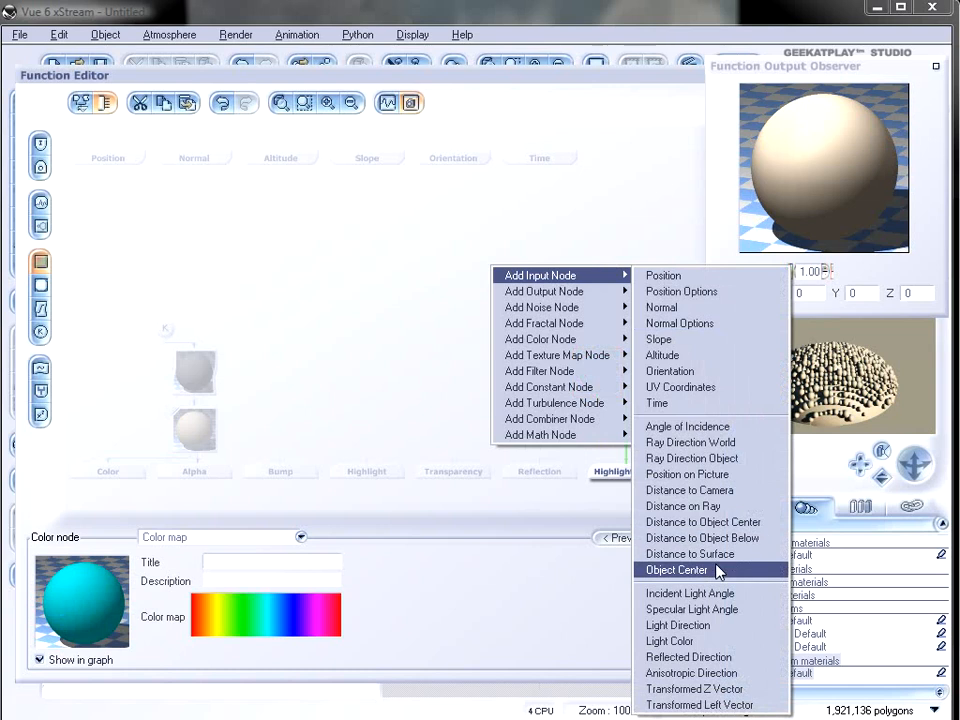
pyautogui.click(744, 689)
pyautogui.click(530, 300)
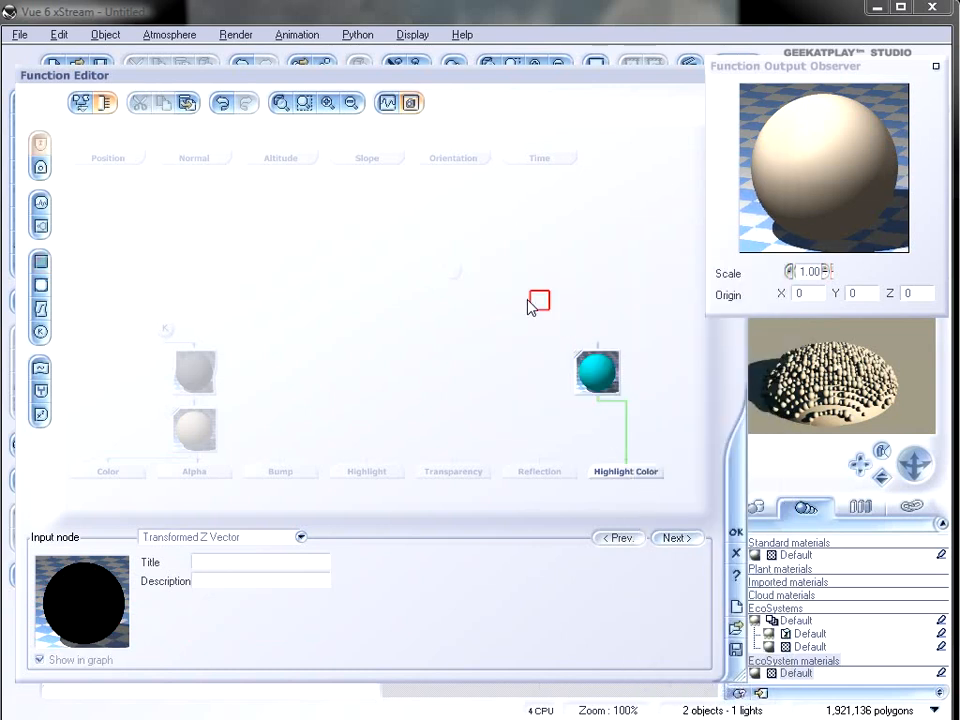
# Insert a Perlin Noises node with scale about 1.1 between the Transformed Z Vector input and the rainbow color map, and accept the function
pyautogui.click(41, 203)
pyautogui.click(540, 211)
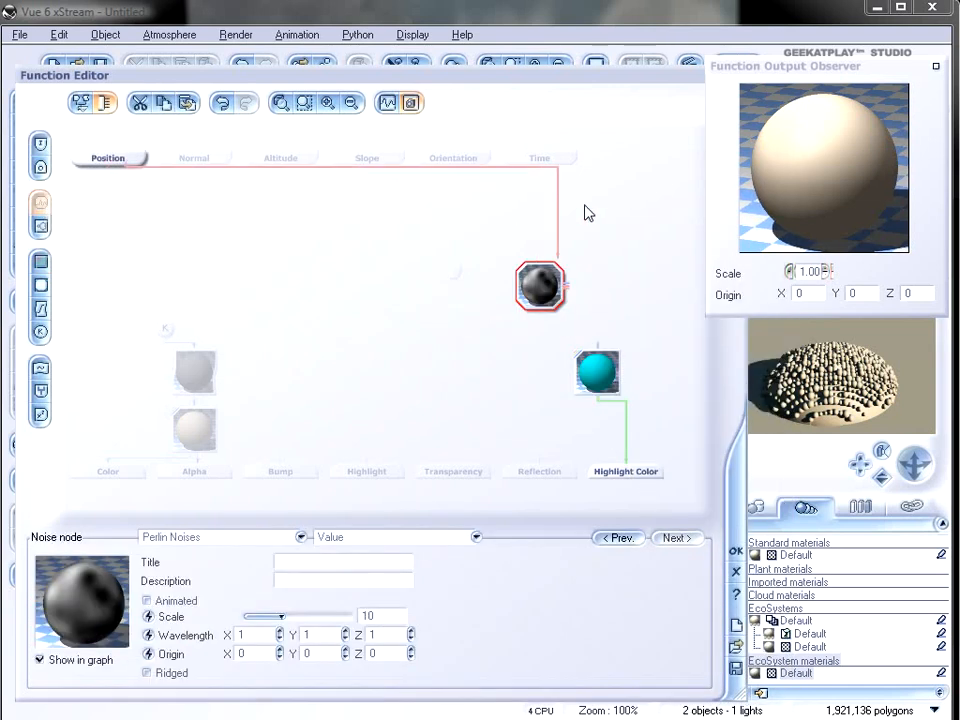
pyautogui.press('Delete')
pyautogui.moveTo(543, 279); pyautogui.dragTo(453, 275)
pyautogui.moveTo(497, 336); pyautogui.dragTo(541, 284)
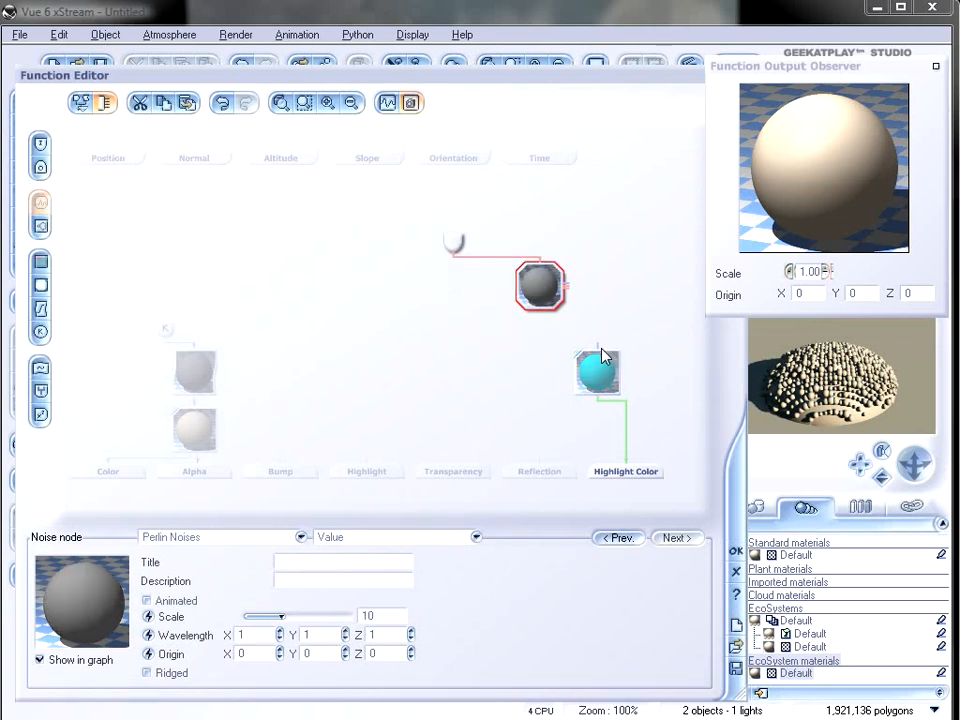
pyautogui.moveTo(598, 345); pyautogui.dragTo(543, 288)
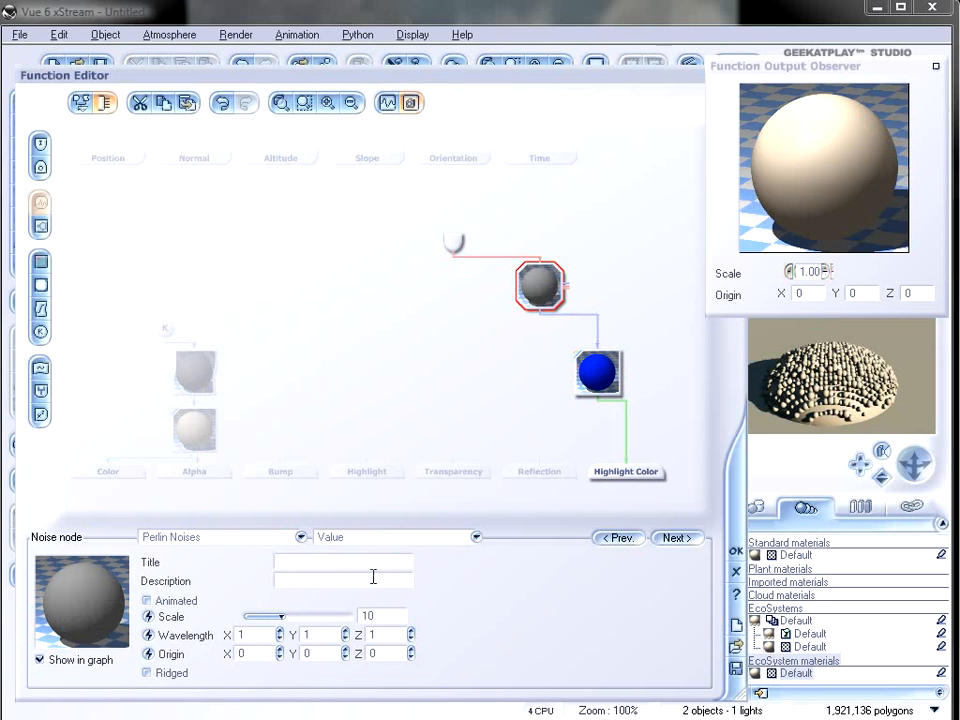
pyautogui.moveTo(317, 612); pyautogui.dragTo(280, 607)
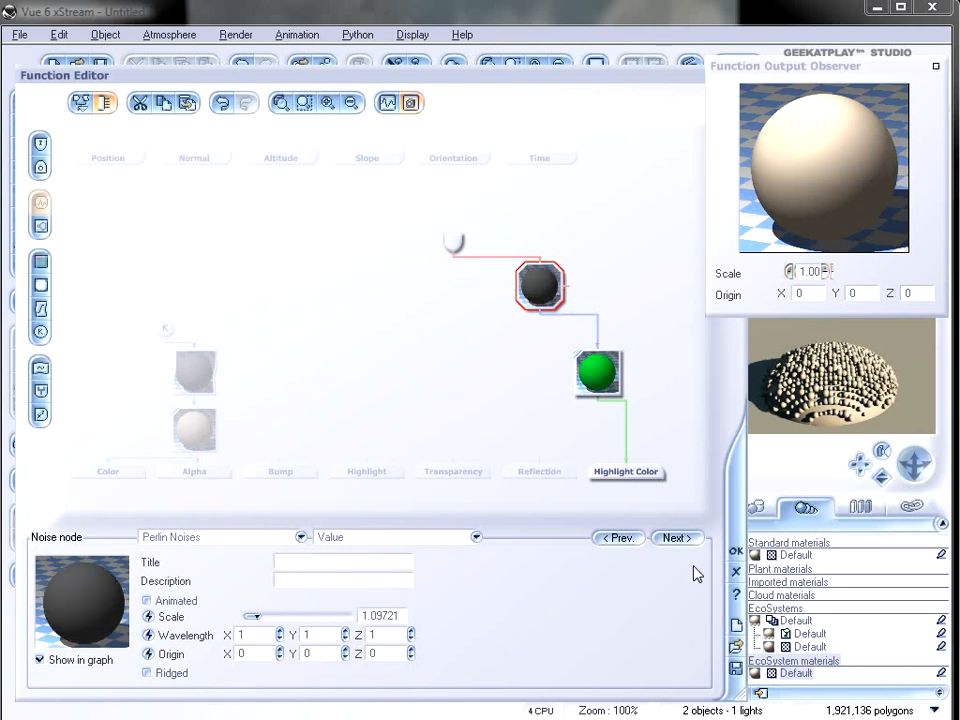
pyautogui.click(736, 552)
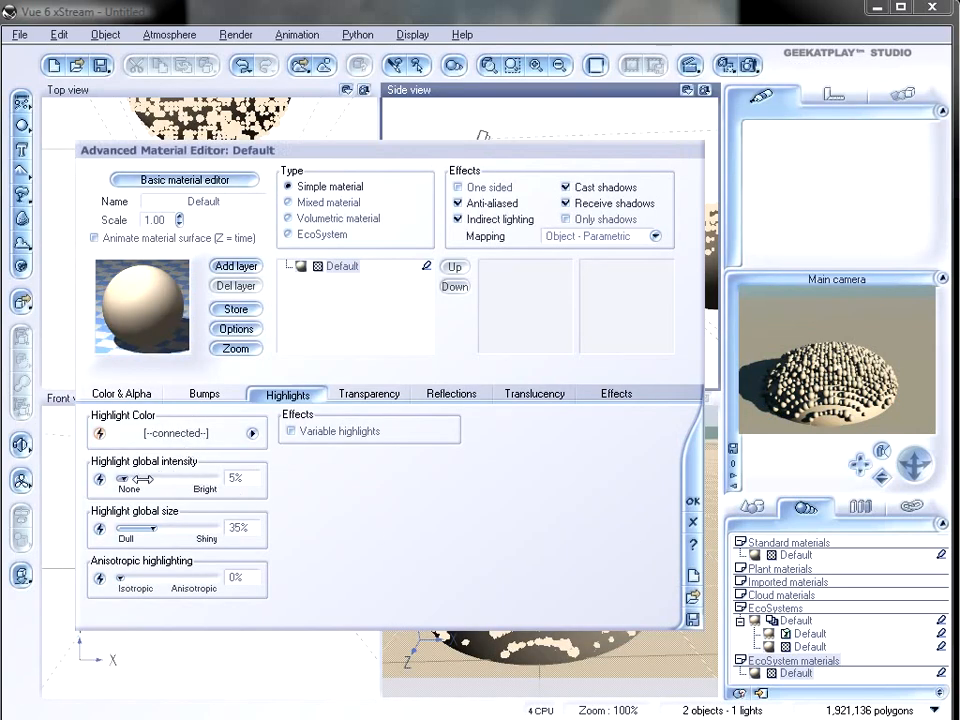
# Set the highlight global intensity to 100%, global size to 0% and global reflectivity to 16%, and accept the EcoSystem sphere material
pyautogui.moveTo(143, 479); pyautogui.dragTo(218, 479)
pyautogui.moveTo(171, 522); pyautogui.dragTo(115, 524)
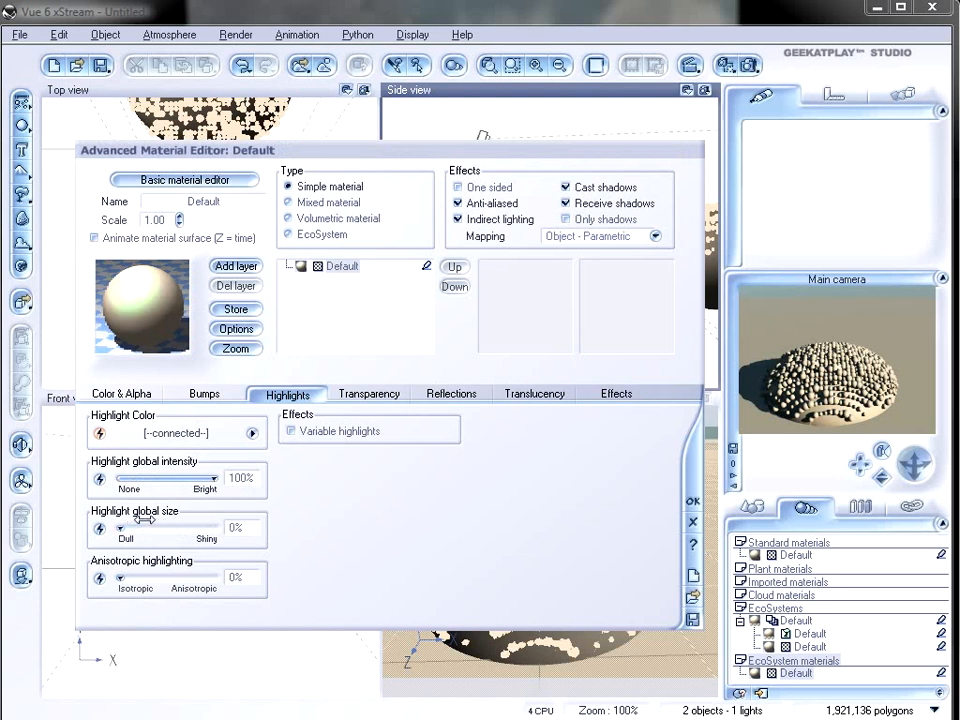
pyautogui.click(440, 395)
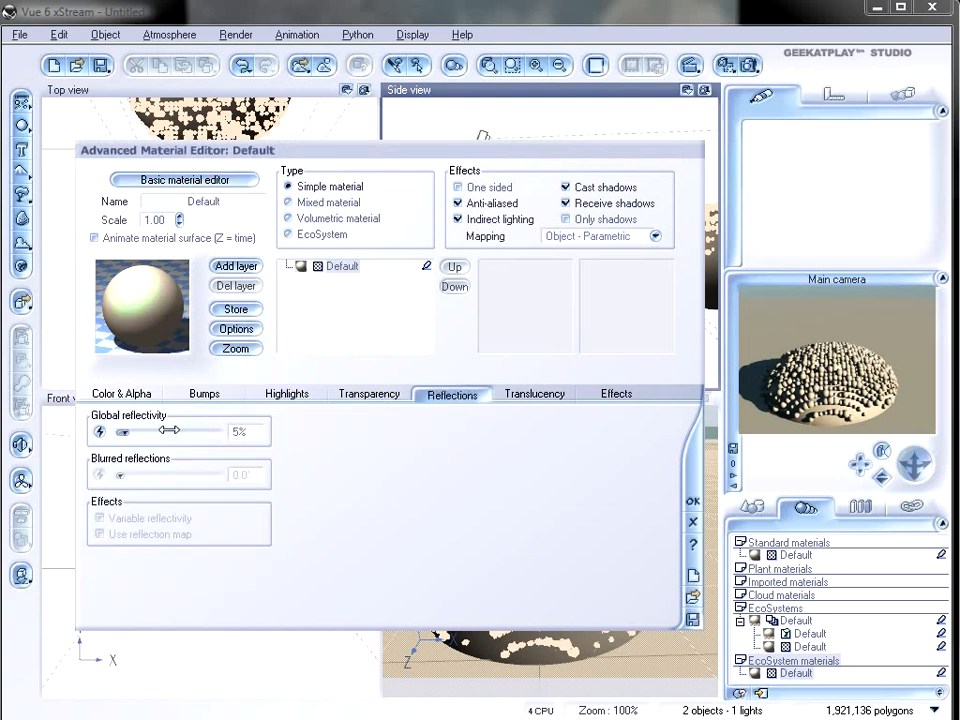
pyautogui.moveTo(162, 430); pyautogui.dragTo(155, 431)
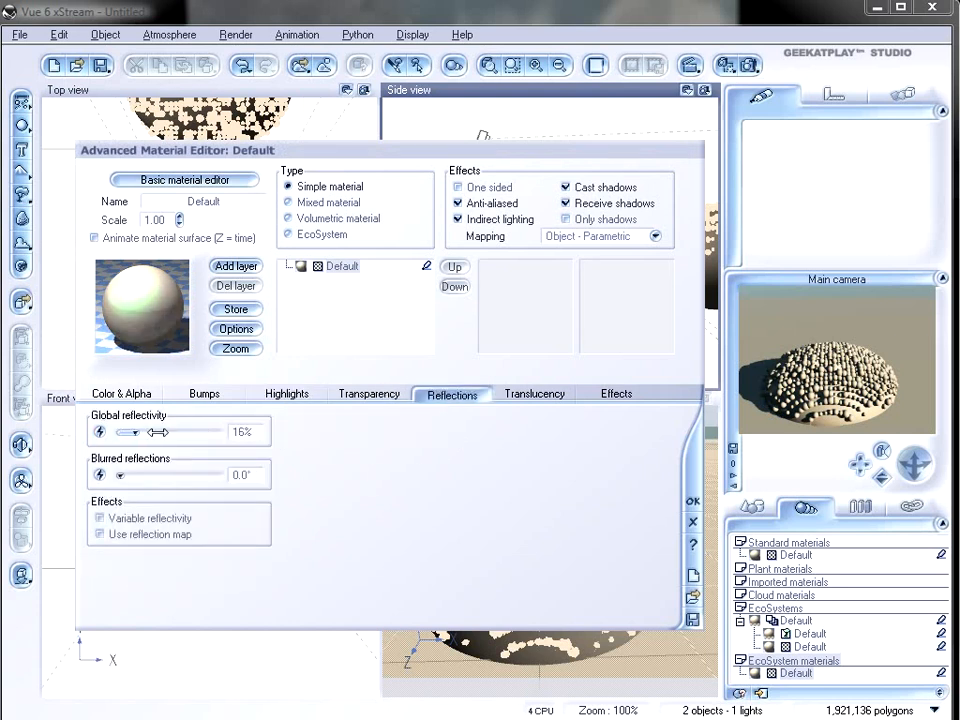
pyautogui.click(692, 500)
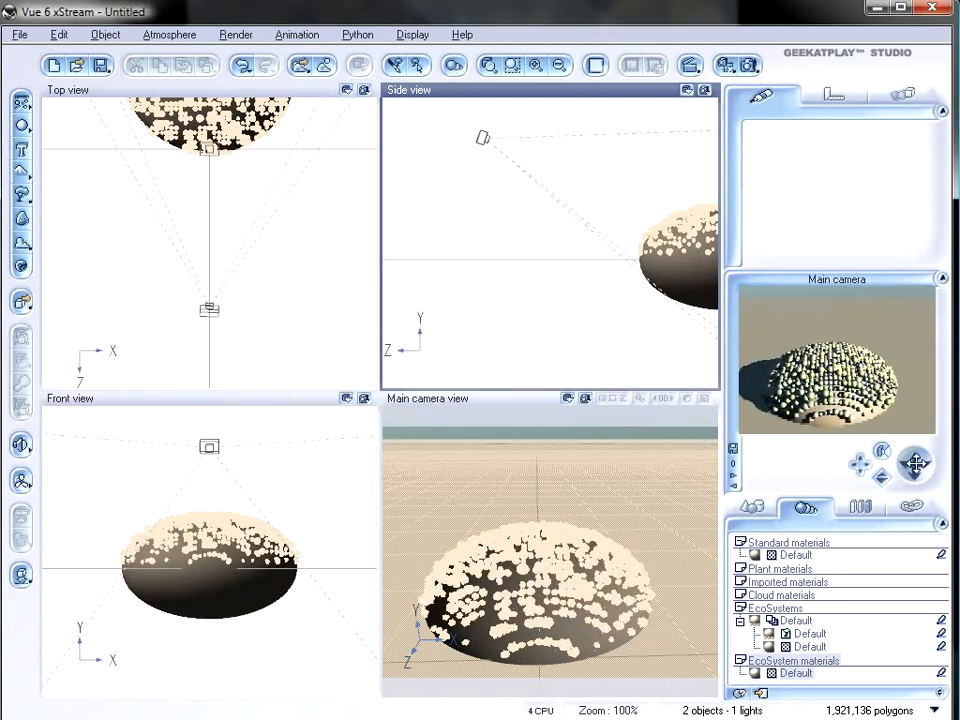
# Render the scene to screen at 640x480 and close the render display
pyautogui.click(748, 64)
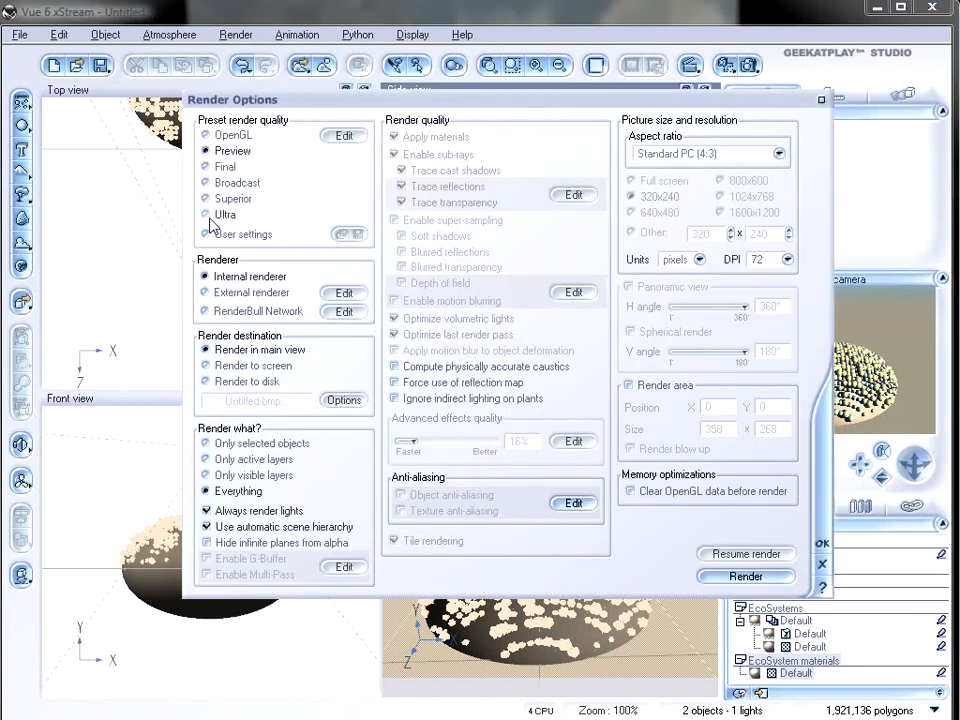
pyautogui.click(300, 367)
pyautogui.click(645, 212)
pyautogui.click(742, 576)
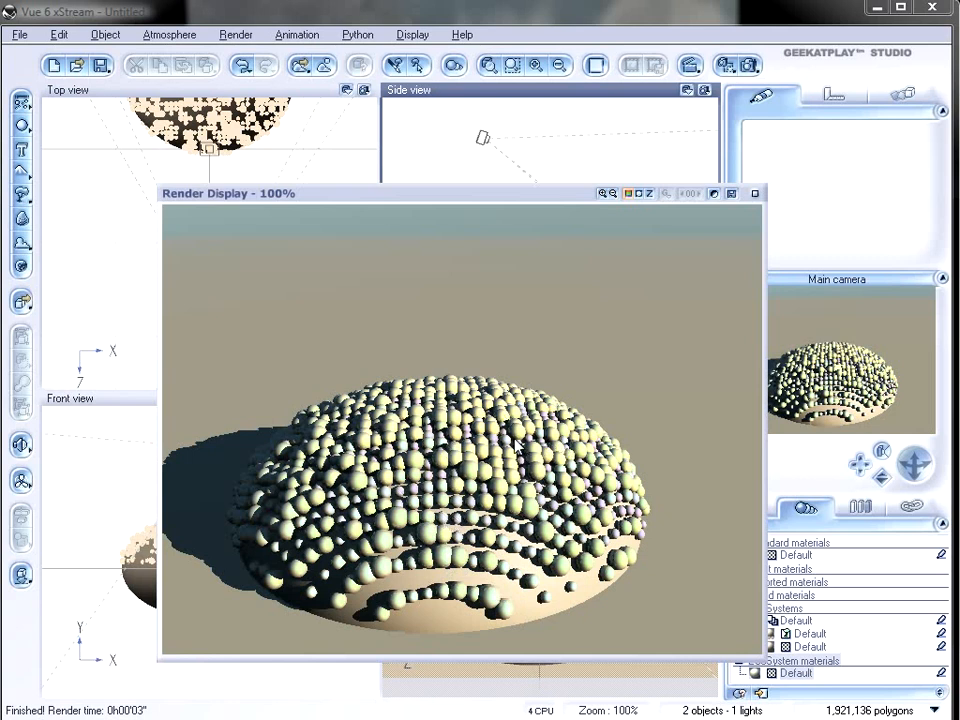
pyautogui.click(755, 194)
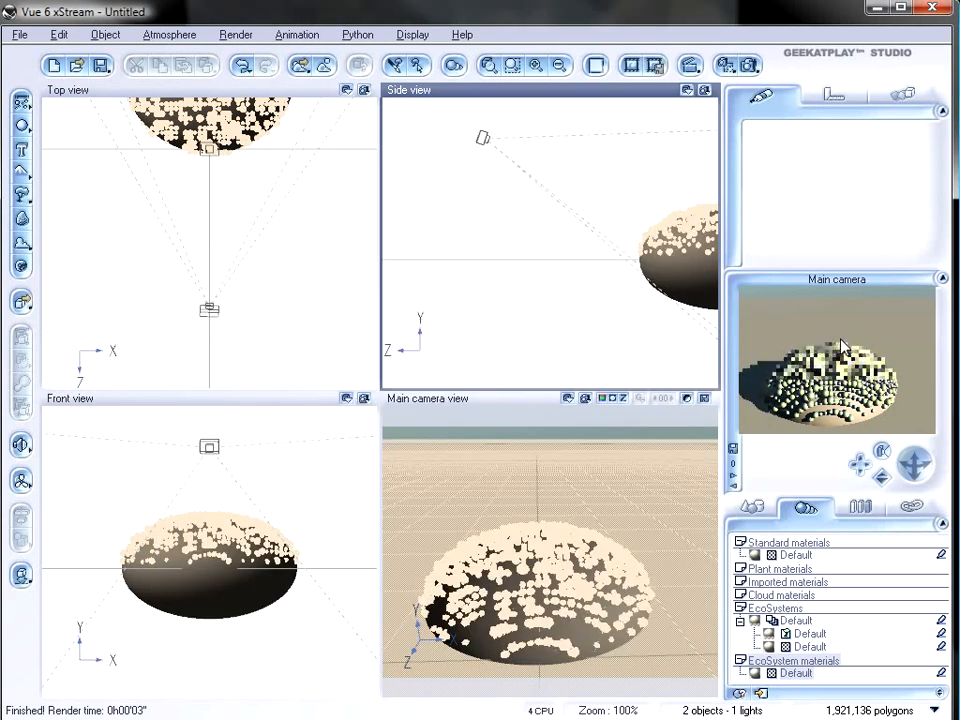
# In the EcoSystem sphere material, set global reflectivity to 49% and colour reflected light (metallic) to 100%, and accept the material
pyautogui.doubleClick(757, 677)
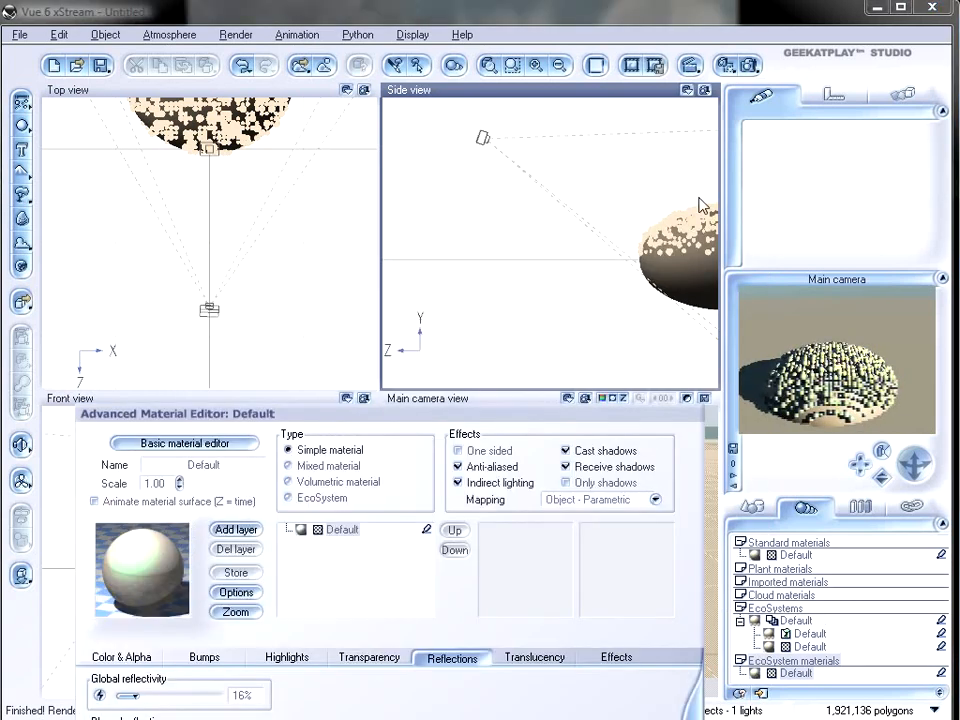
pyautogui.moveTo(523, 420); pyautogui.dragTo(520, 118)
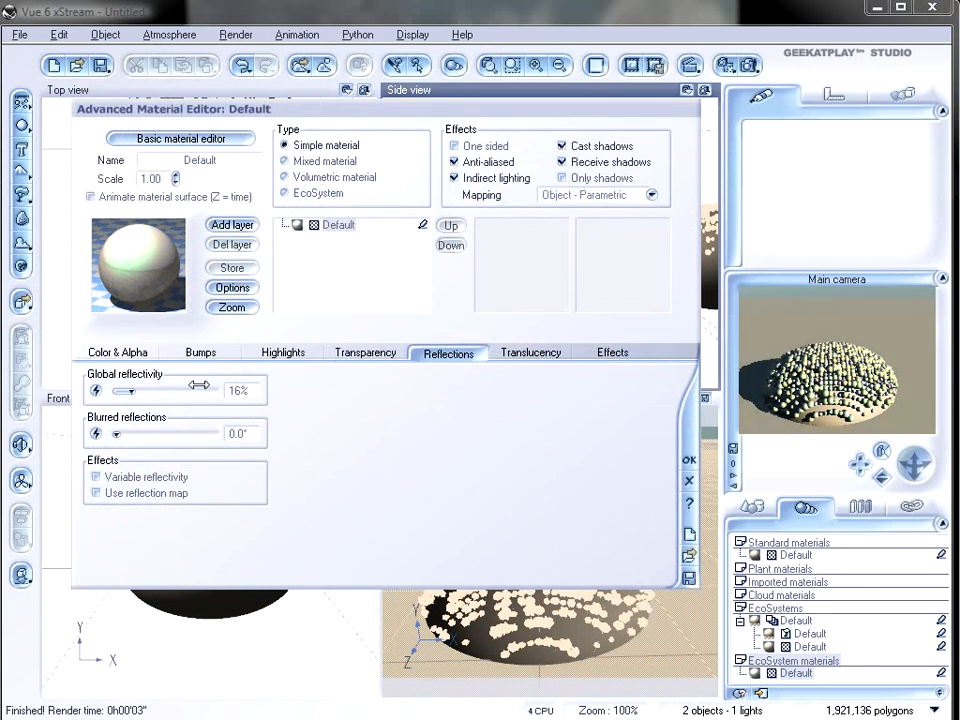
pyautogui.click(288, 353)
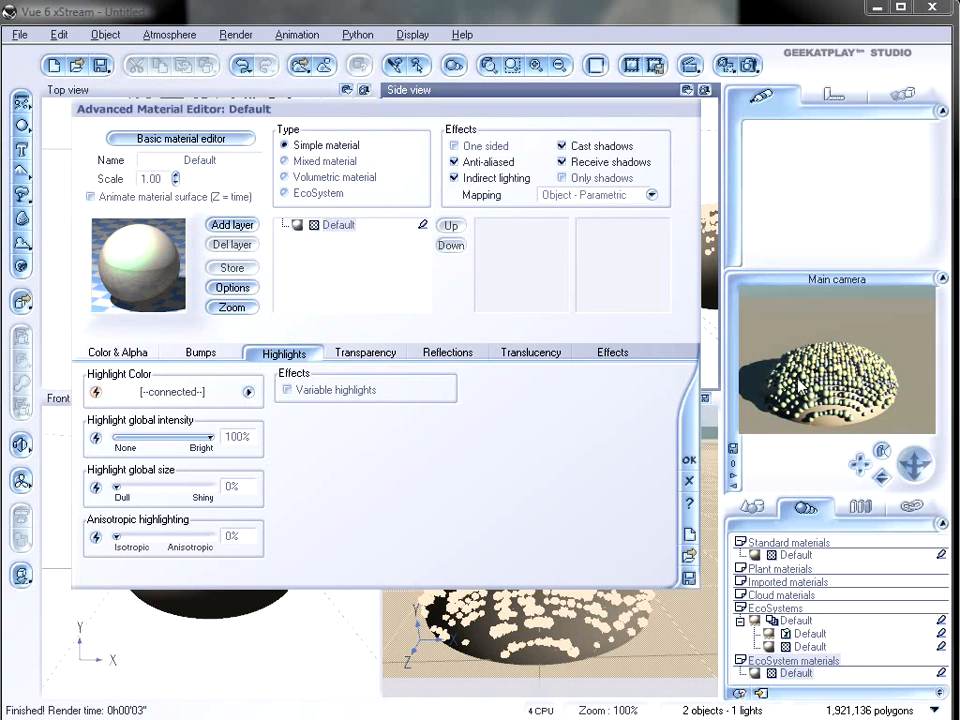
pyautogui.click(447, 353)
pyautogui.moveTo(124, 391); pyautogui.dragTo(161, 394)
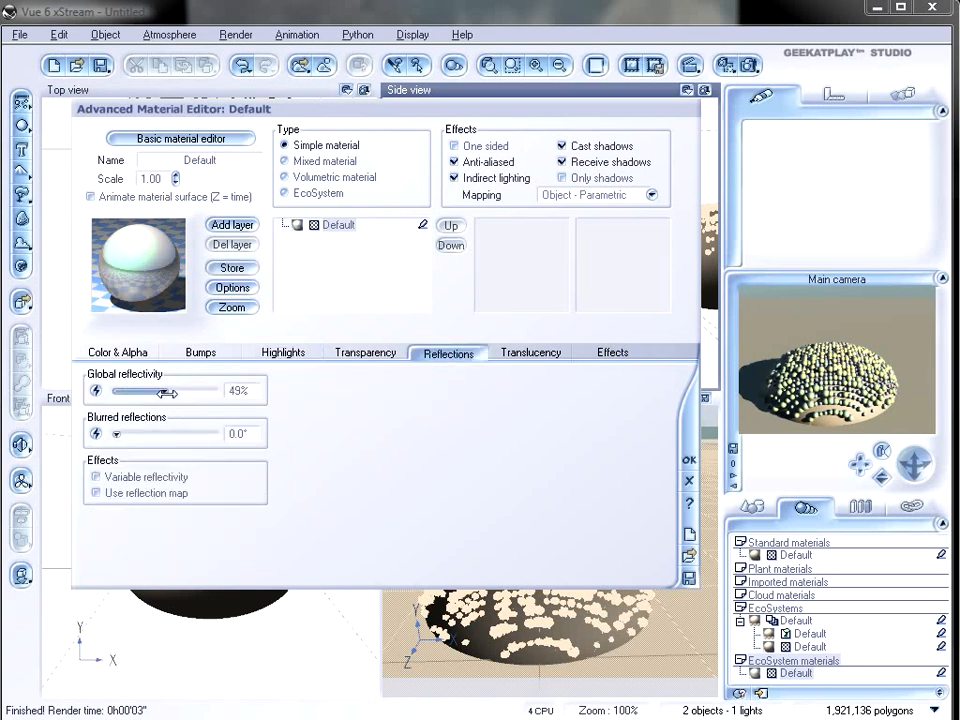
pyautogui.click(610, 353)
pyautogui.moveTo(136, 487); pyautogui.dragTo(235, 486)
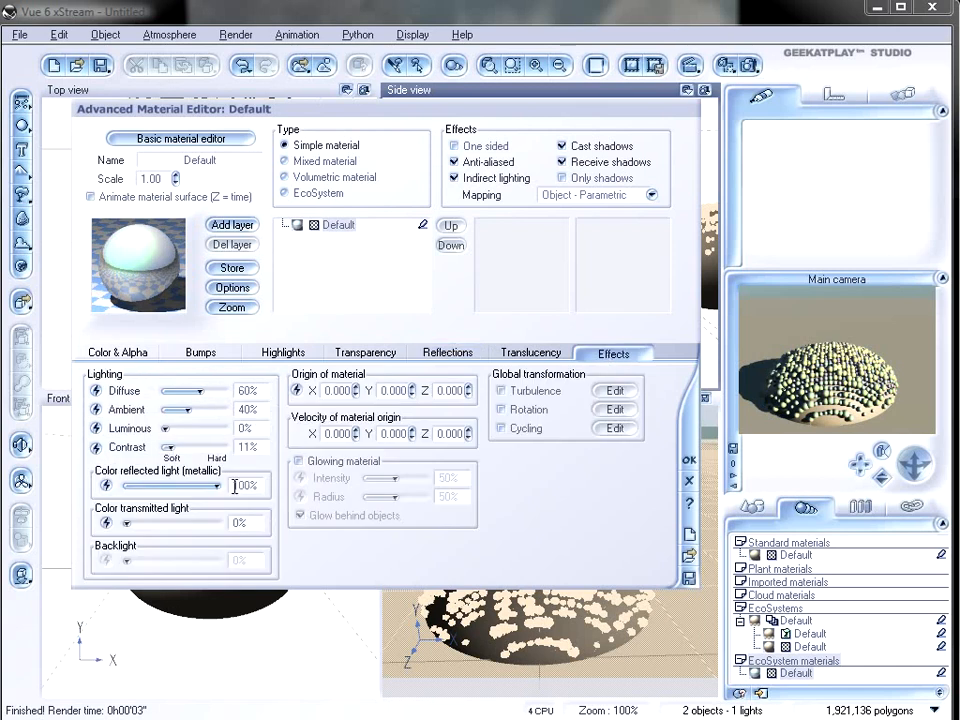
pyautogui.click(690, 461)
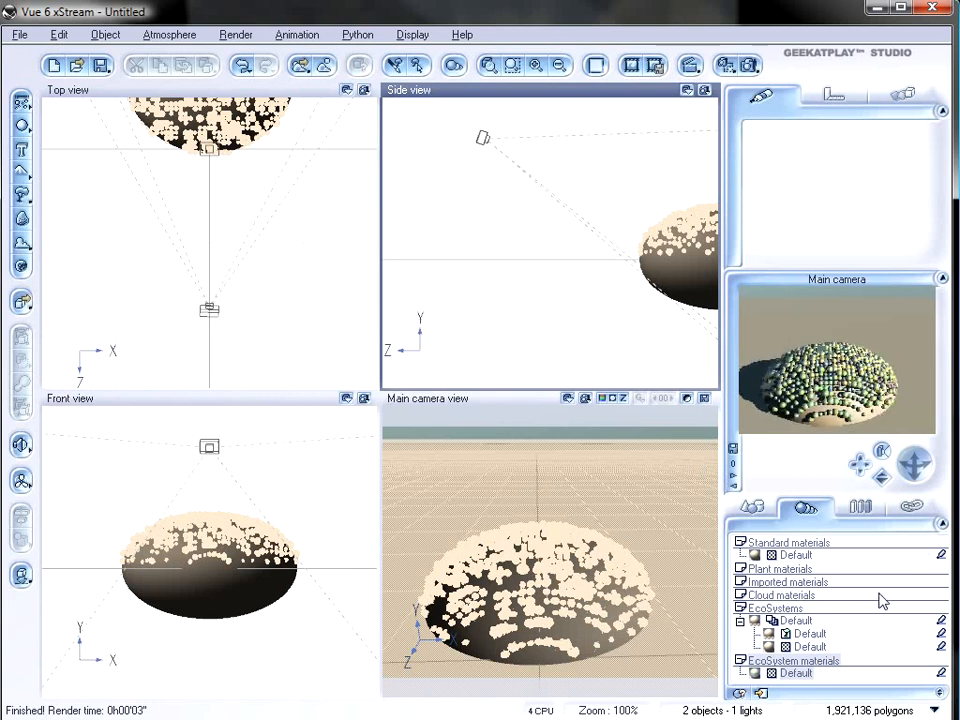
# Select the Sun light and move it in the Top view from its distant position to beside the main camera, in front of the sphere
pyautogui.click(752, 508)
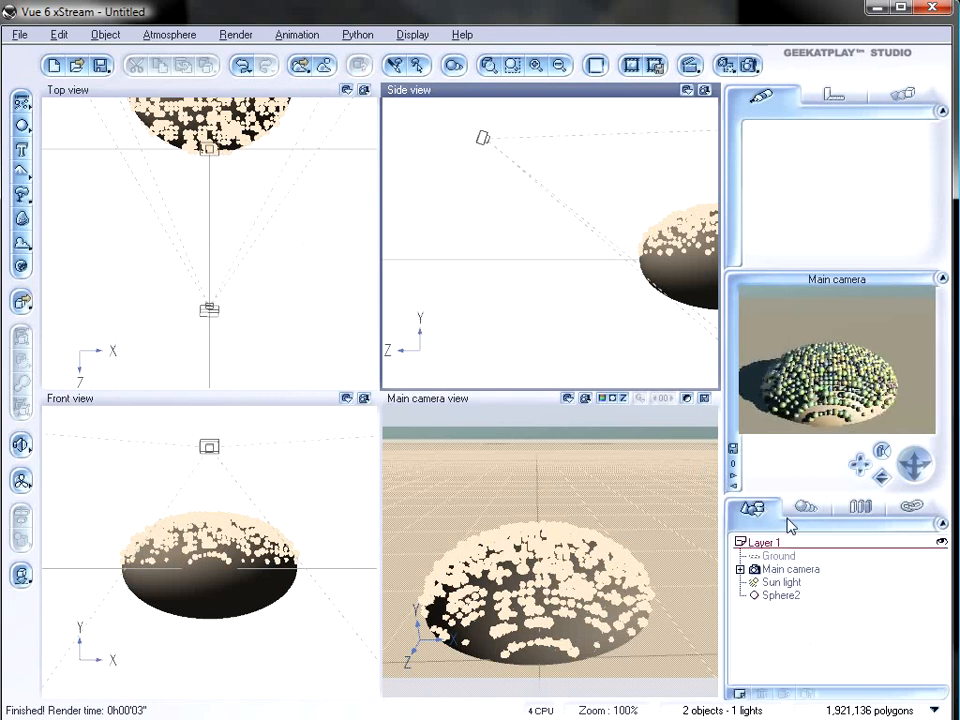
pyautogui.click(781, 582)
pyautogui.moveTo(258, 232); pyautogui.dragTo(236, 272, button='right')
pyautogui.scroll(-5, 237, 273)
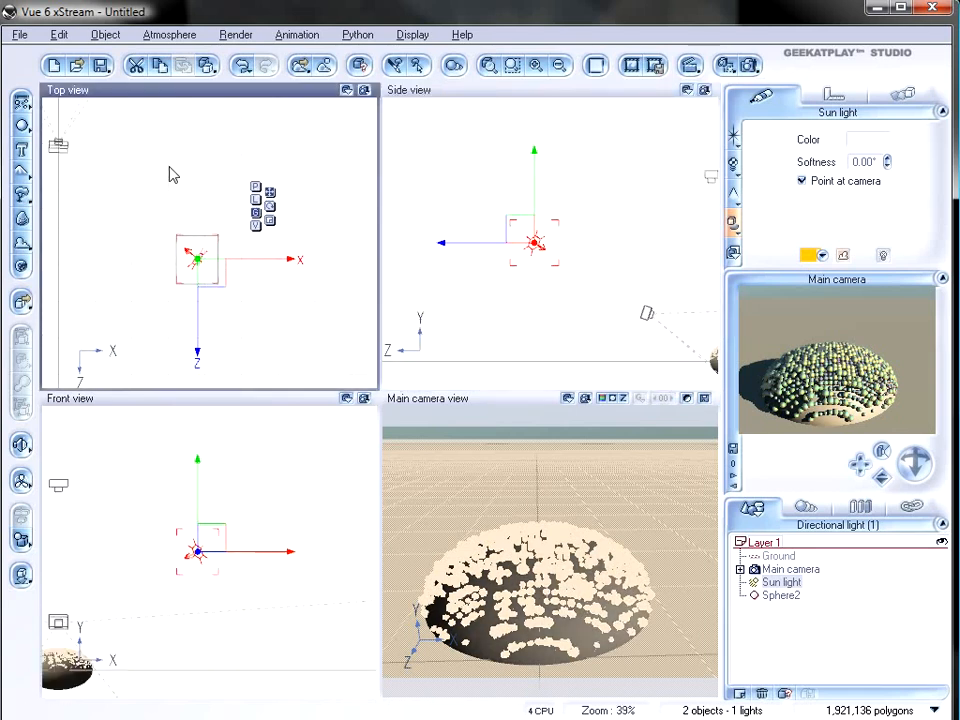
pyautogui.scroll(-3, 308, 223)
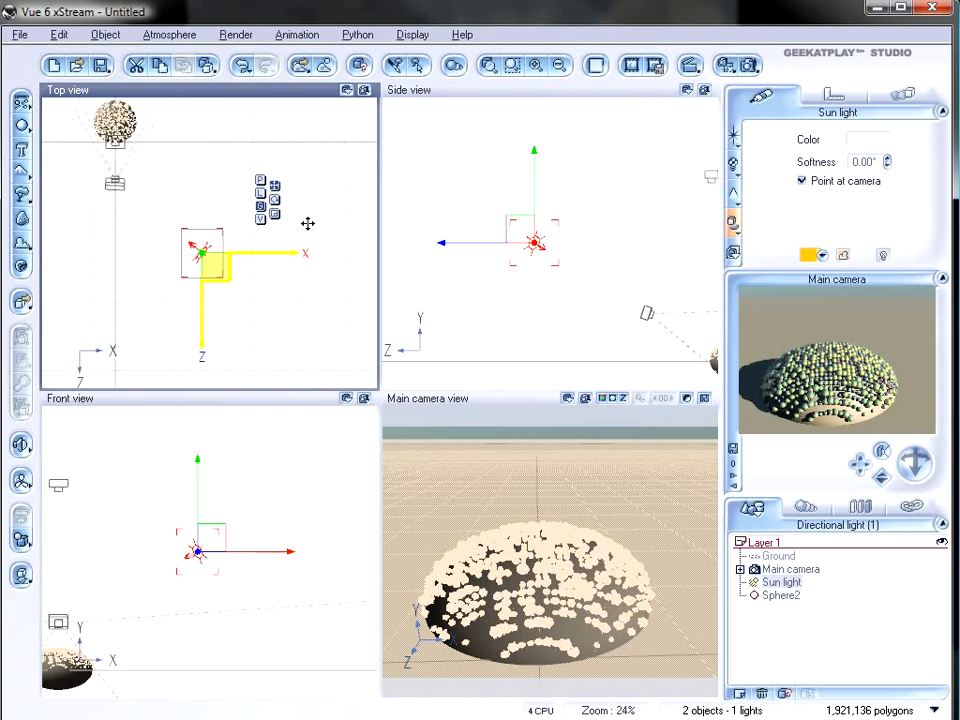
pyautogui.rightClick(306, 222)
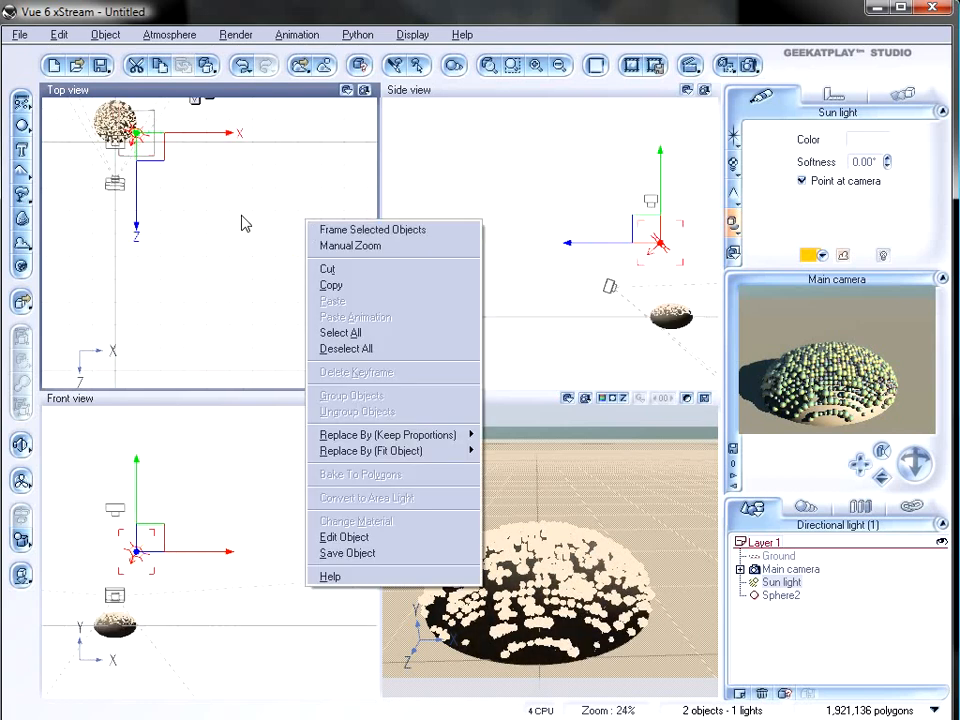
pyautogui.moveTo(205, 217); pyautogui.dragTo(300, 289, button='right')
pyautogui.scroll(3, 270, 274)
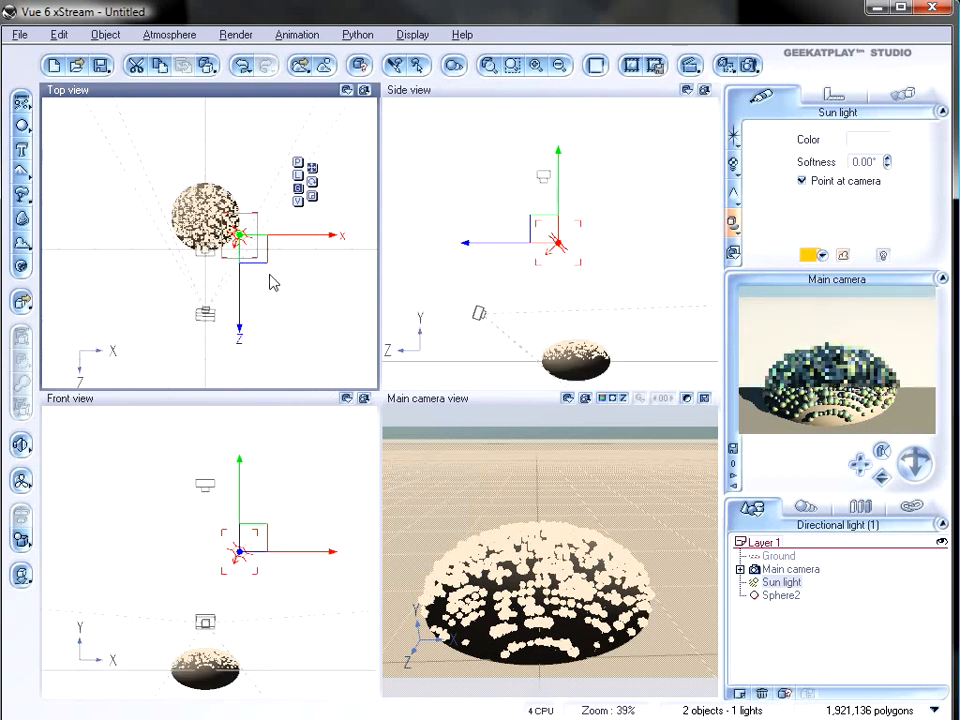
pyautogui.moveTo(255, 250); pyautogui.dragTo(255, 309)
# Lower only the Sun light in the Side view to just above the main camera, and render the scene to check the highlights
pyautogui.hotkey('ctrl', 'a')
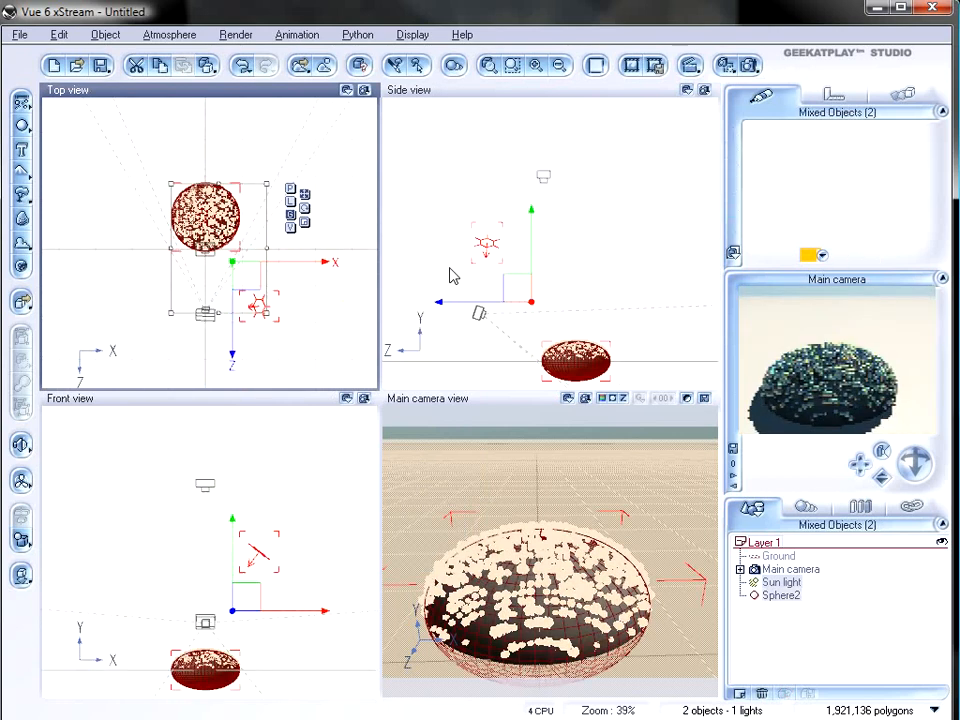
pyautogui.click(485, 240)
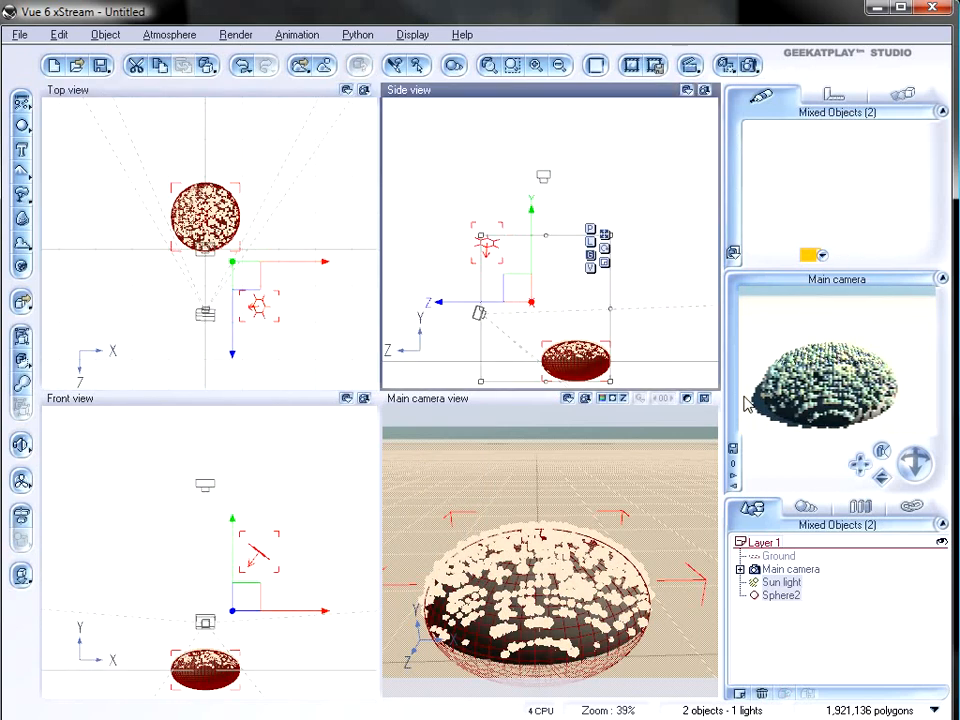
pyautogui.click(870, 647)
pyautogui.click(773, 585)
pyautogui.moveTo(532, 222); pyautogui.dragTo(530, 270)
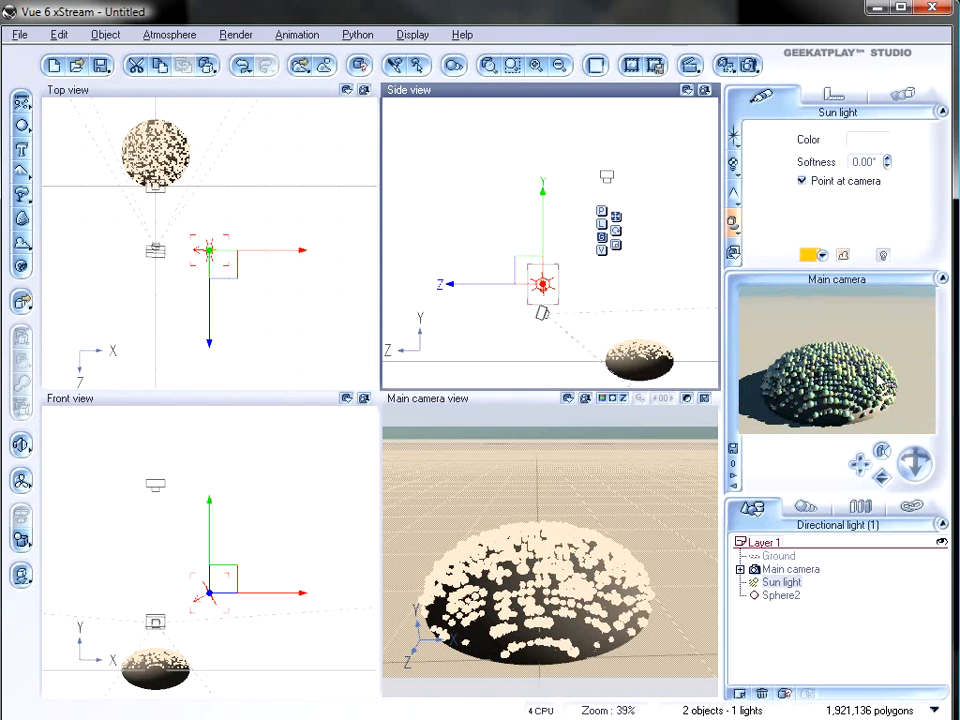
pyautogui.click(750, 65)
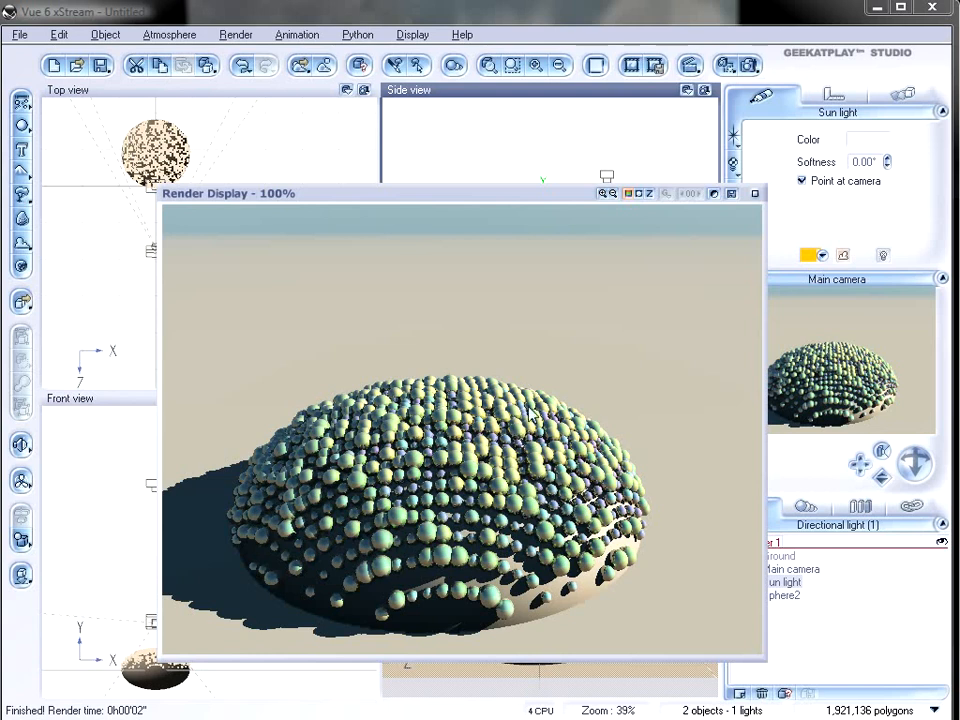
pyautogui.click(757, 194)
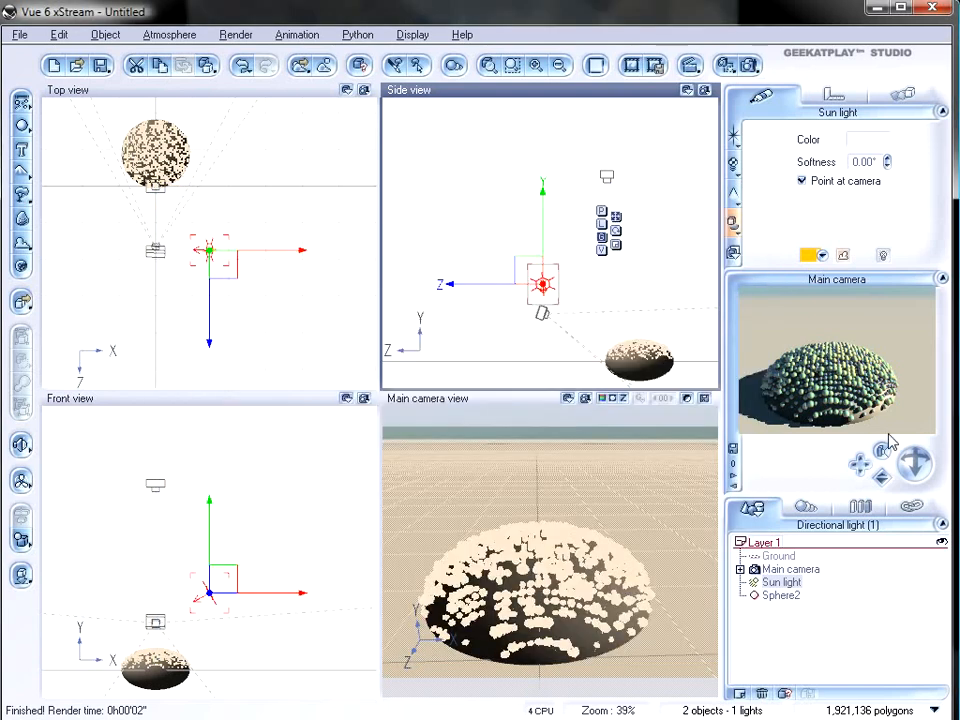
# Change the Highlight Color input node of the EcoSystem sphere material to Transformed Left Vector, accept the function and material, and render the scene
pyautogui.click(804, 507)
pyautogui.doubleClick(792, 674)
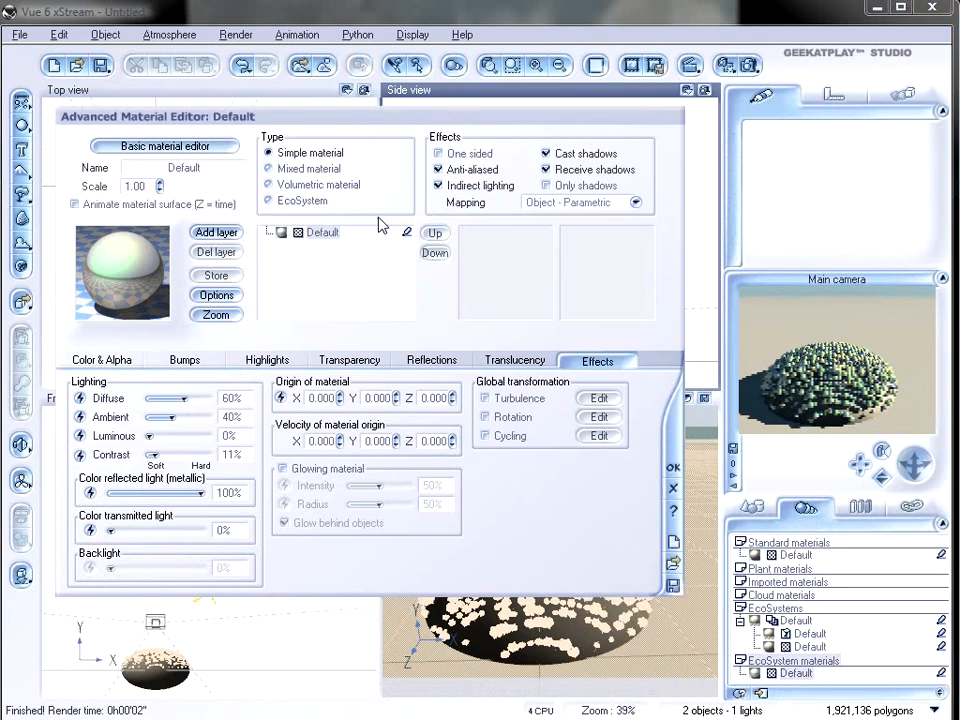
pyautogui.click(268, 360)
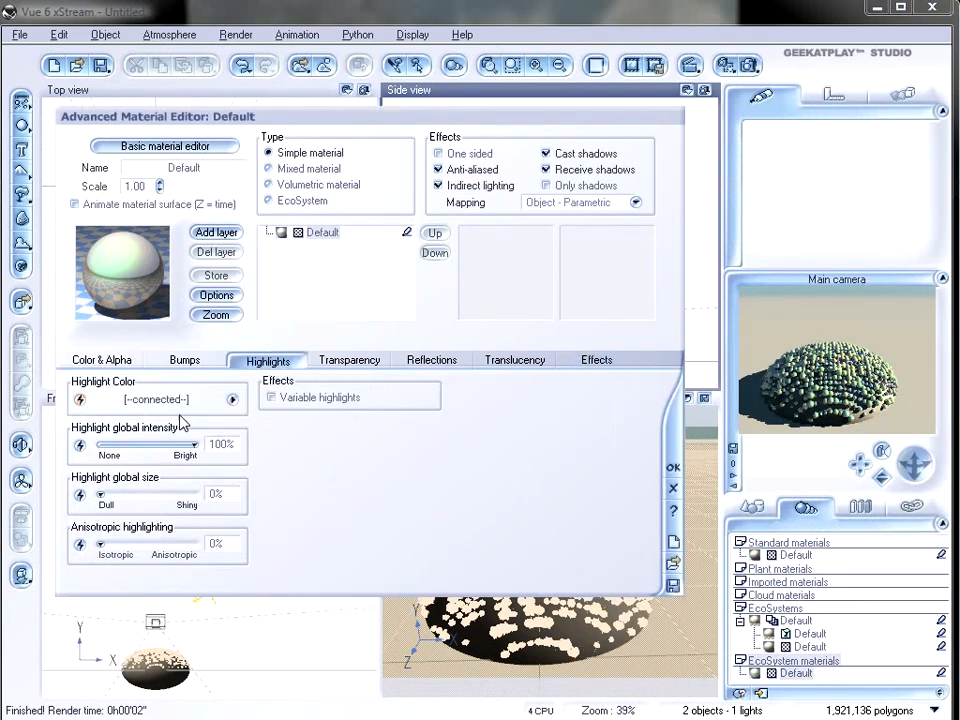
pyautogui.click(232, 399)
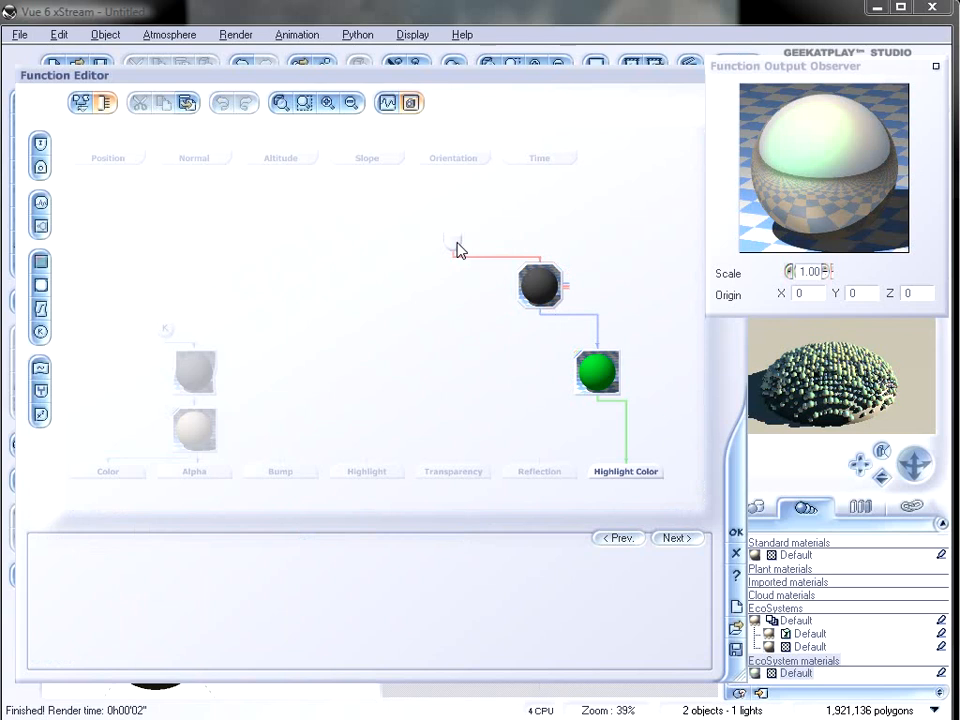
pyautogui.click(455, 245)
pyautogui.click(300, 537)
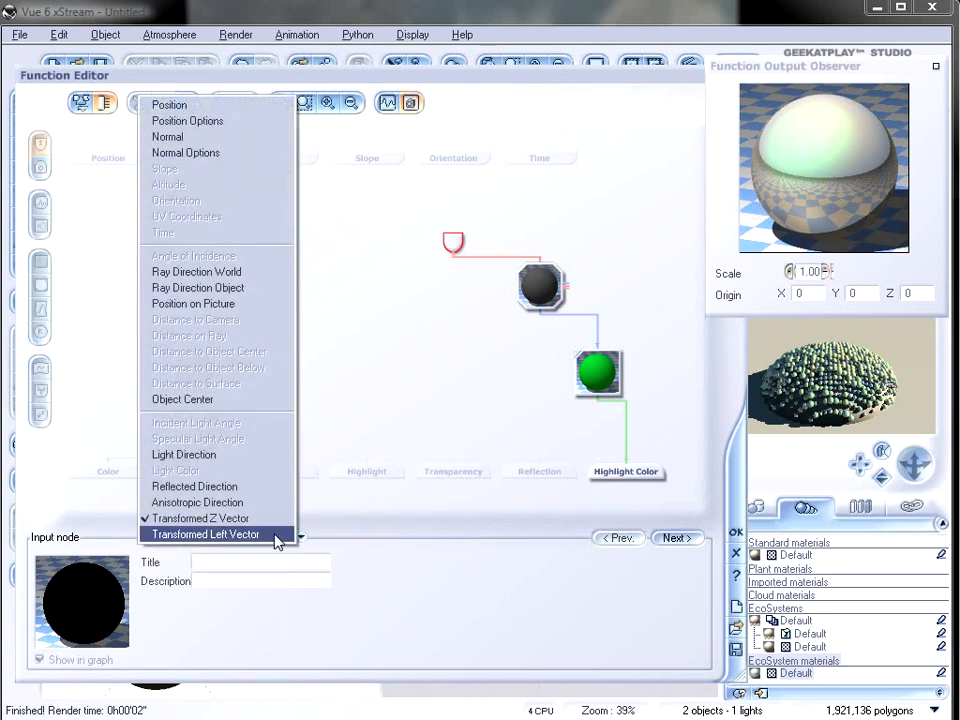
pyautogui.click(279, 536)
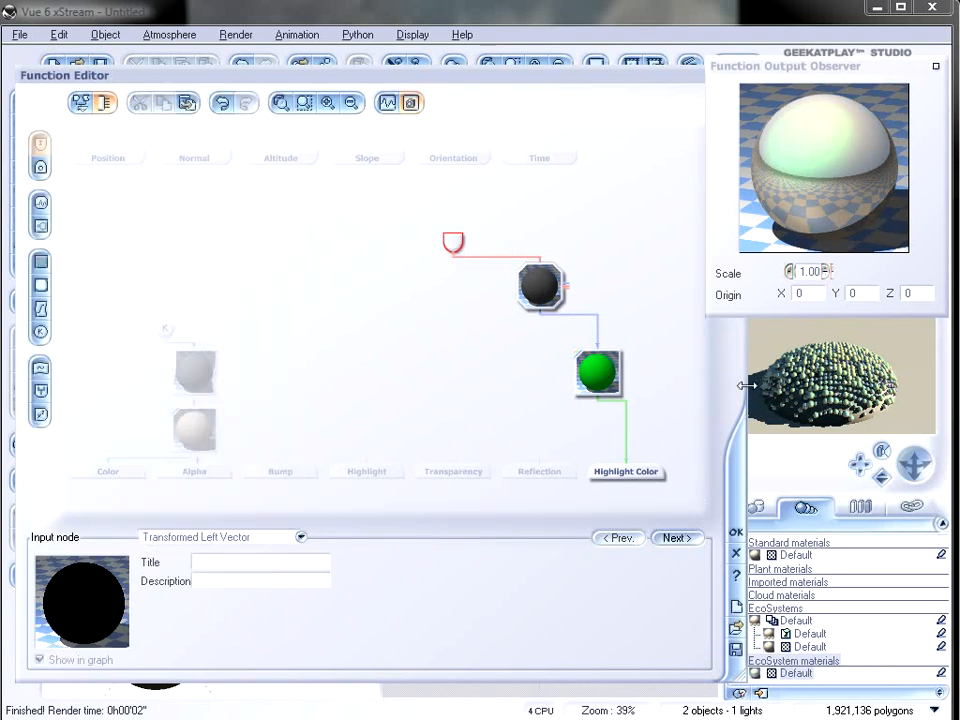
pyautogui.click(737, 532)
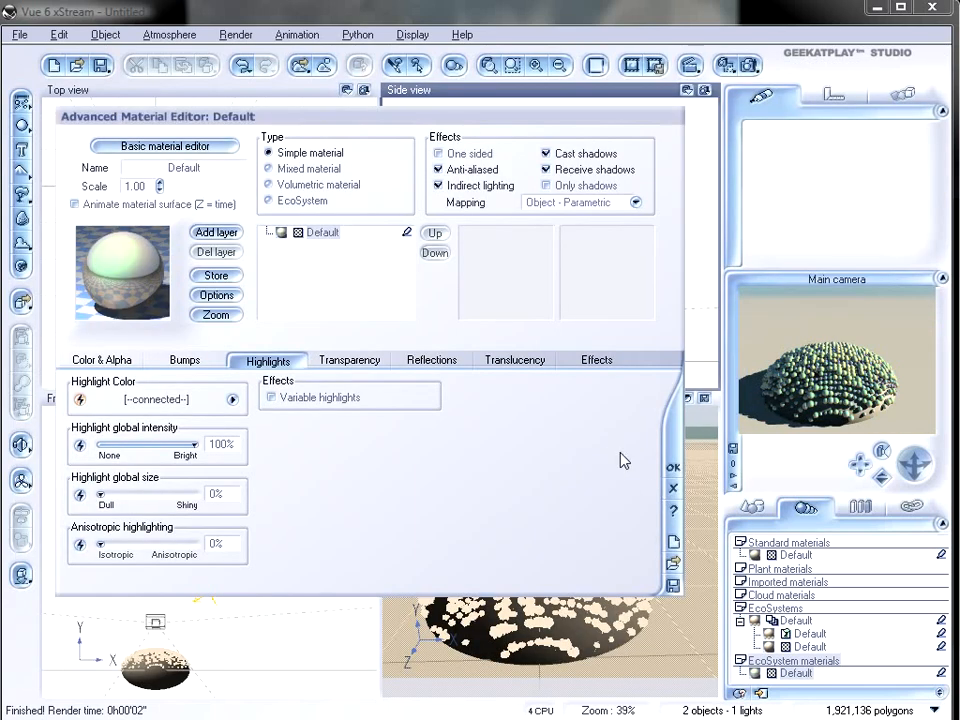
pyautogui.press('Return')
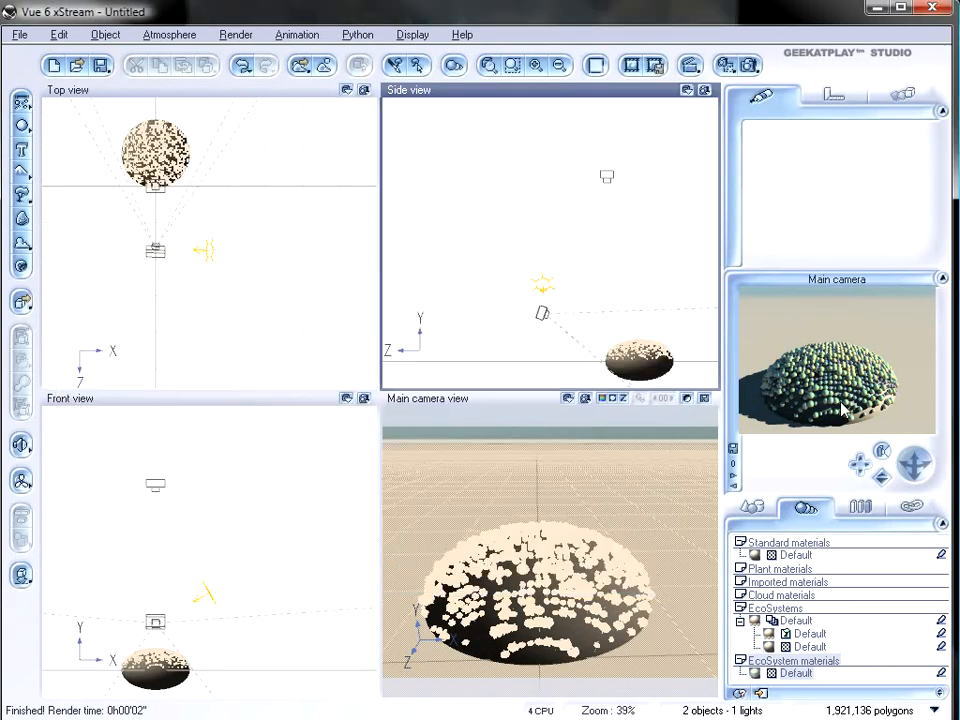
pyautogui.click(749, 65)
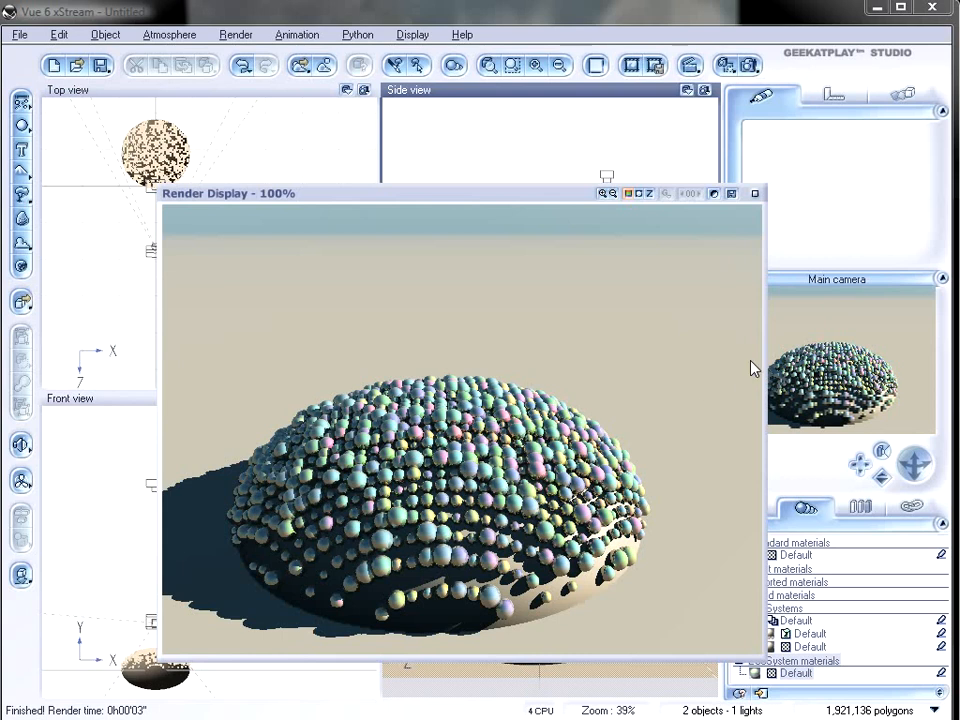
pyautogui.click(756, 194)
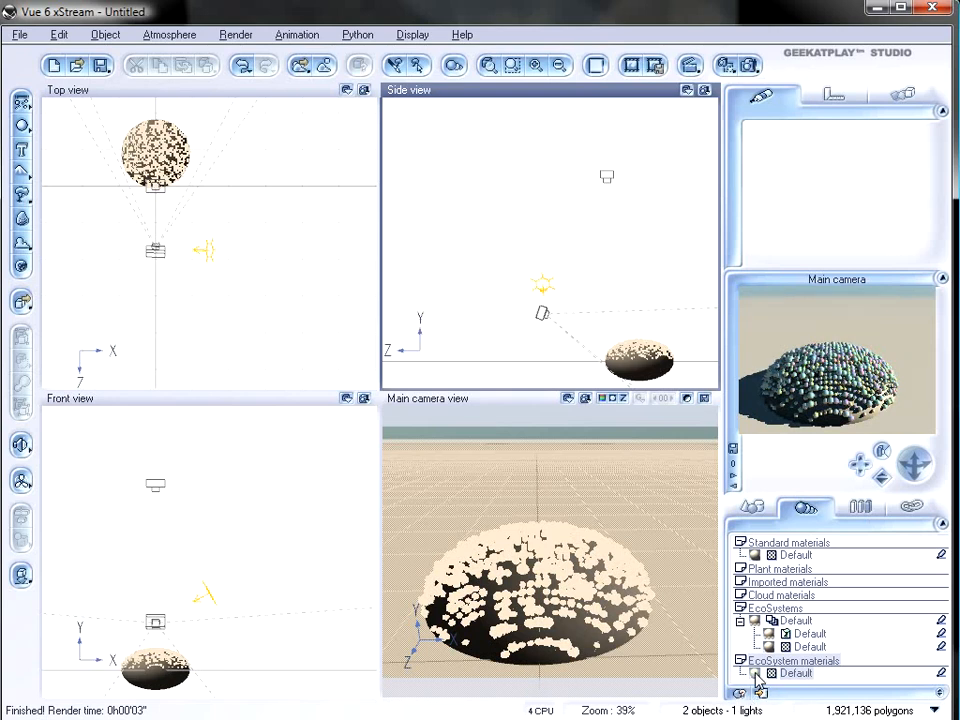
# Open Sphere2's material and set the global reflectivity of its underlying simple material to 71%
pyautogui.click(757, 514)
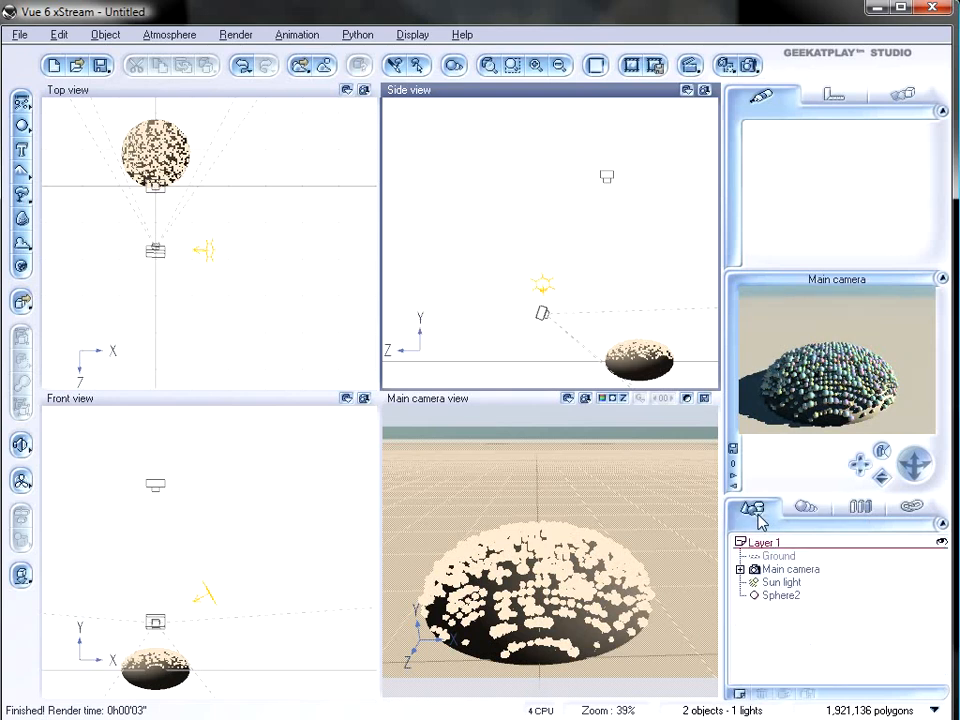
pyautogui.click(782, 595)
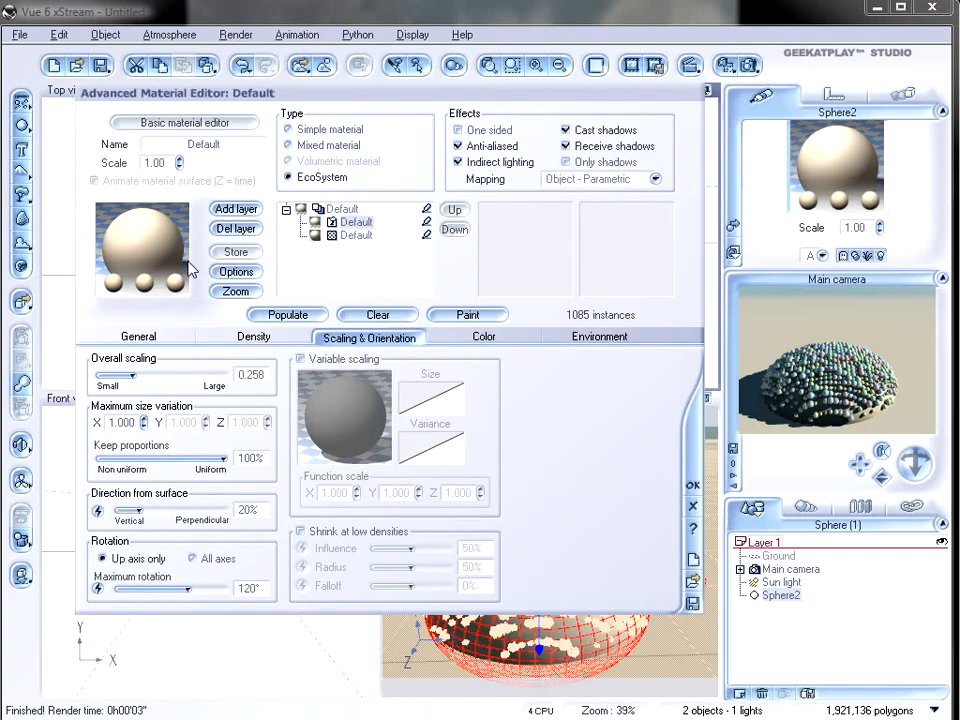
pyautogui.click(356, 235)
pyautogui.click(449, 338)
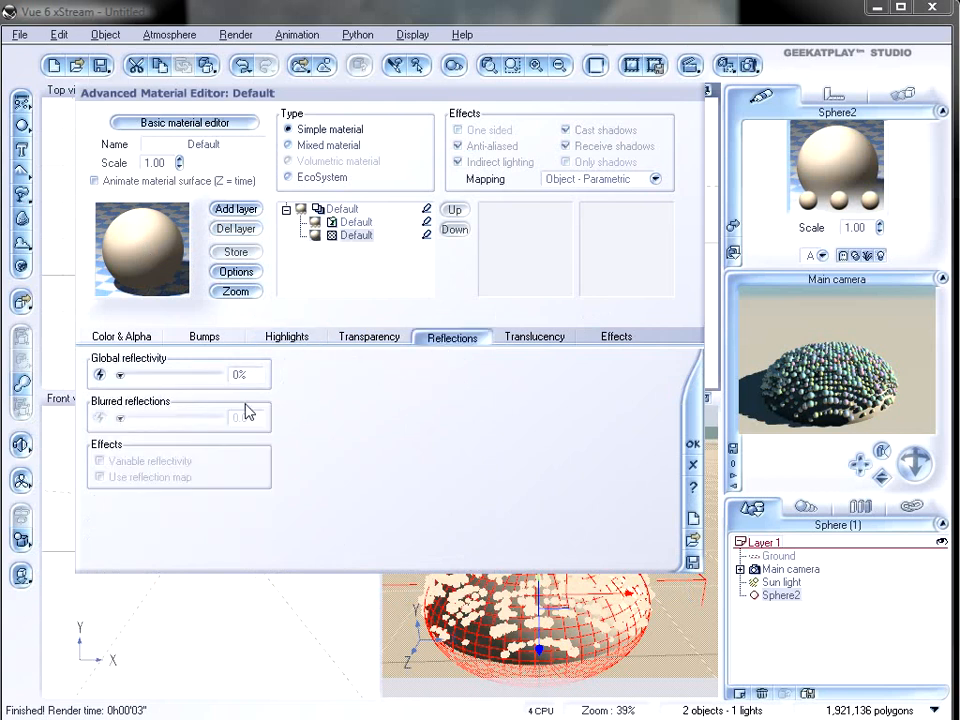
pyautogui.moveTo(157, 379); pyautogui.dragTo(216, 375)
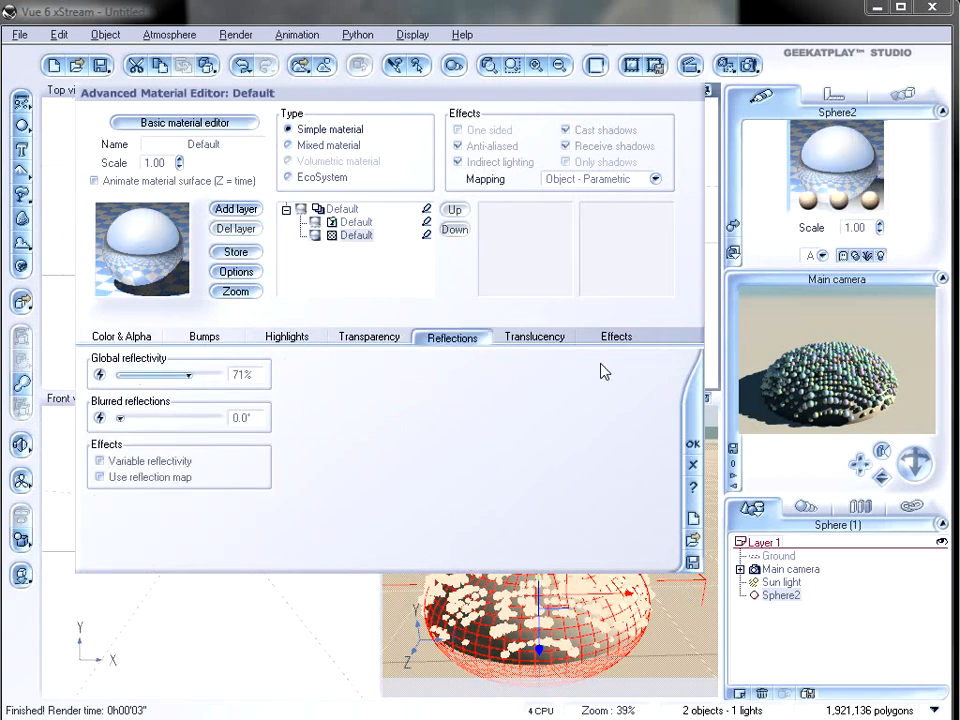
# Set the underlying material's contrast and colour reflected light to 100%, diffuse to 41% and ambient to 29%, and accept the material
pyautogui.click(596, 337)
pyautogui.moveTo(190, 431); pyautogui.dragTo(226, 431)
pyautogui.moveTo(130, 469); pyautogui.dragTo(222, 469)
pyautogui.moveTo(192, 393); pyautogui.dragTo(192, 376)
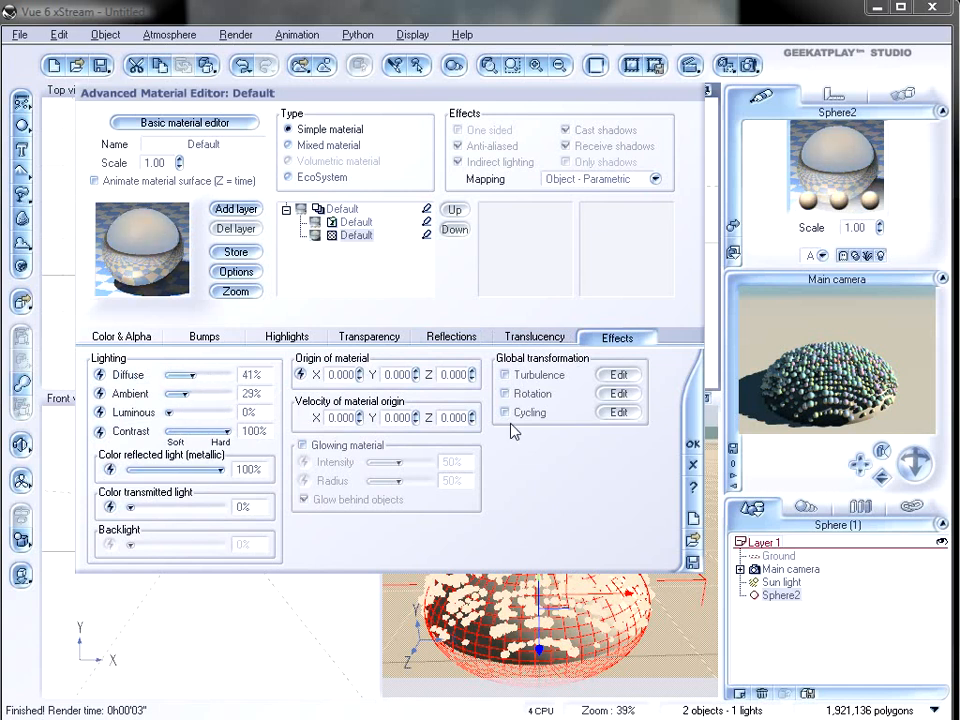
pyautogui.click(693, 443)
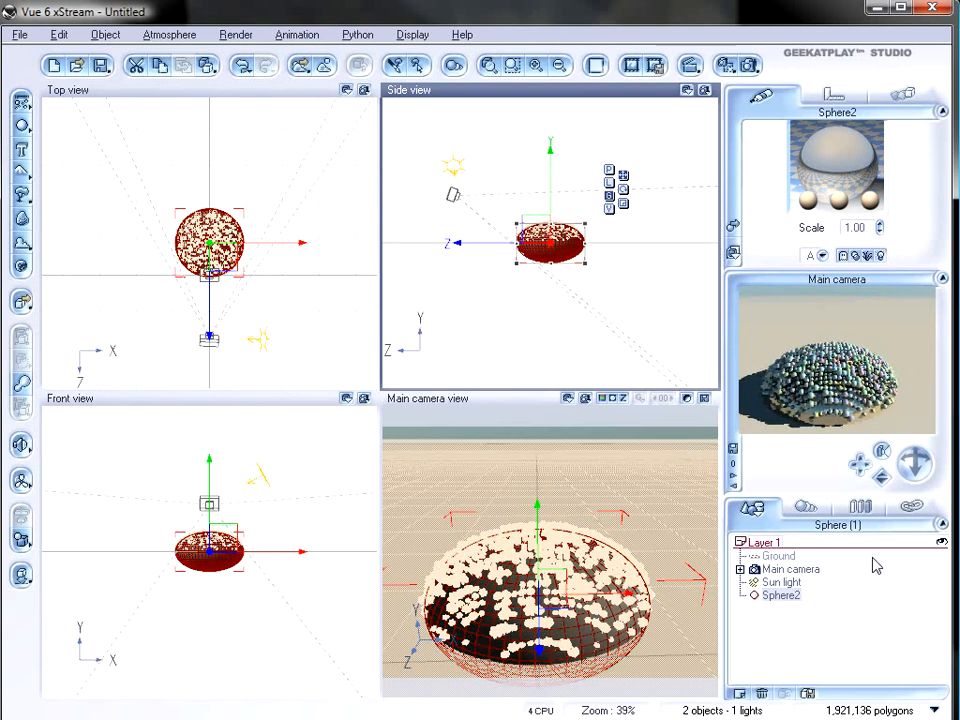
# Assign the Chrome material from the Metals collection to the Ground plane
pyautogui.click(785, 557)
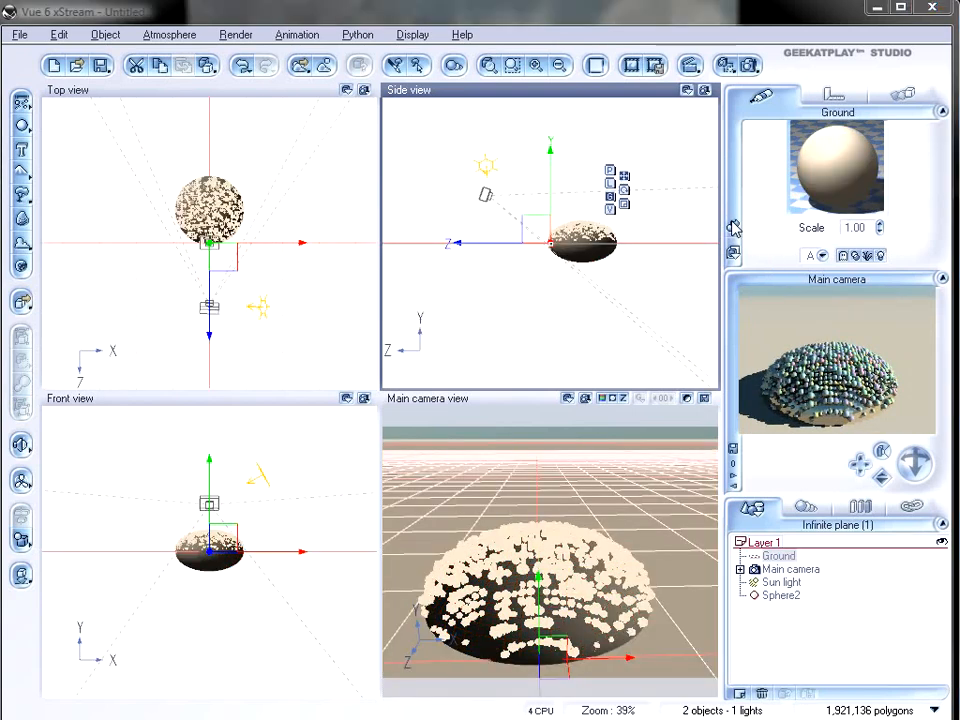
pyautogui.click(733, 228)
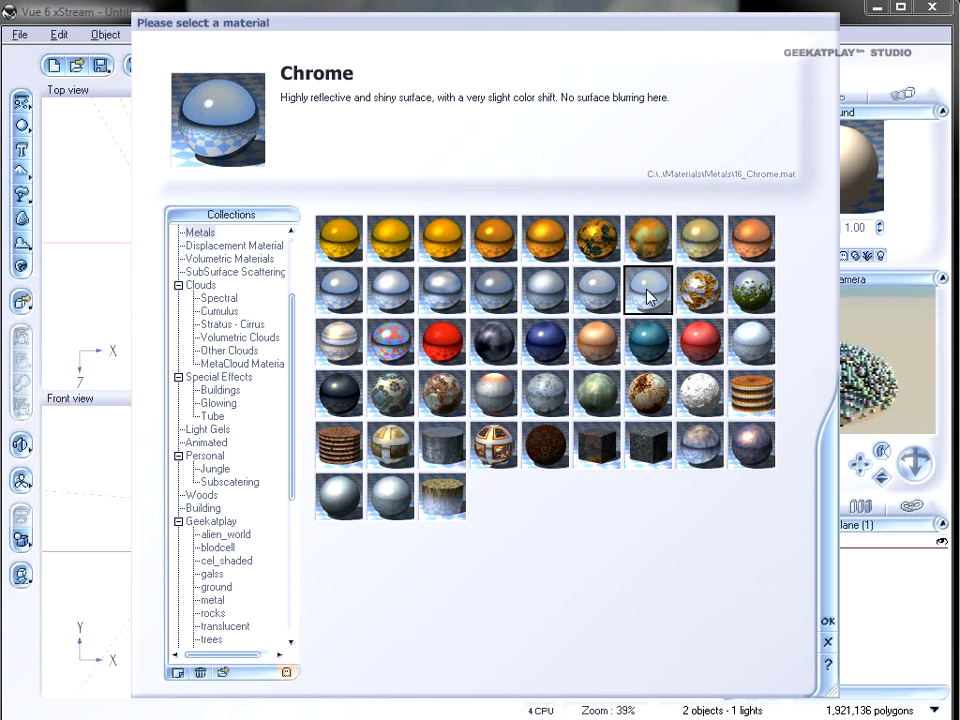
pyautogui.click(828, 621)
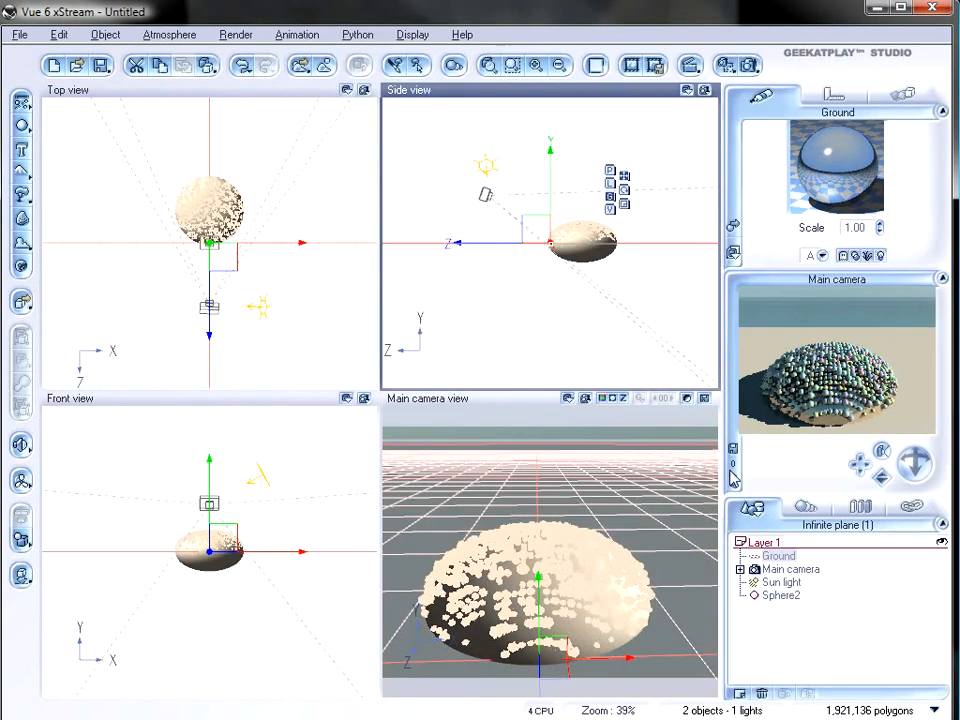
# Raise the main camera and move it closer to the sphere in the Side view, and tilt it down to frame the whole sphere
pyautogui.click(797, 571)
pyautogui.moveTo(530, 226); pyautogui.dragTo(550, 187)
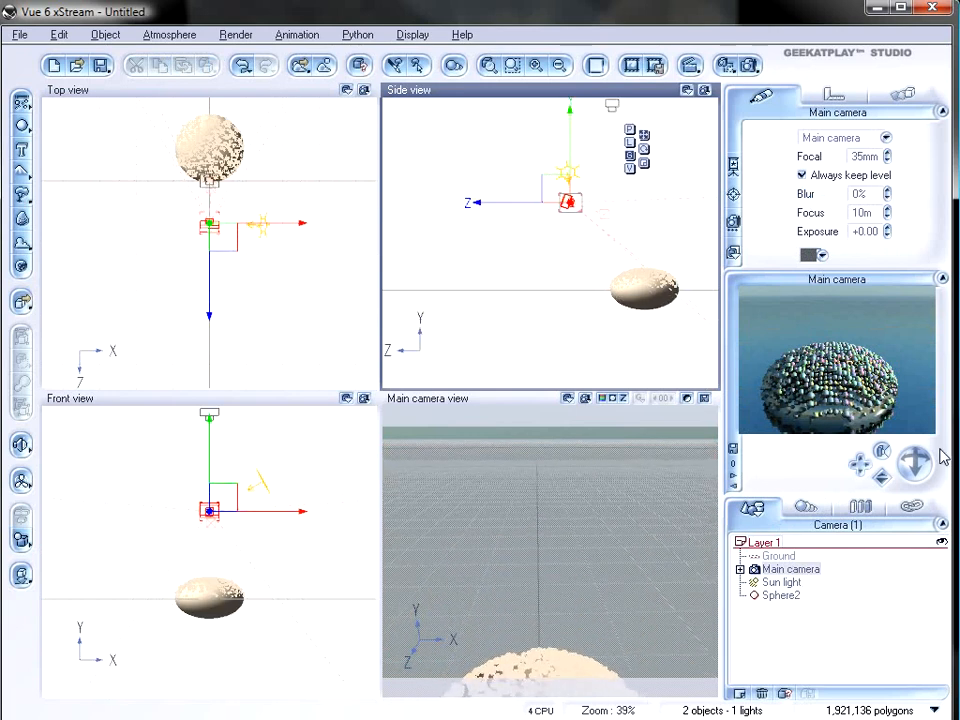
pyautogui.moveTo(913, 461); pyautogui.dragTo(911, 468)
pyautogui.moveTo(916, 463); pyautogui.dragTo(919, 463)
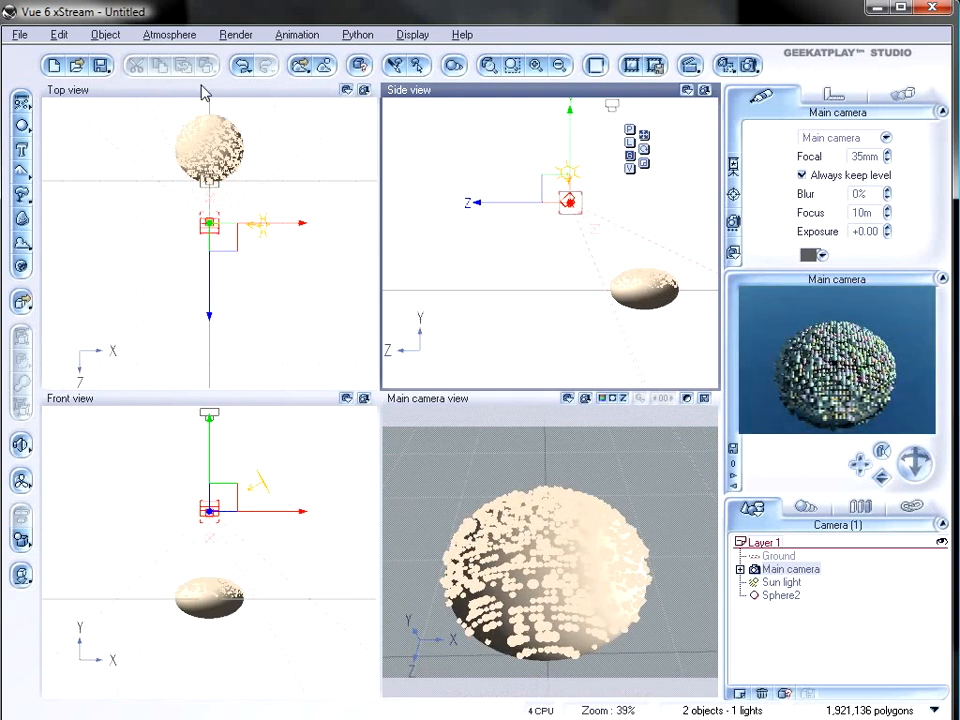
# Load the cloudy atmosphere that follows Default in the Spectral Sunshine collection
pyautogui.click(169, 34)
pyautogui.click(180, 54)
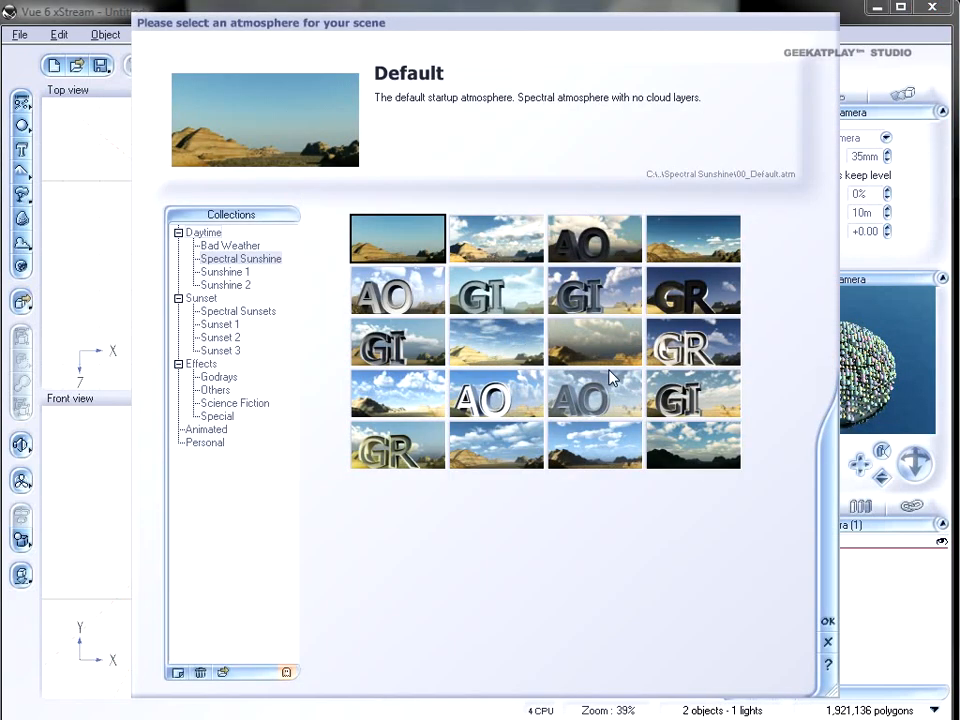
pyautogui.click(508, 240)
pyautogui.click(827, 625)
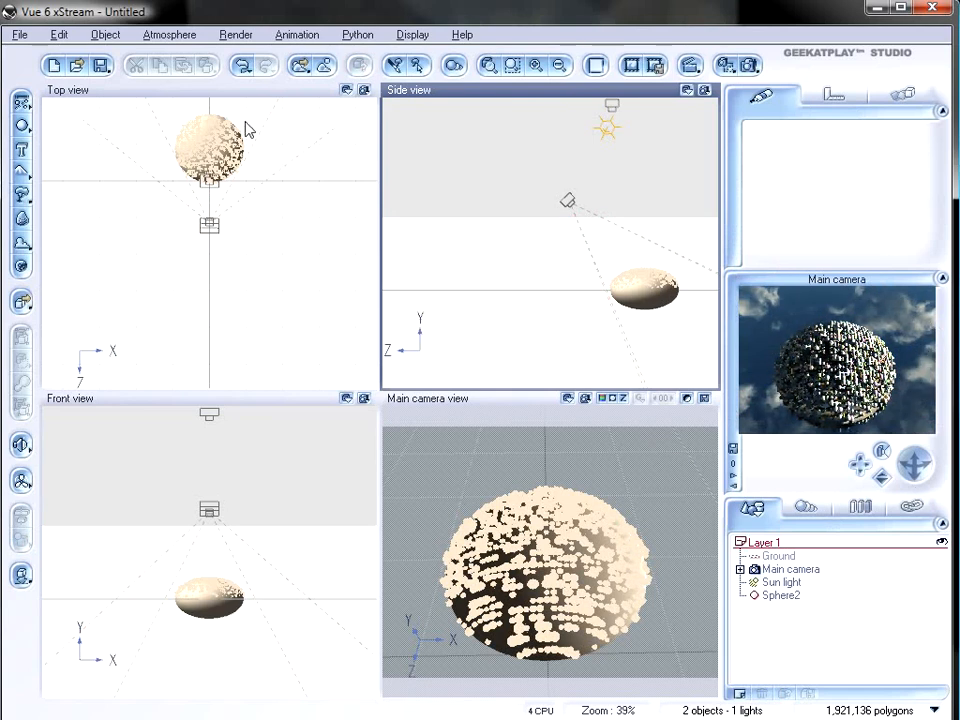
# Change the atmosphere's ambient light color to a medium purple, accept it, and render the scene to screen at Final quality, 640x480
pyautogui.click(150, 36)
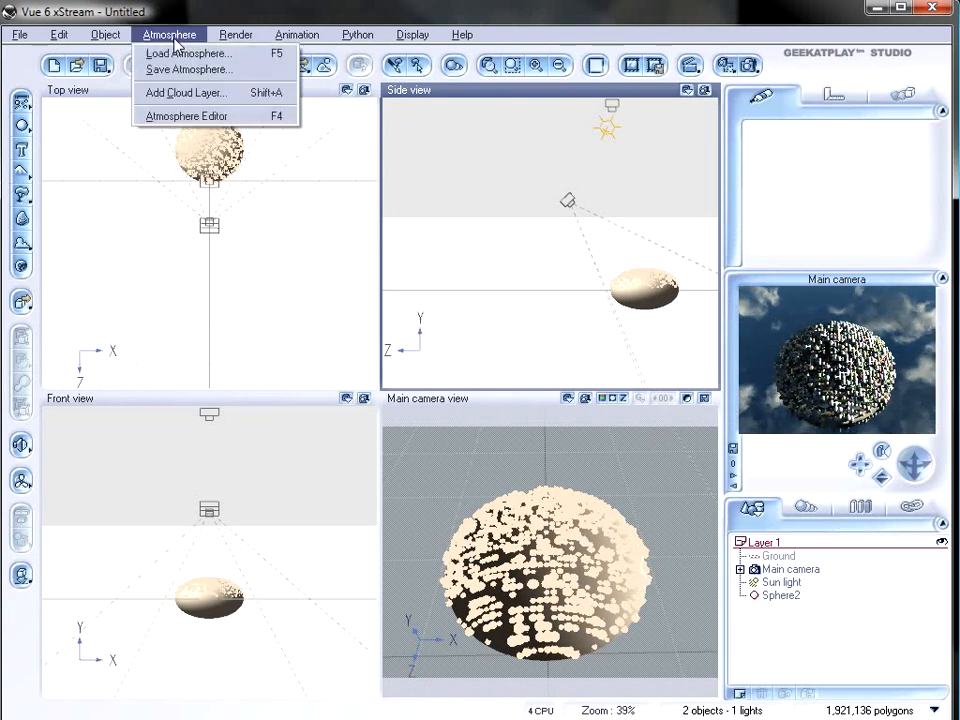
pyautogui.click(210, 117)
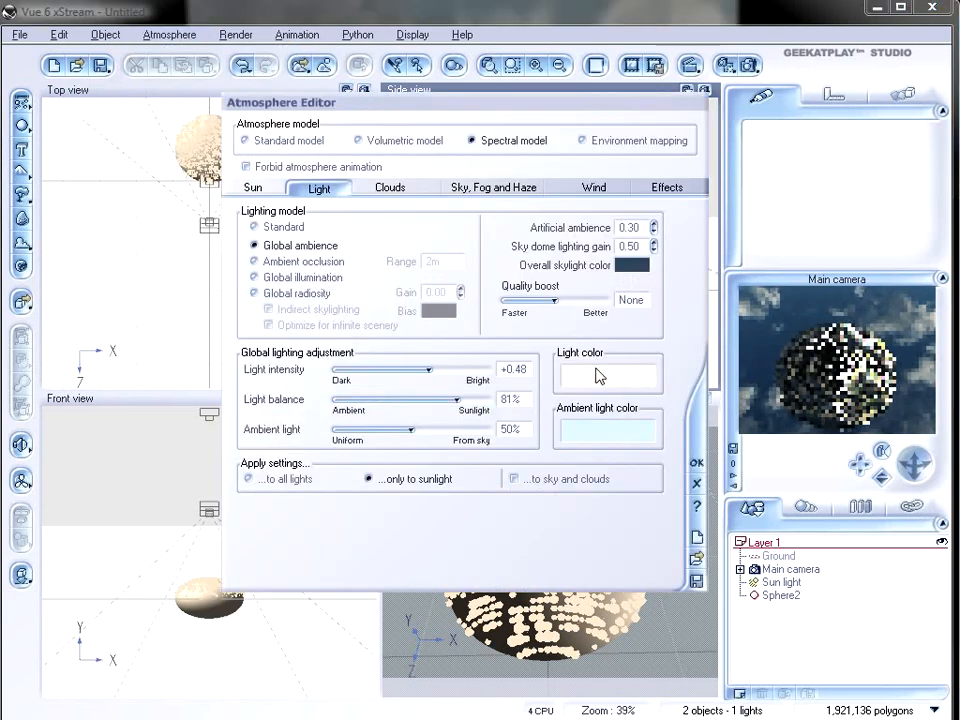
pyautogui.rightClick(655, 432)
pyautogui.click(698, 437)
pyautogui.moveTo(918, 177); pyautogui.dragTo(924, 178)
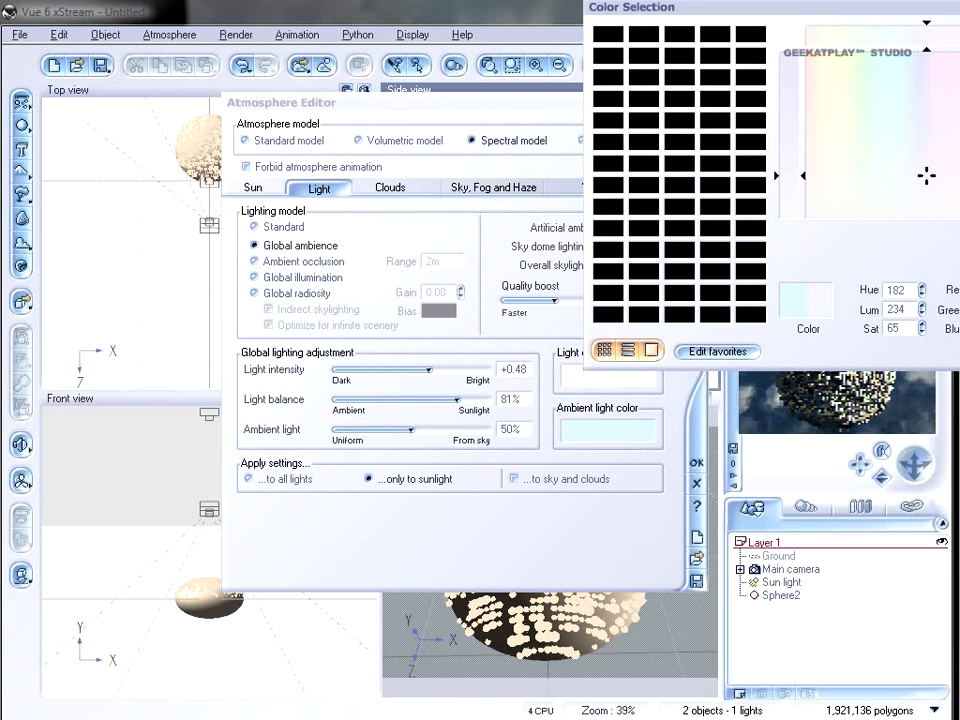
pyautogui.click(959, 120)
pyautogui.click(959, 300)
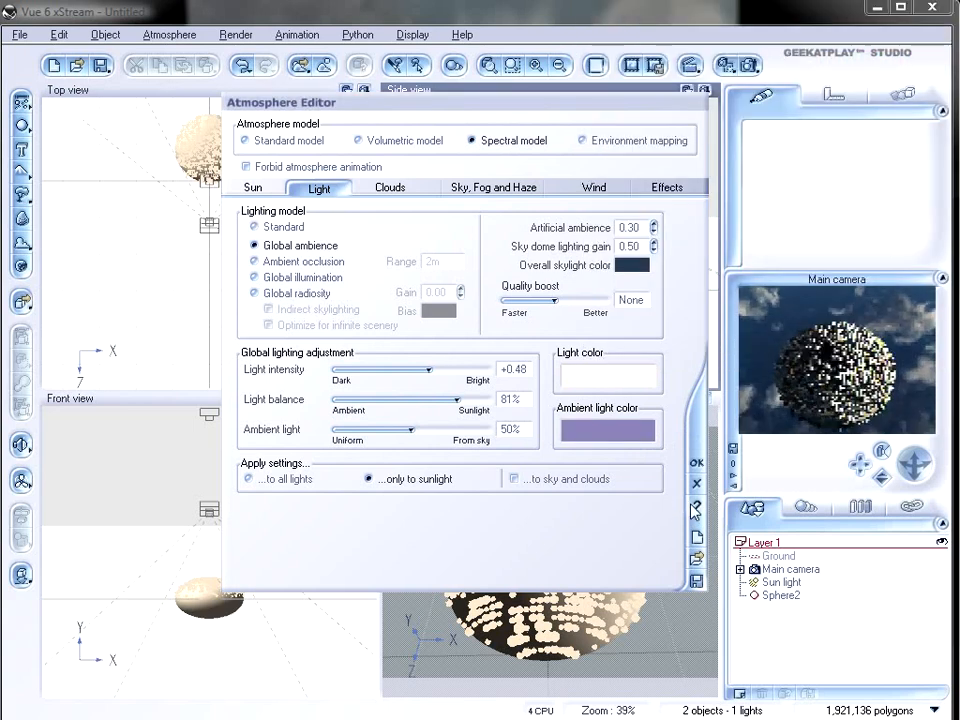
pyautogui.click(699, 464)
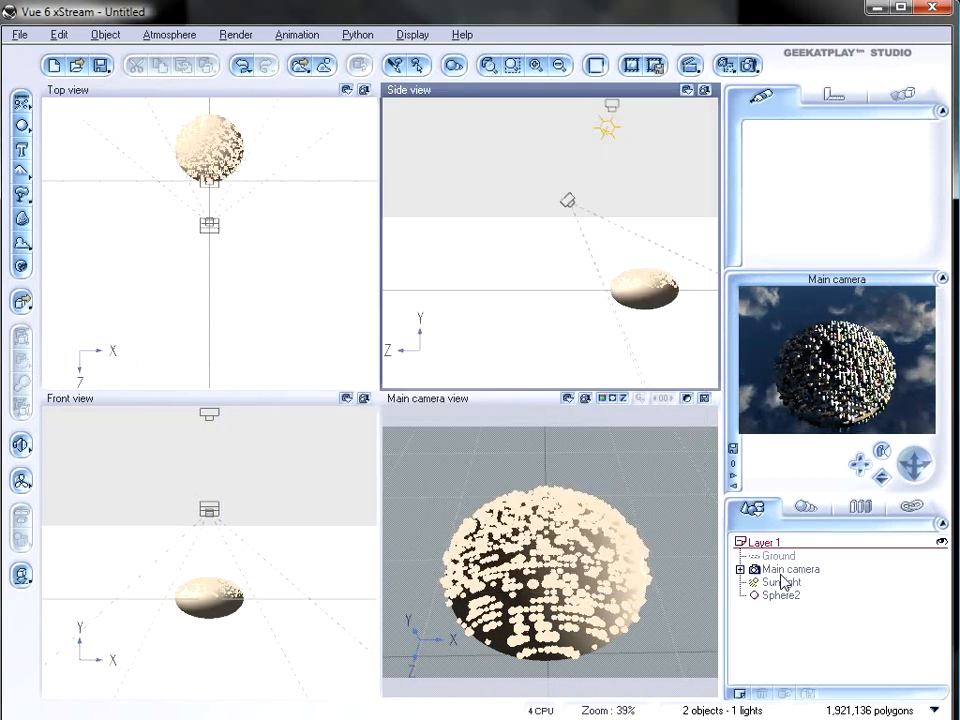
pyautogui.click(749, 65)
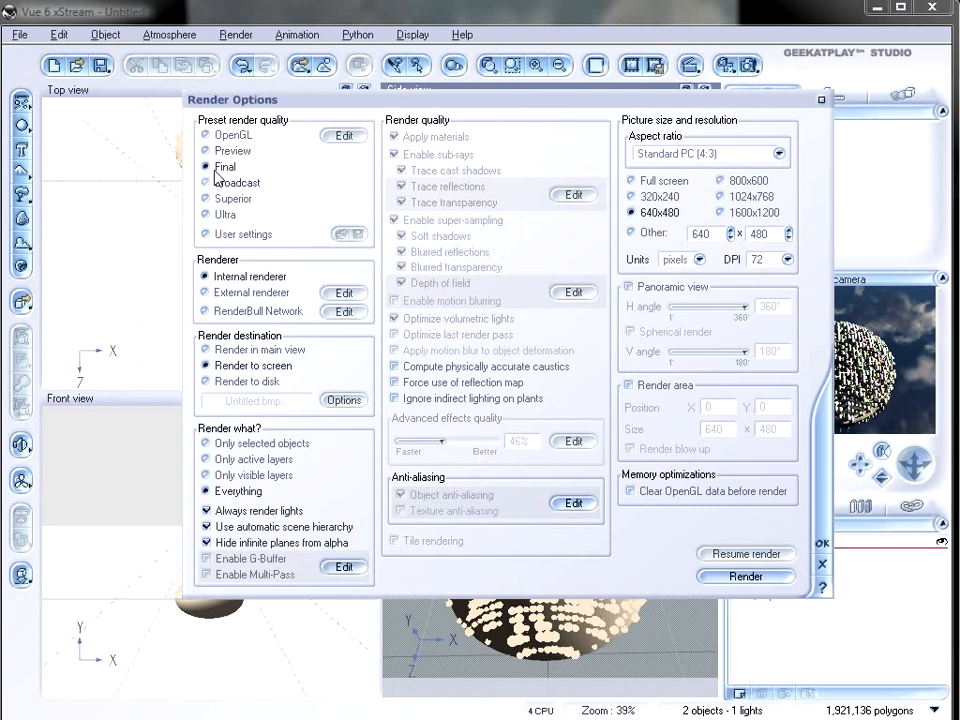
pyautogui.click(750, 576)
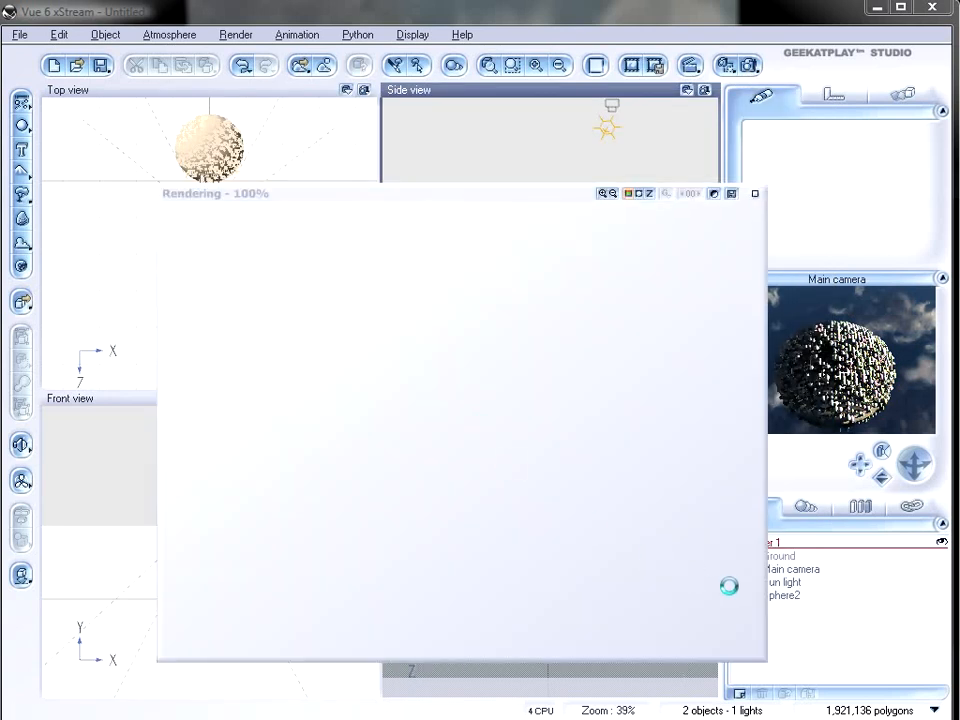